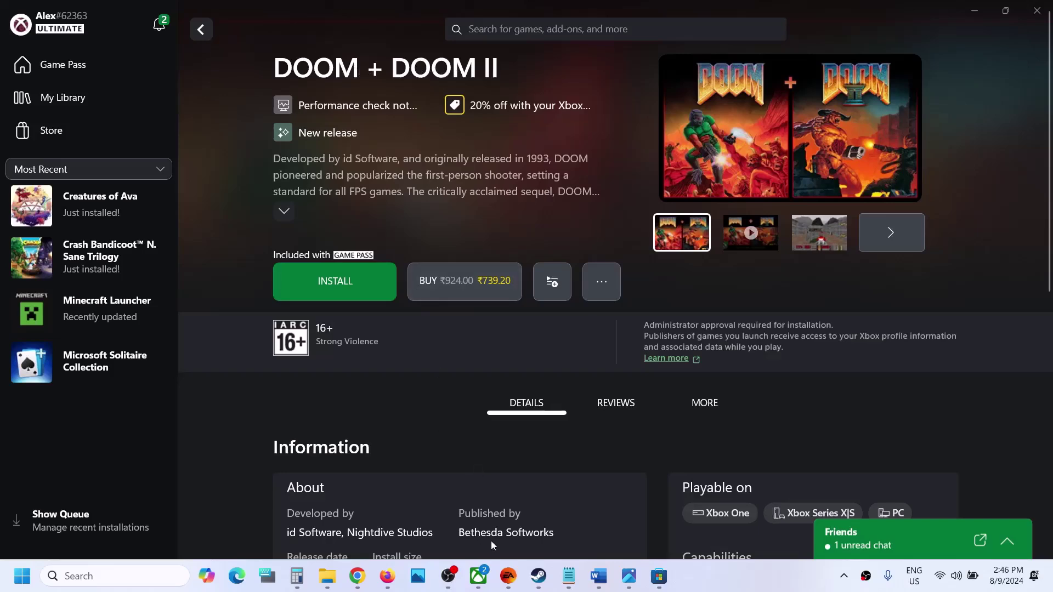
Start the Gaming Services Repair Tool from the Xbox app's Support section.
left_click(659, 576)
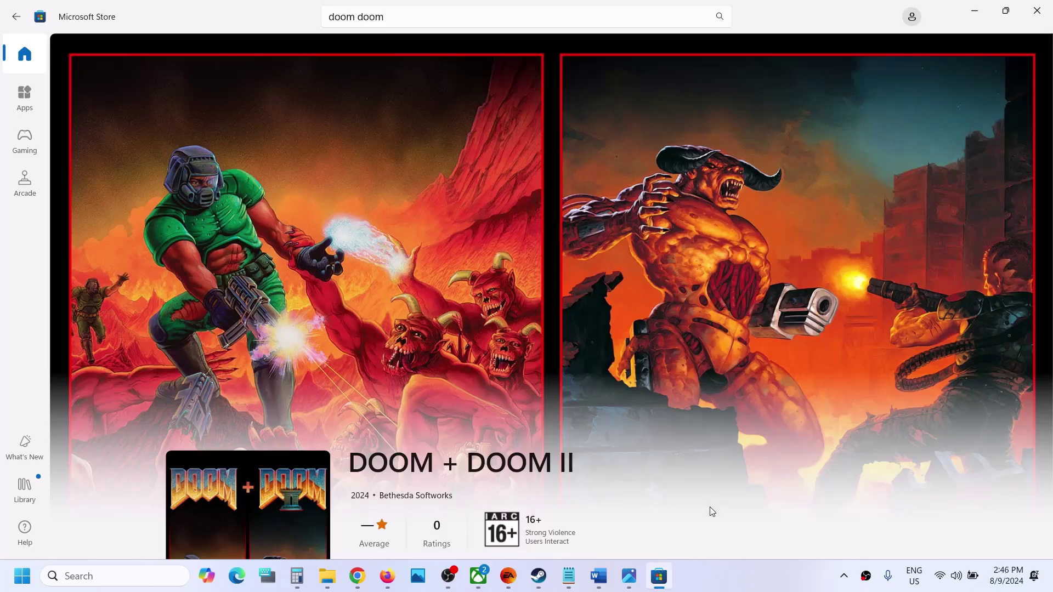
left_click(478, 576)
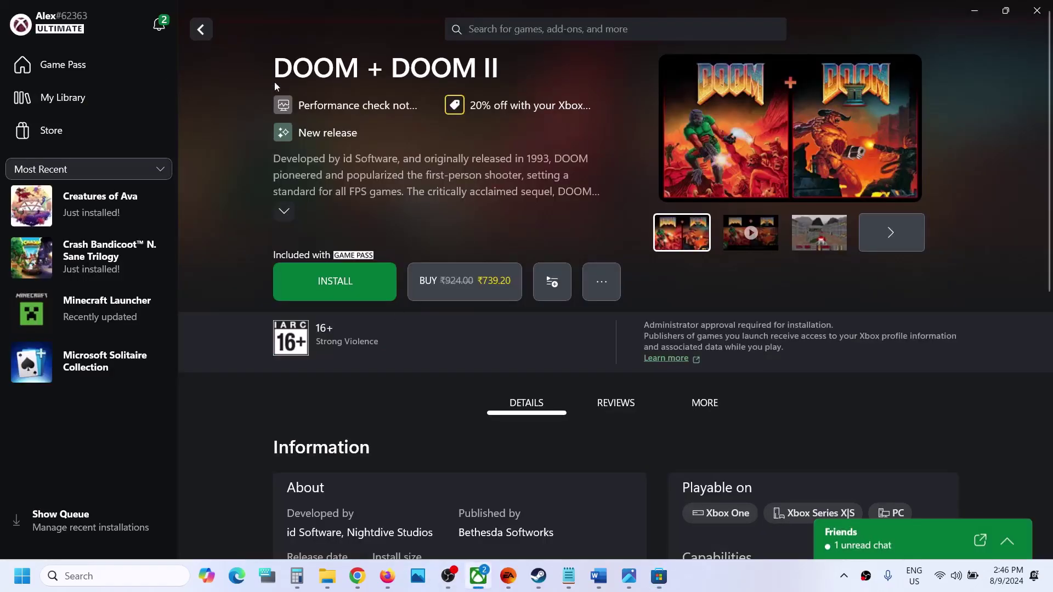
left_click(71, 22)
left_click(69, 148)
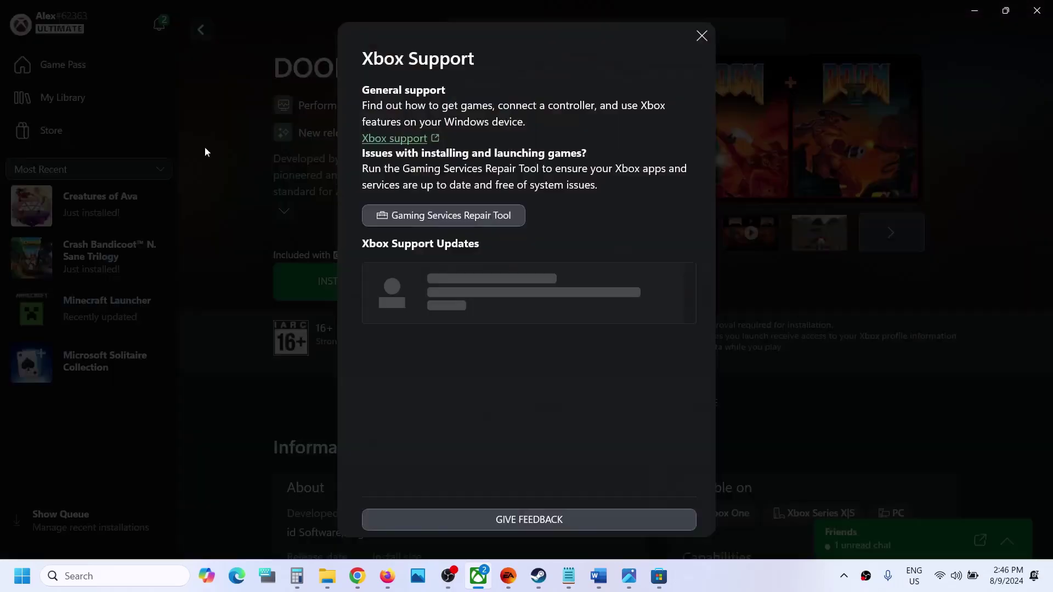
left_click(466, 219)
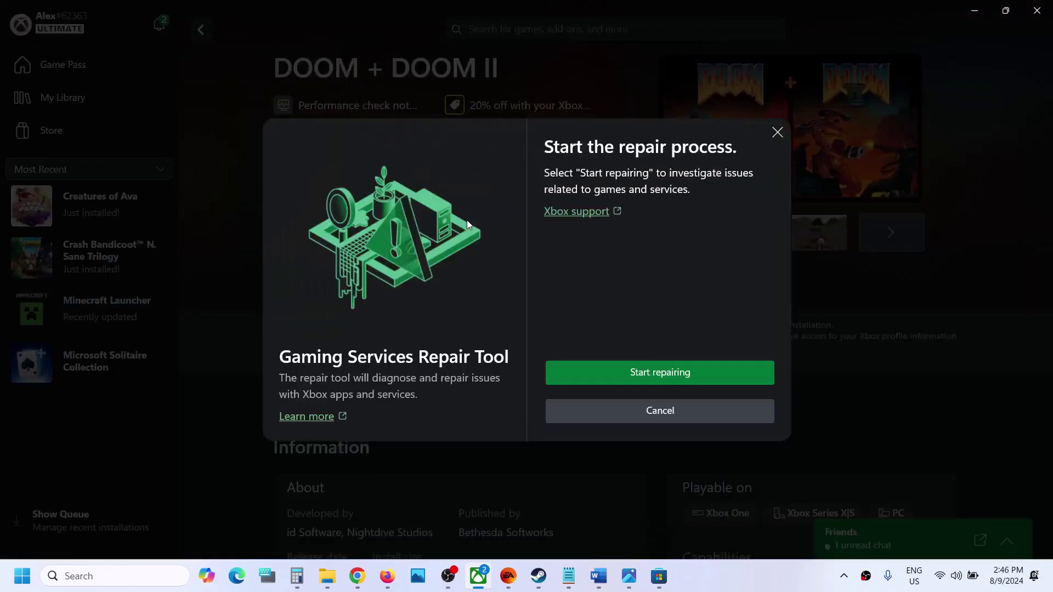
left_click(667, 373)
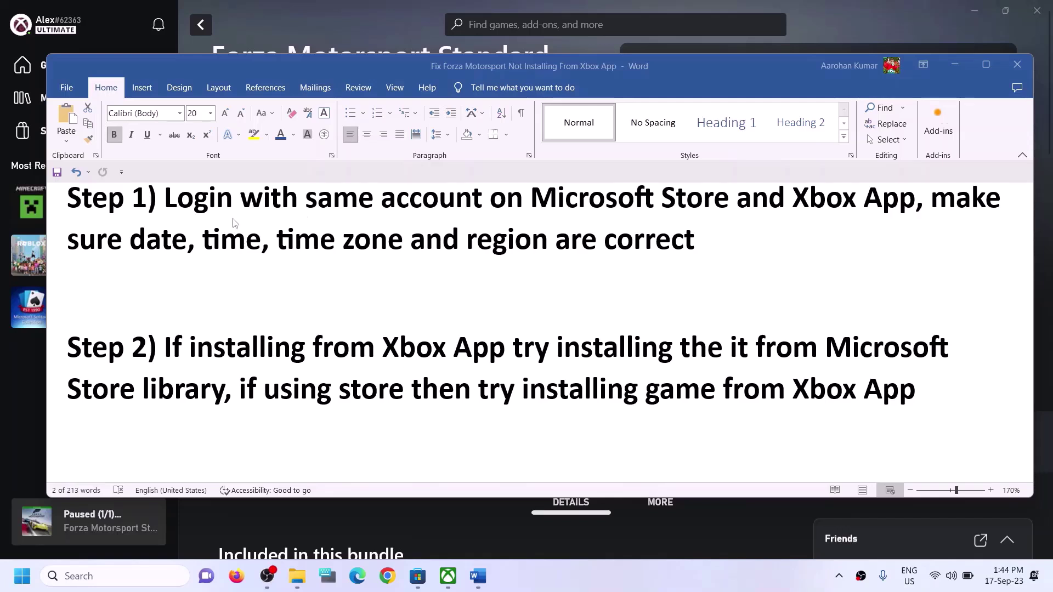
Select the Step 1 advice about logging in with the same account, then return to Microsoft Store.
left_click_drag(792, 390, 915, 390)
left_click_drag(165, 201, 915, 201)
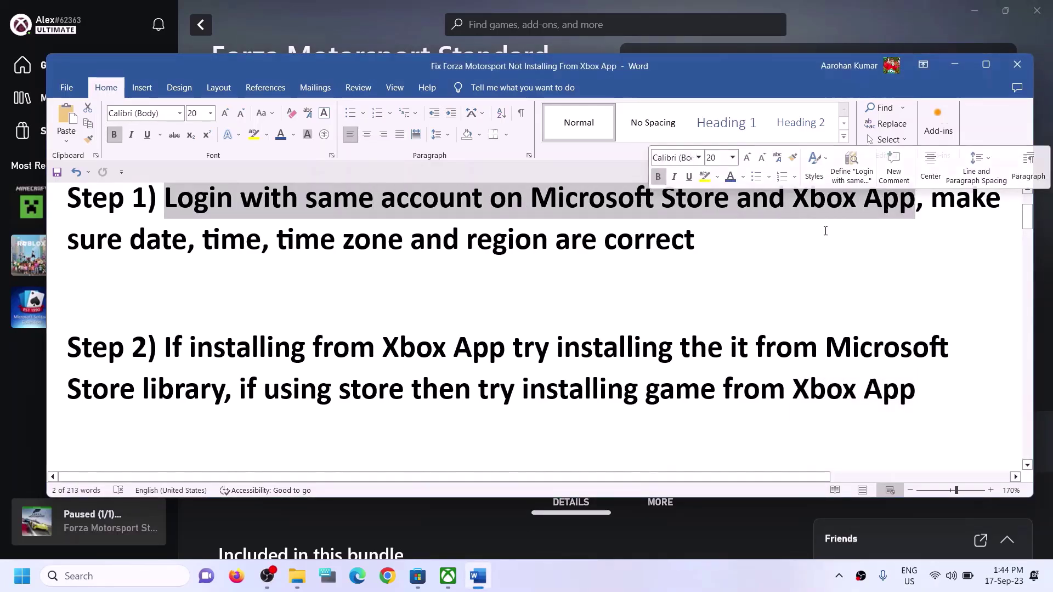
left_click(425, 583)
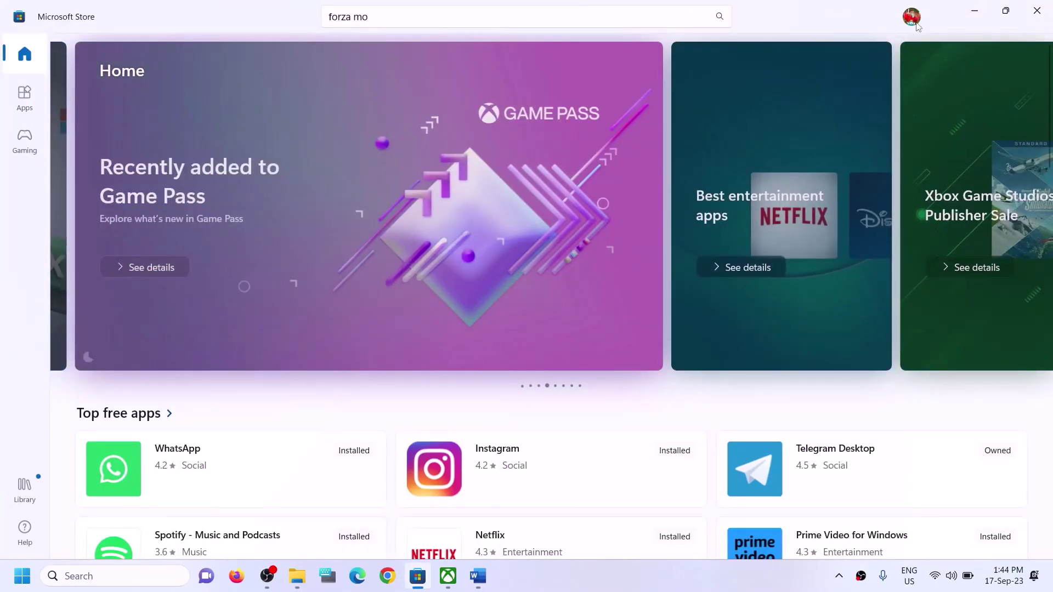
Sign out of Microsoft Store and back in with the second listed account, verifying with the PIN.
left_click(913, 17)
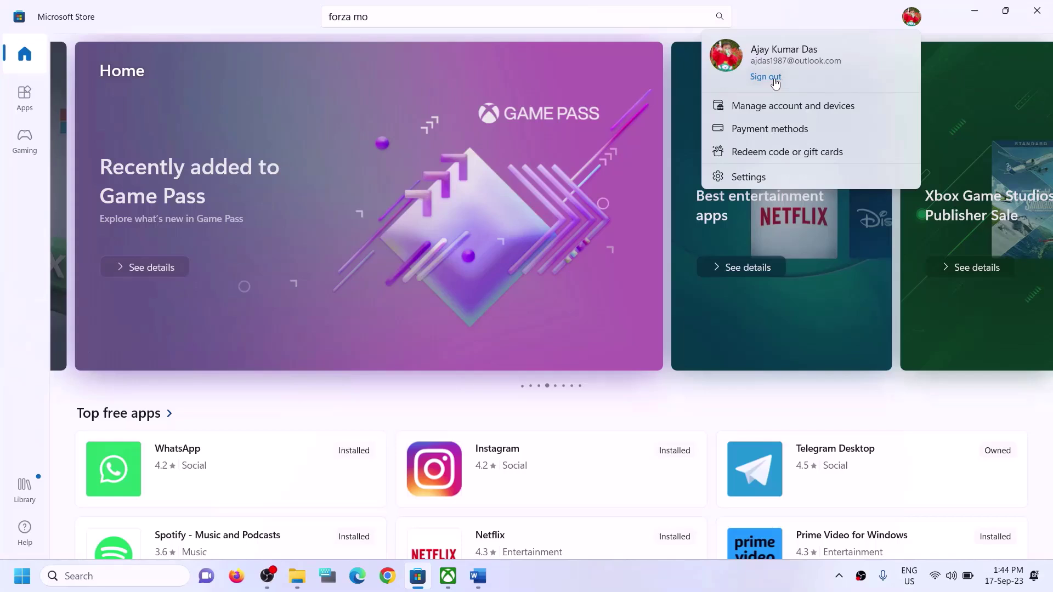
left_click(775, 82)
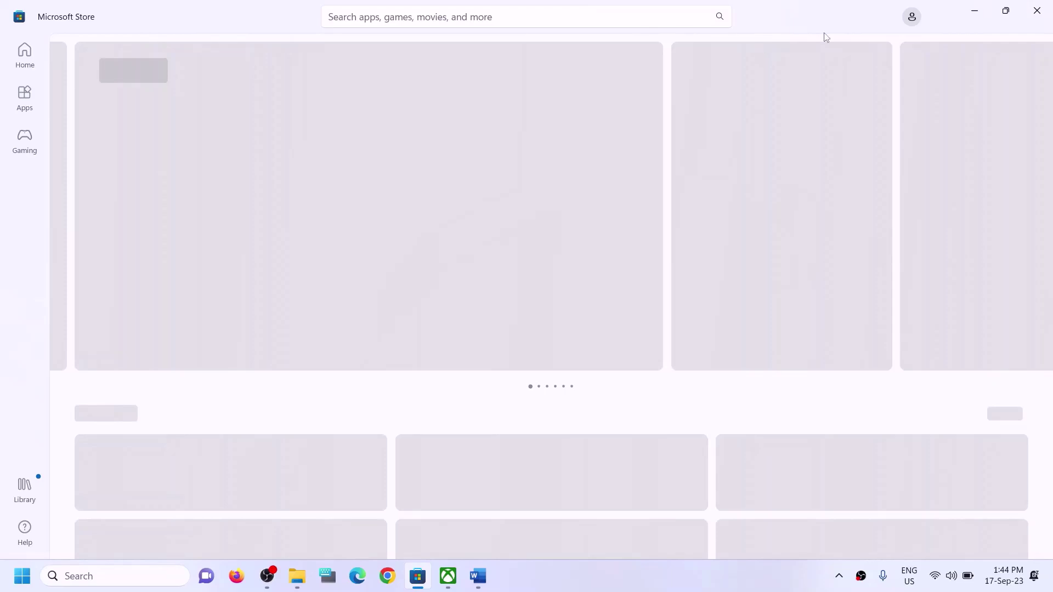
left_click(913, 17)
left_click(779, 42)
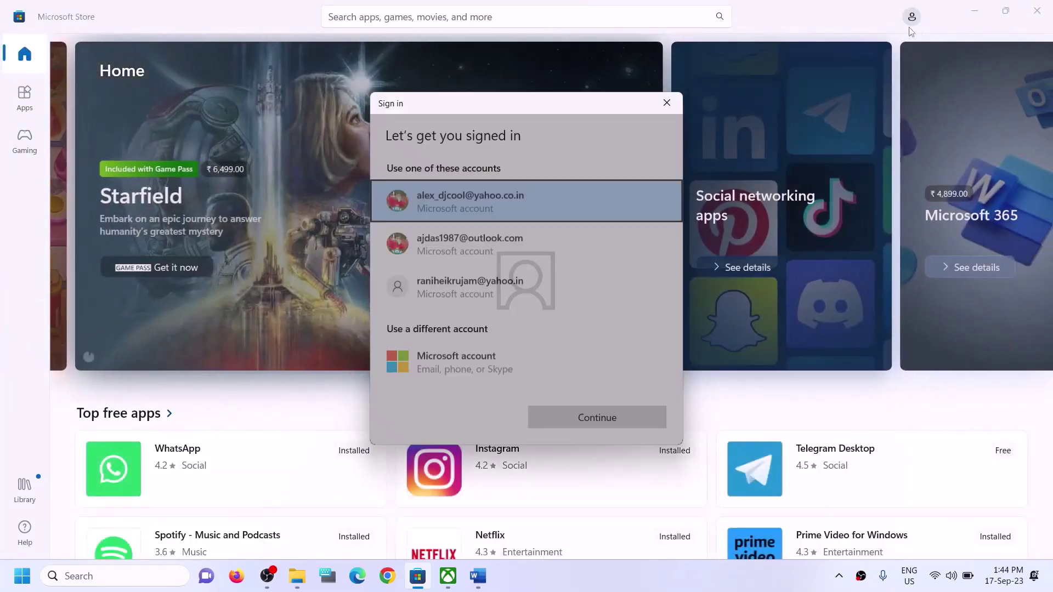
left_click(558, 258)
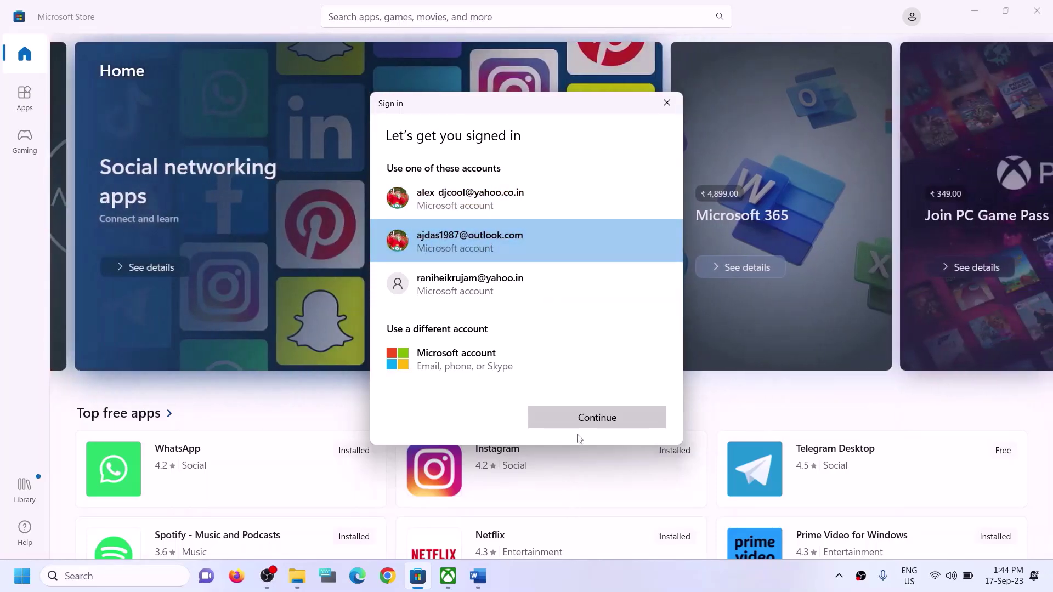
left_click(568, 418)
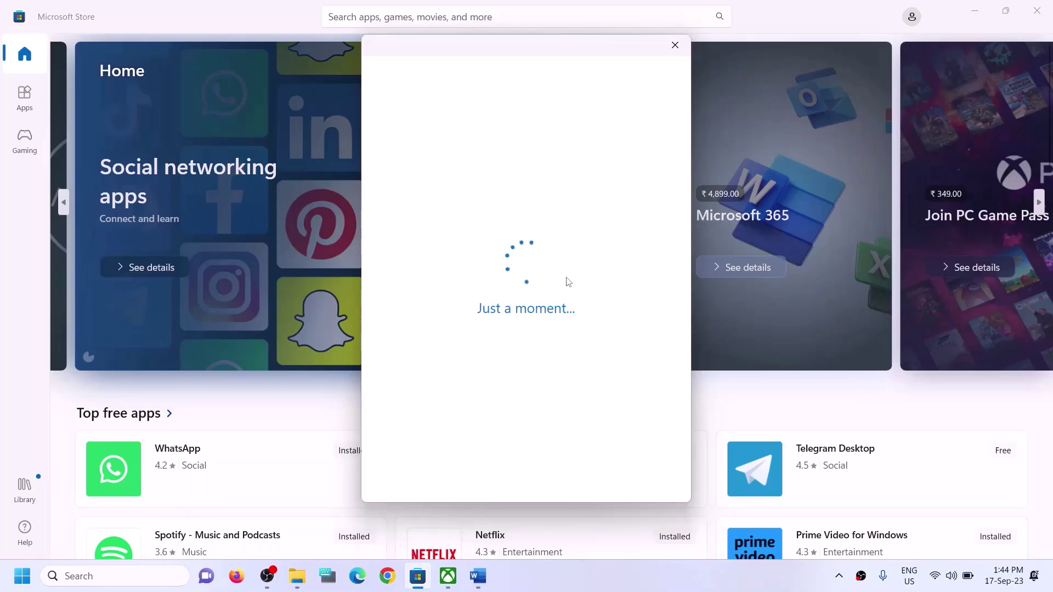
type("•")
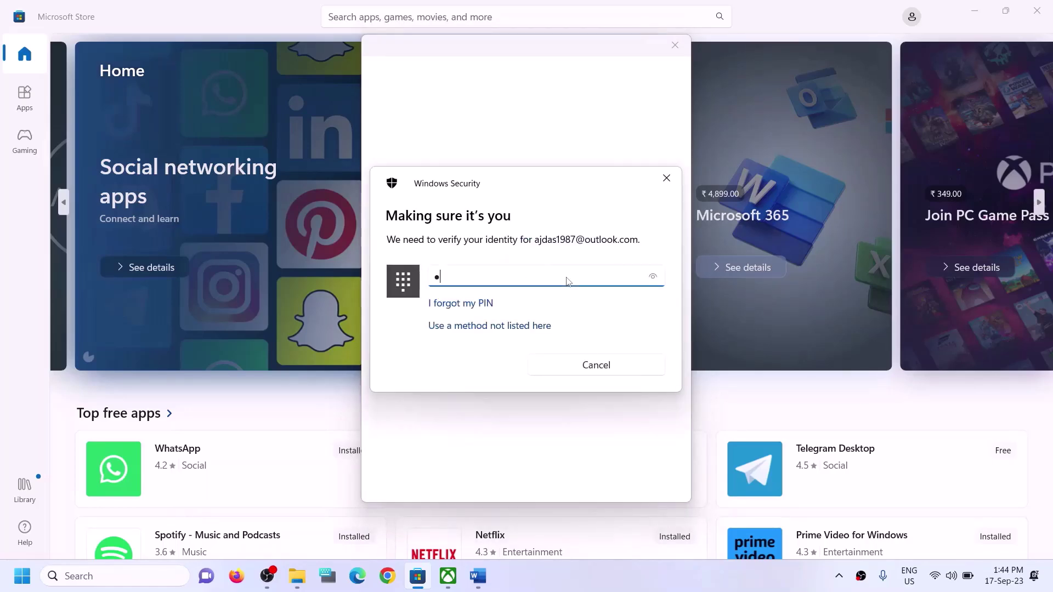
type("•••")
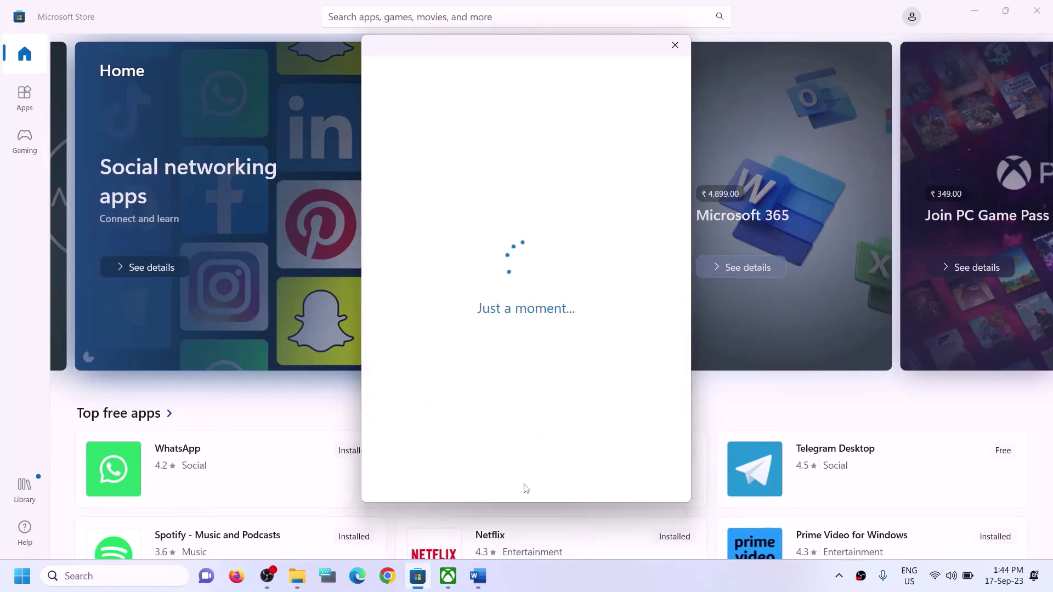
left_click(450, 577)
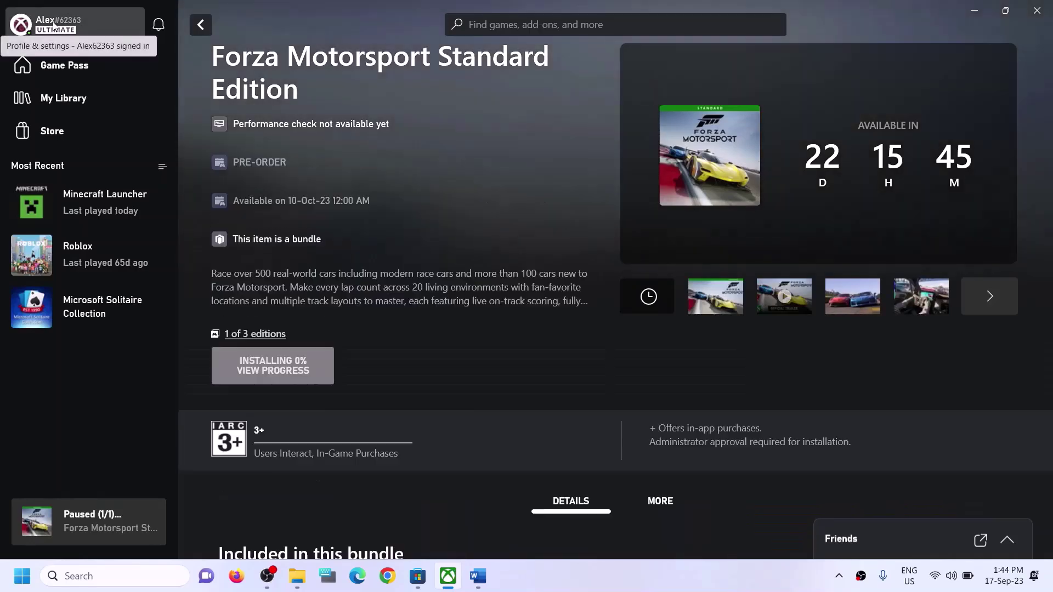
Sign out of the Xbox app and sign back in using the second listed Microsoft account.
left_click(53, 24)
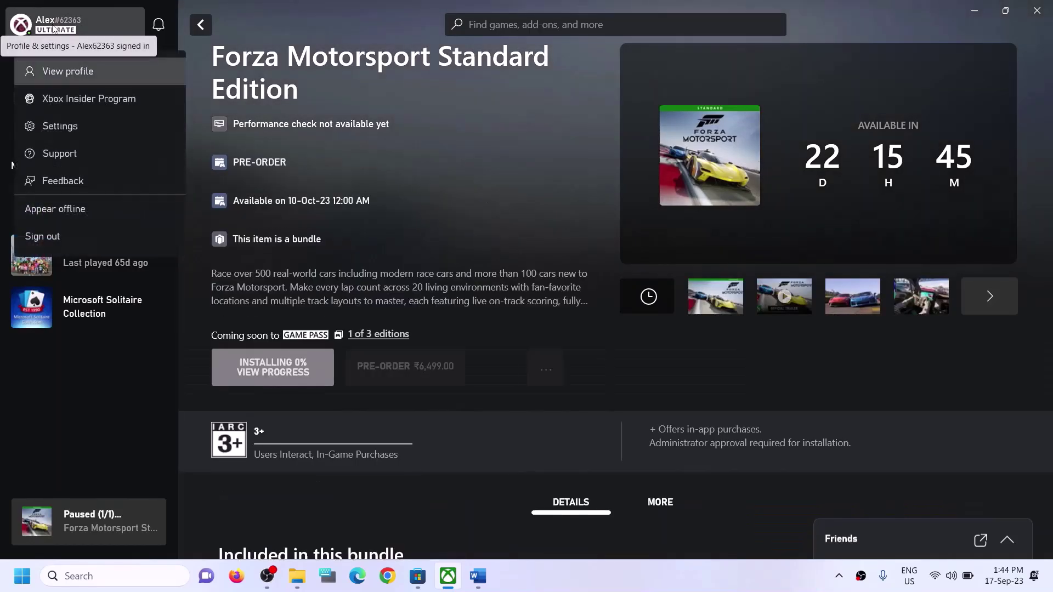
left_click(40, 239)
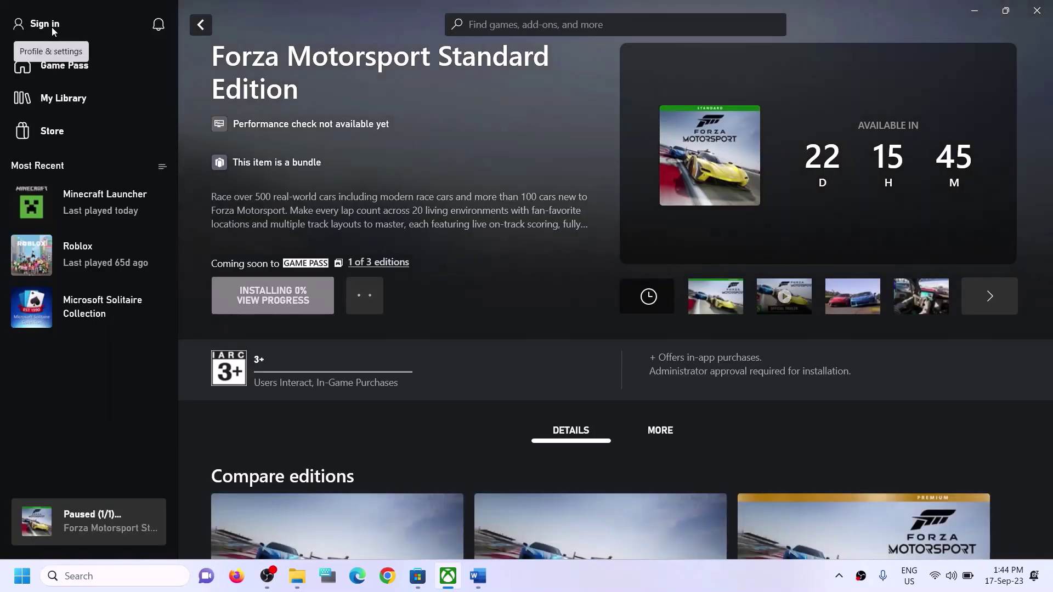
left_click(52, 27)
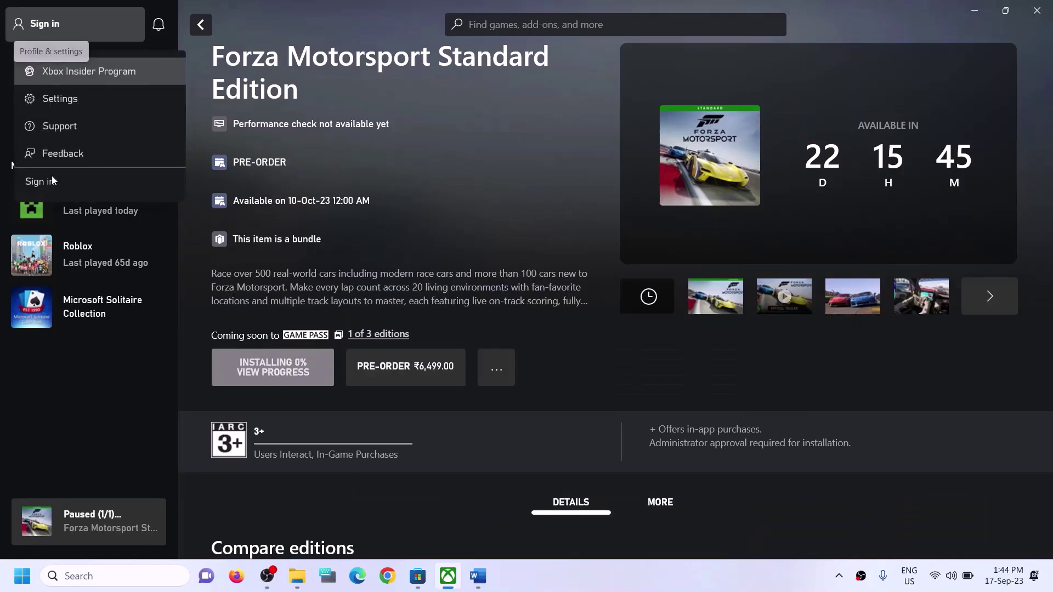
left_click(38, 184)
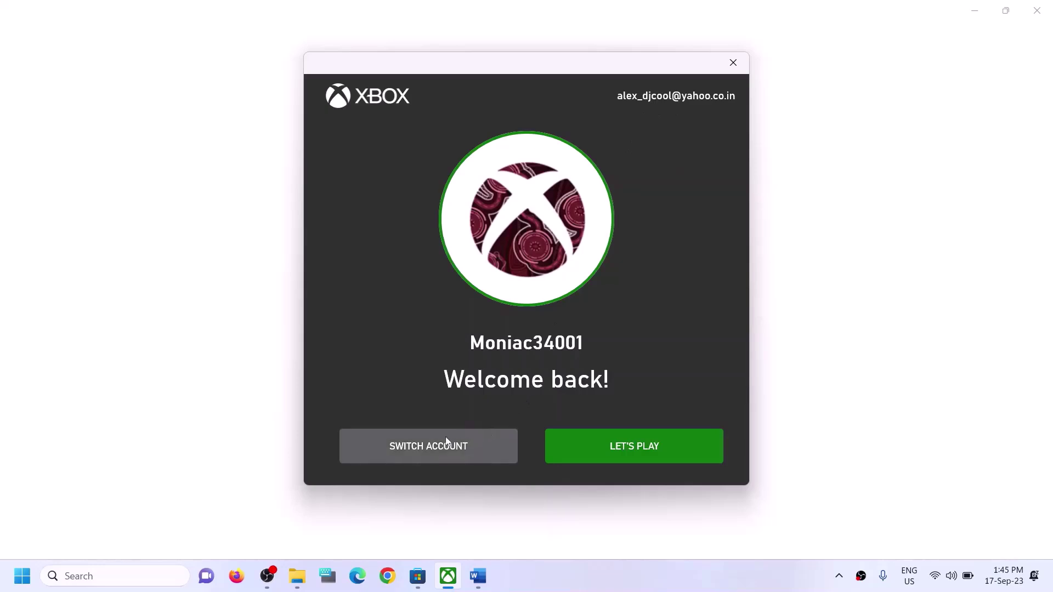
left_click(420, 446)
left_click(475, 251)
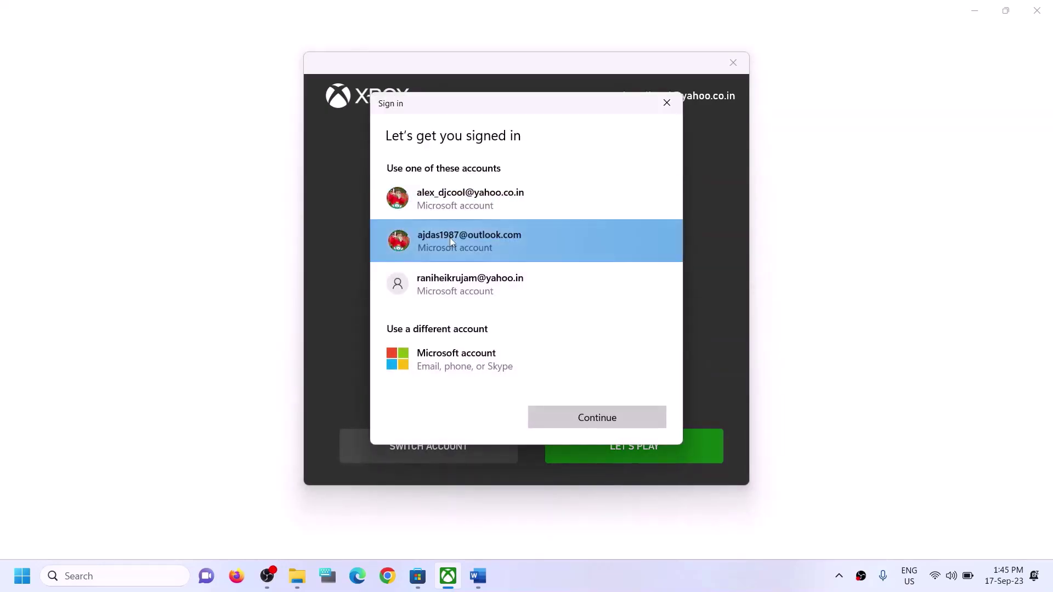
left_click(606, 425)
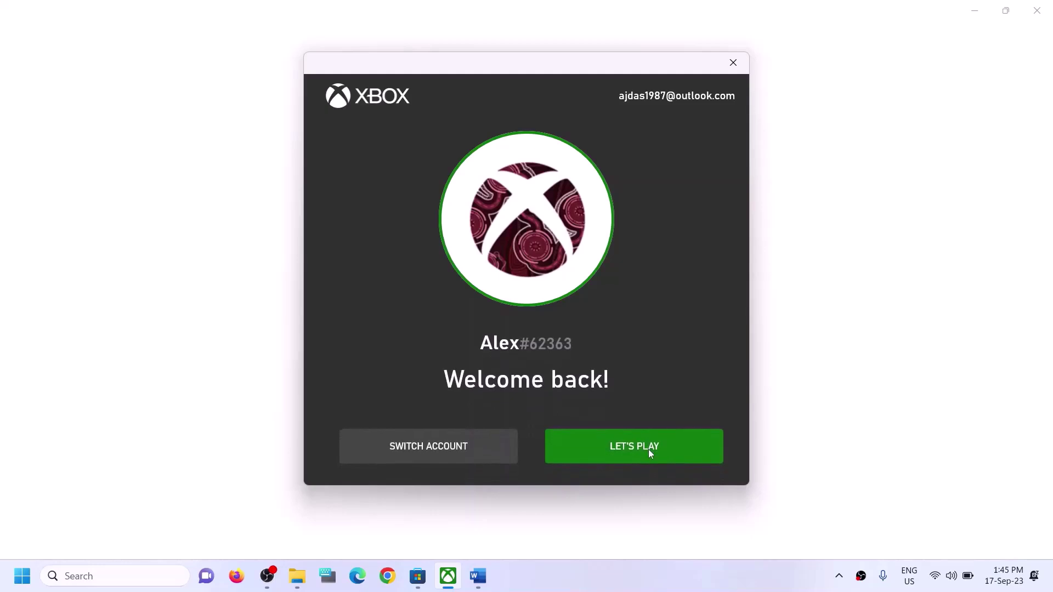
left_click(594, 448)
Select the first part of Step 2 in the Word guide, then return to Microsoft Store.
key("alt+Tab")
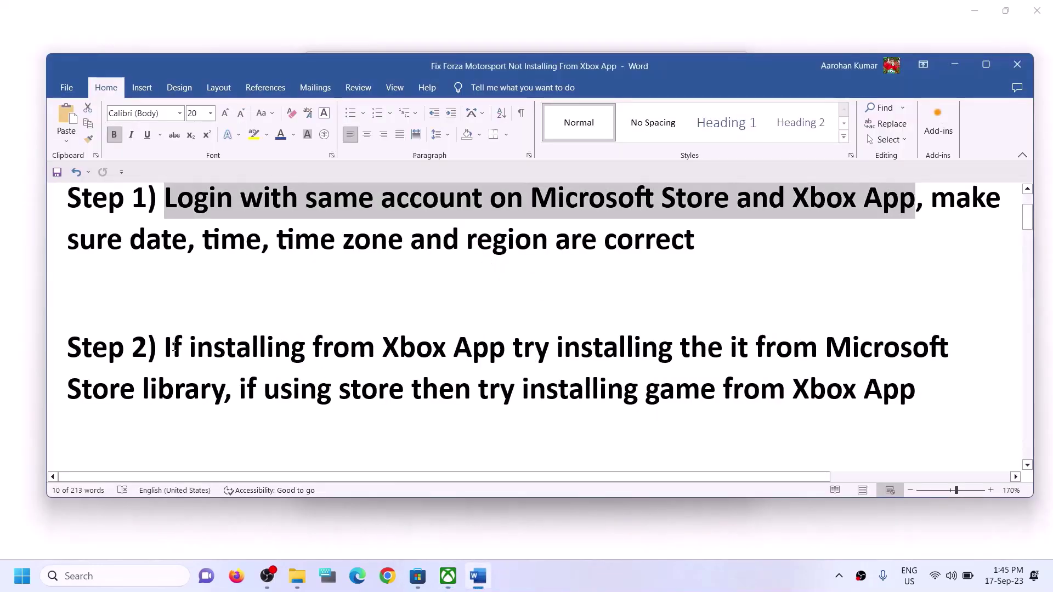
left_click_drag(165, 347, 225, 401)
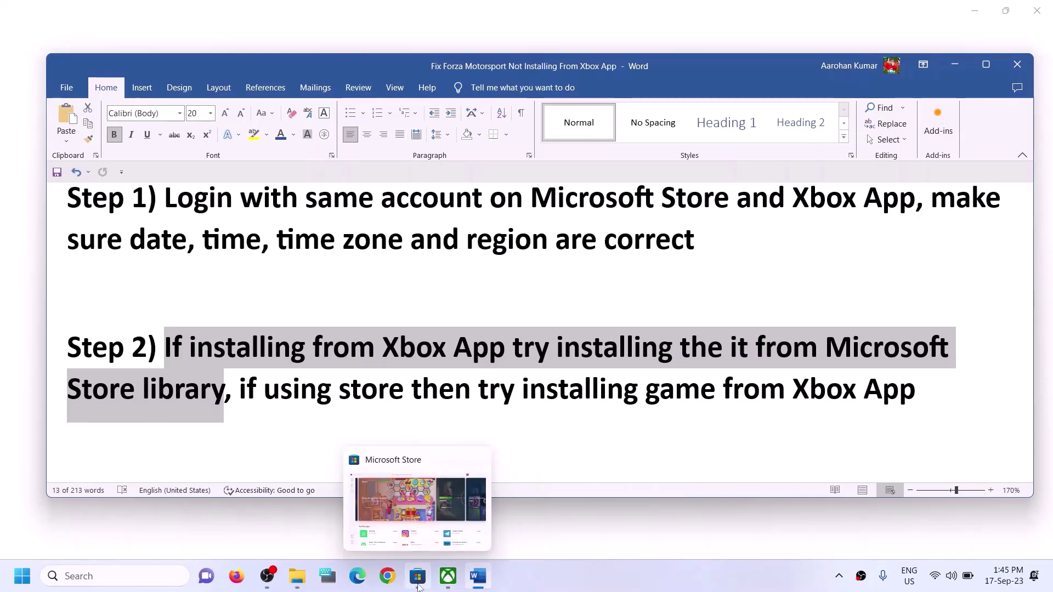
left_click(418, 576)
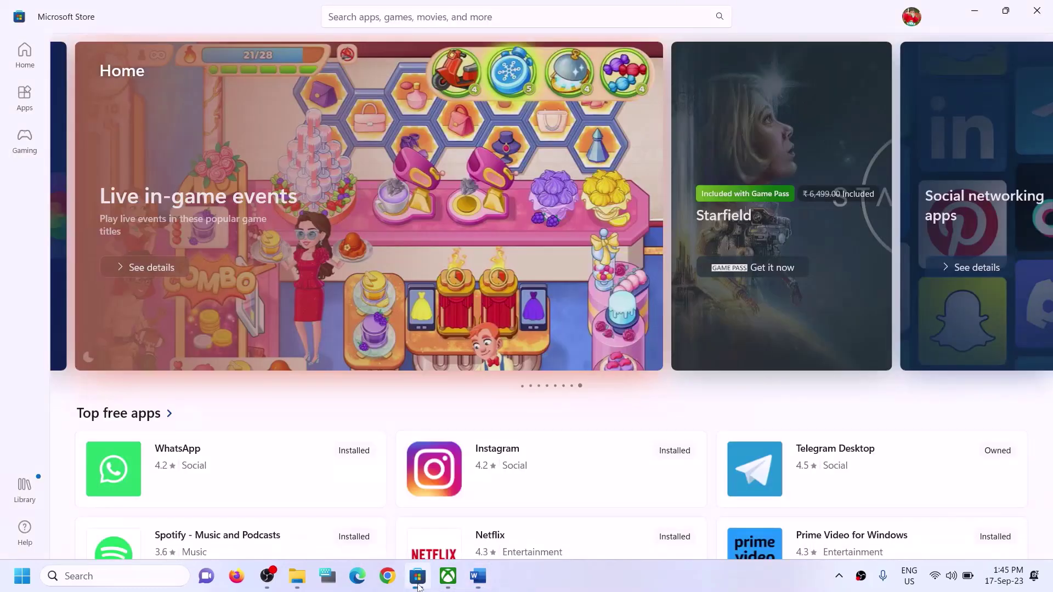
Open the Store Library showing Forza Motorsport's paused download, briefly checking the Xbox app.
left_click(24, 490)
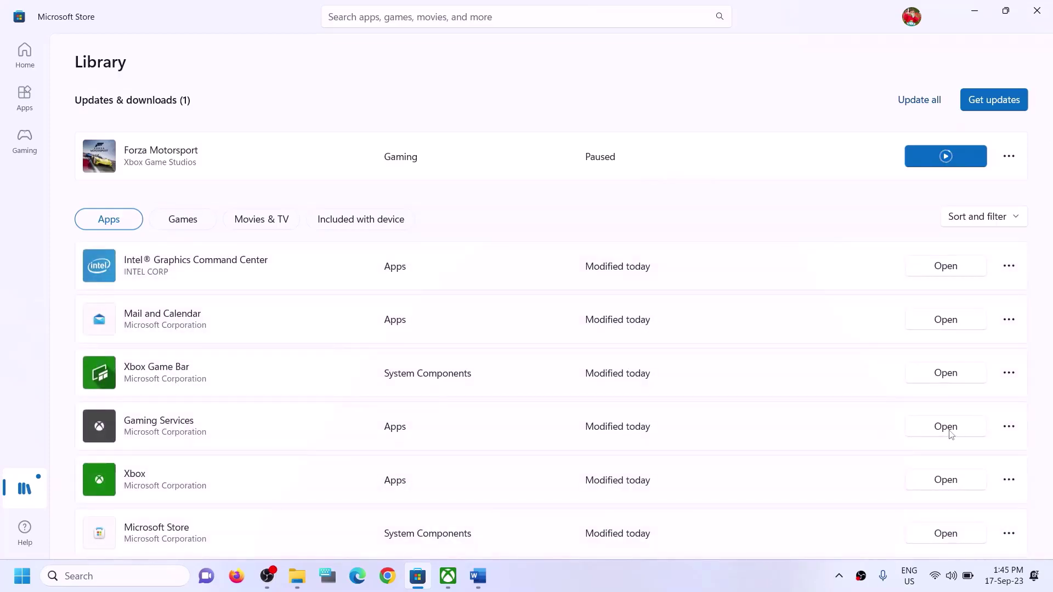
left_click(448, 578)
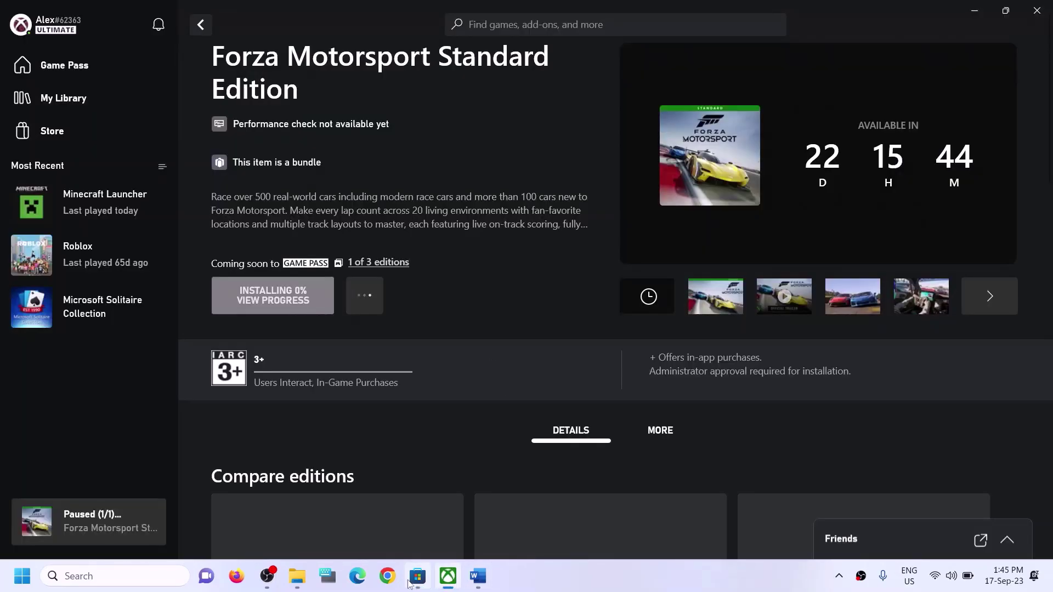
left_click(411, 581)
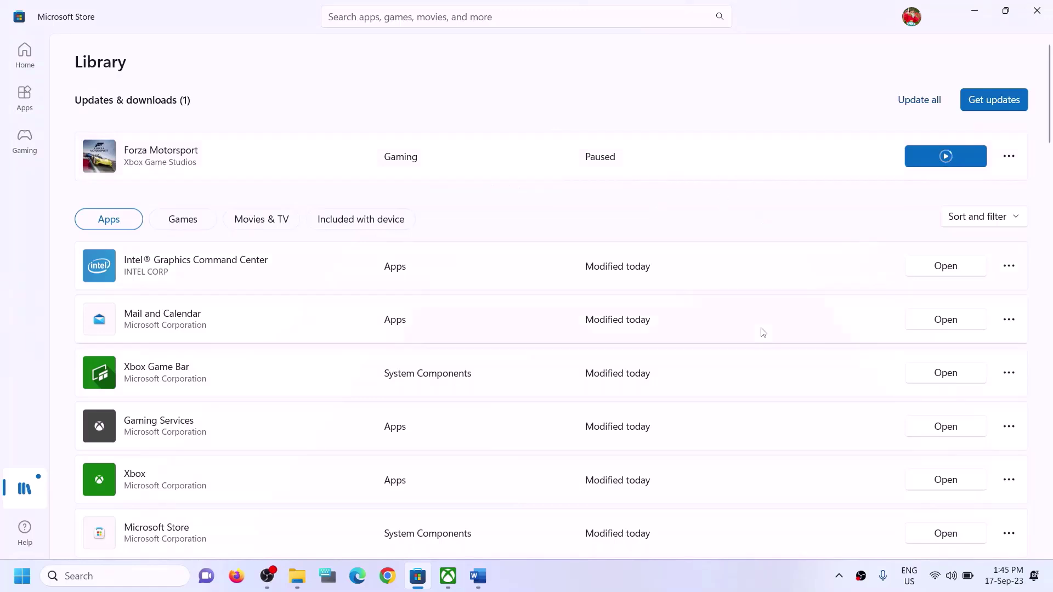
scroll(762, 384, "down", 10)
scroll(759, 434, "up", 10)
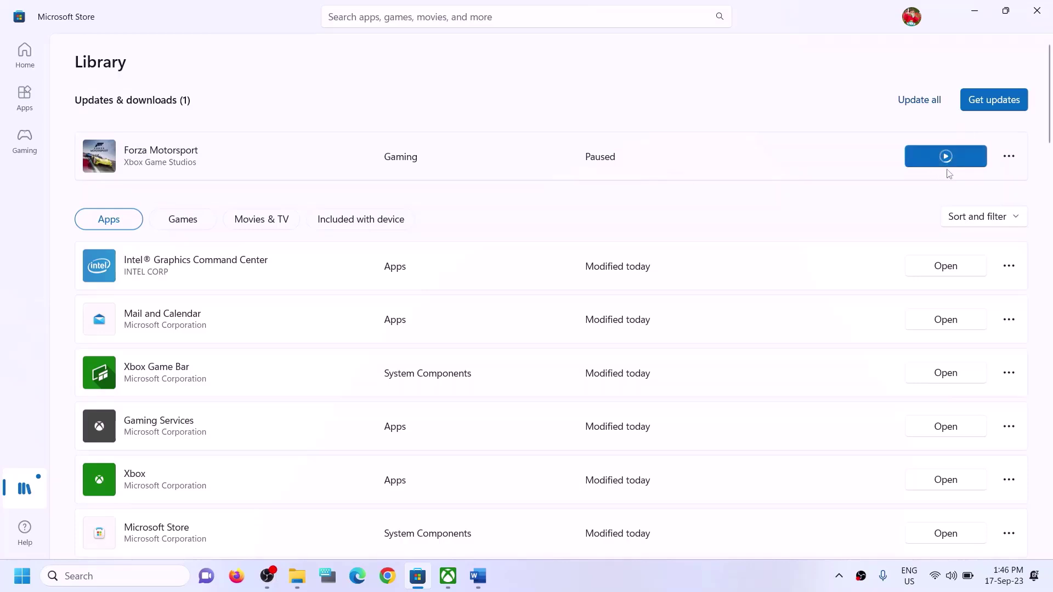
left_click(478, 576)
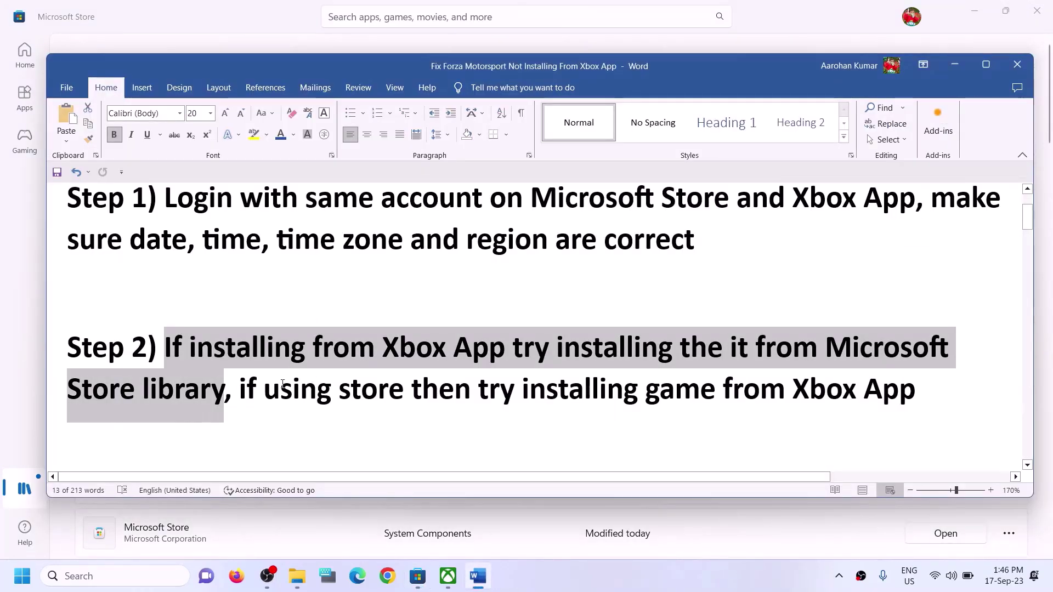
Highlight 'if using store' and 'installing game from Xbox App' in Step 2, then return to the Store Library.
left_click(264, 390)
left_click_drag(242, 391, 678, 386)
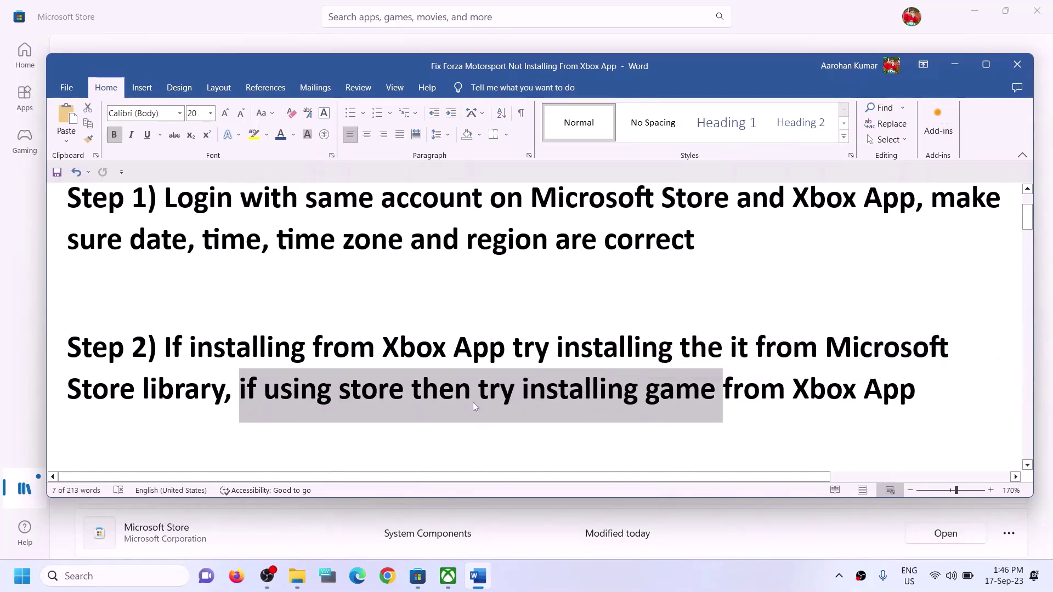
left_click(405, 392)
left_click_drag(242, 390, 411, 391)
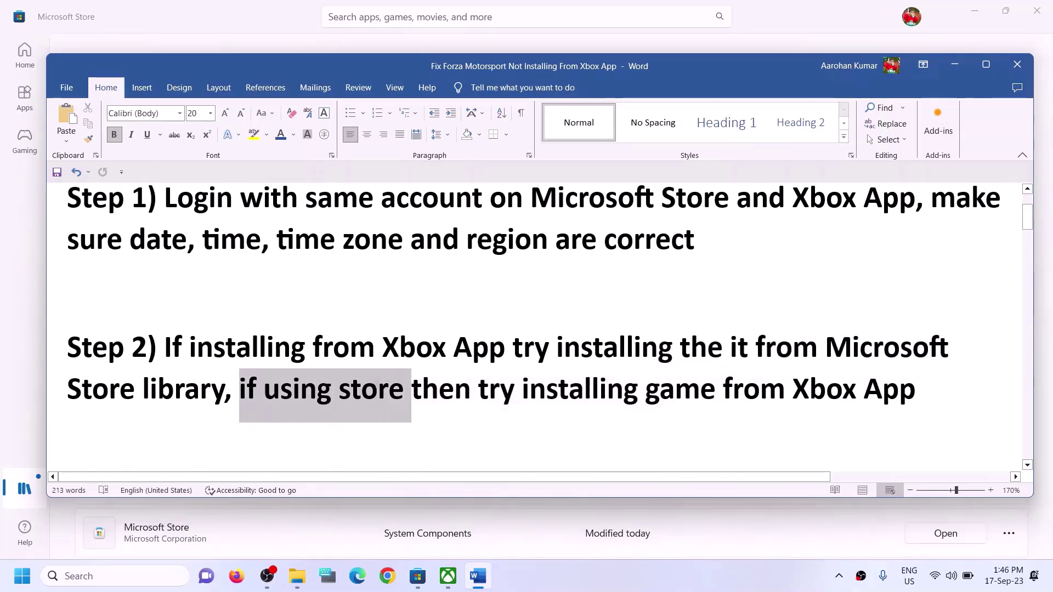
left_click_drag(524, 391, 916, 391)
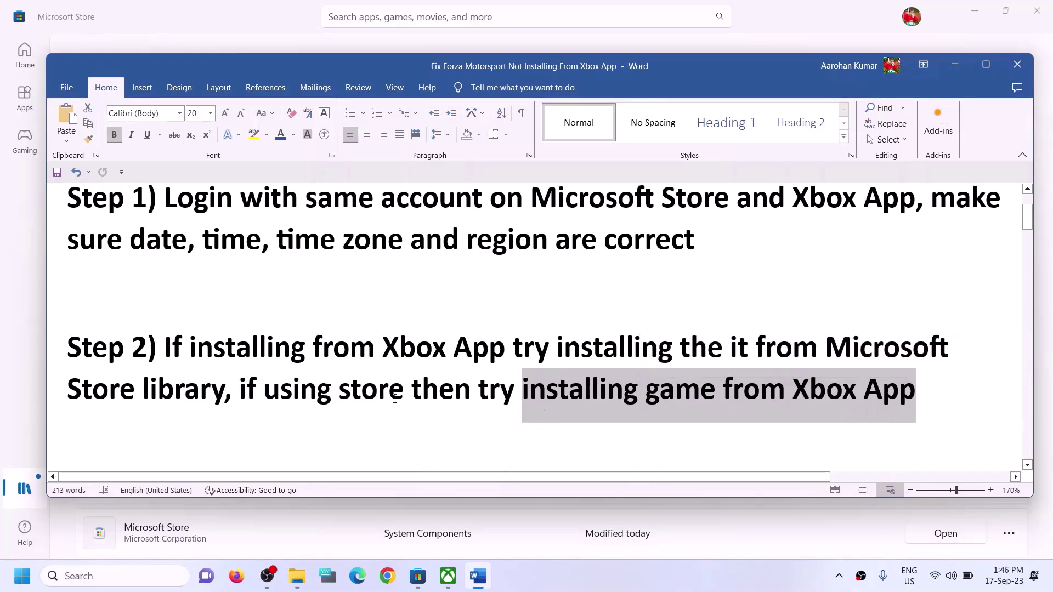
left_click(494, 39)
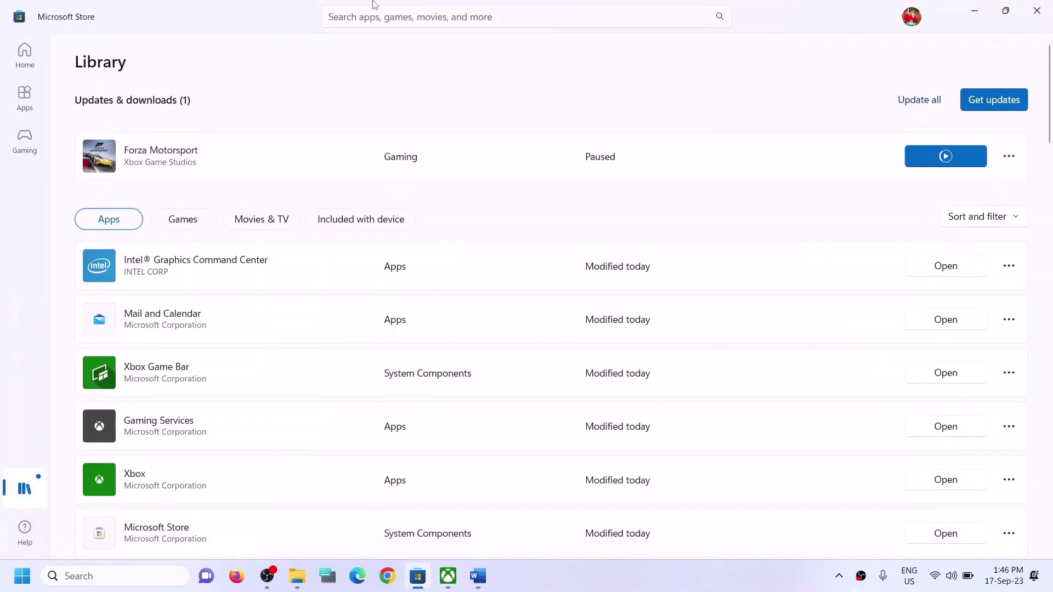
Search 'forza' in the Xbox app to confirm Forza Motorsport is stuck installing at 0%.
left_click(457, 582)
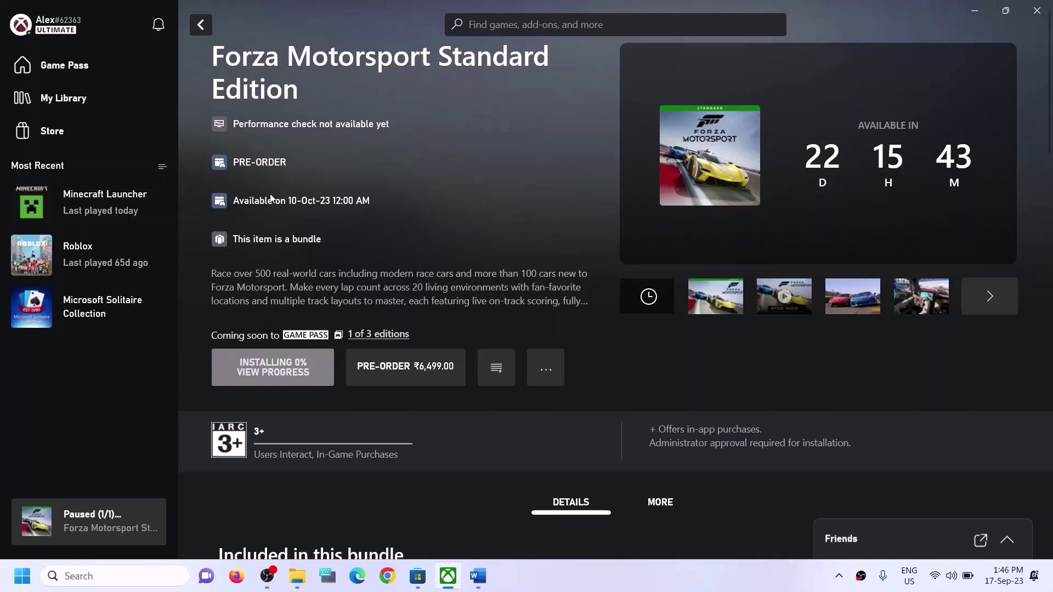
left_click(544, 24)
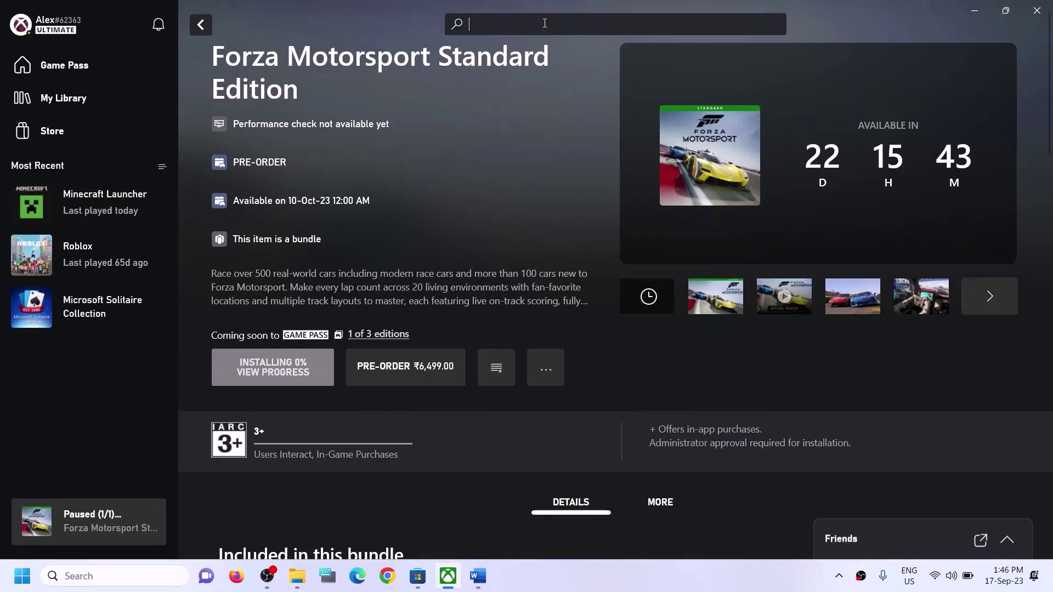
type("forza")
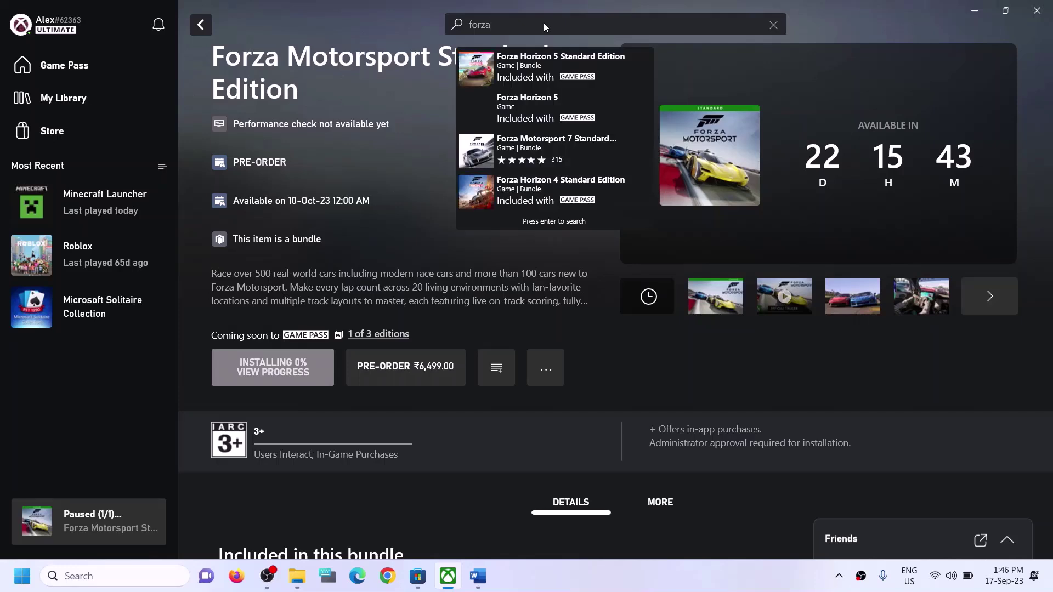
left_click(423, 238)
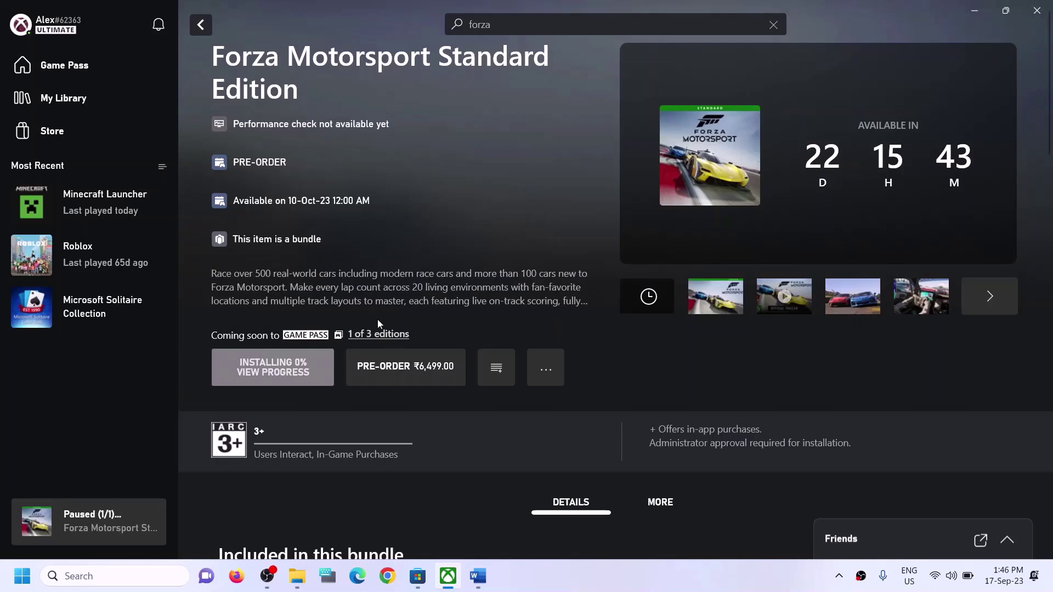
Look up 'xbox' in Windows search, then scroll the Word guide to Step 3's PowerShell command.
left_click(119, 576)
type("xbox")
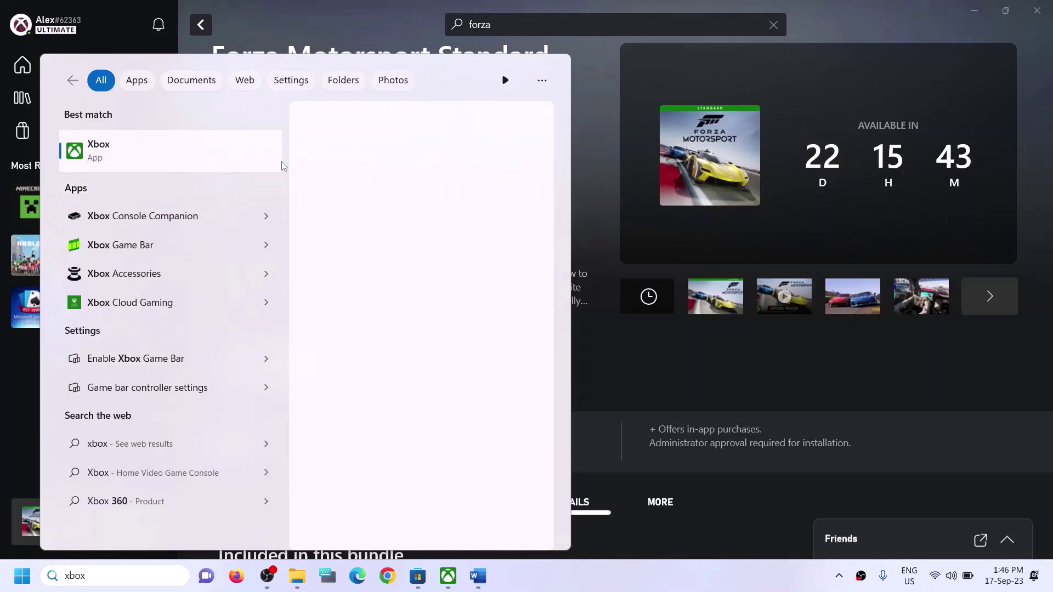
left_click(591, 140)
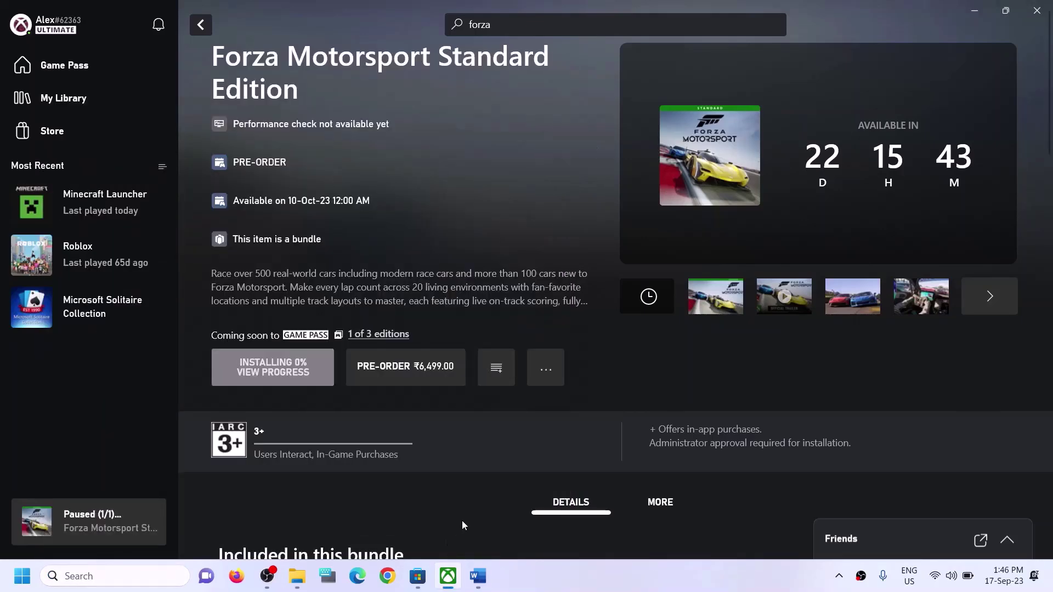
left_click(477, 576)
scroll(389, 361, "down", 5)
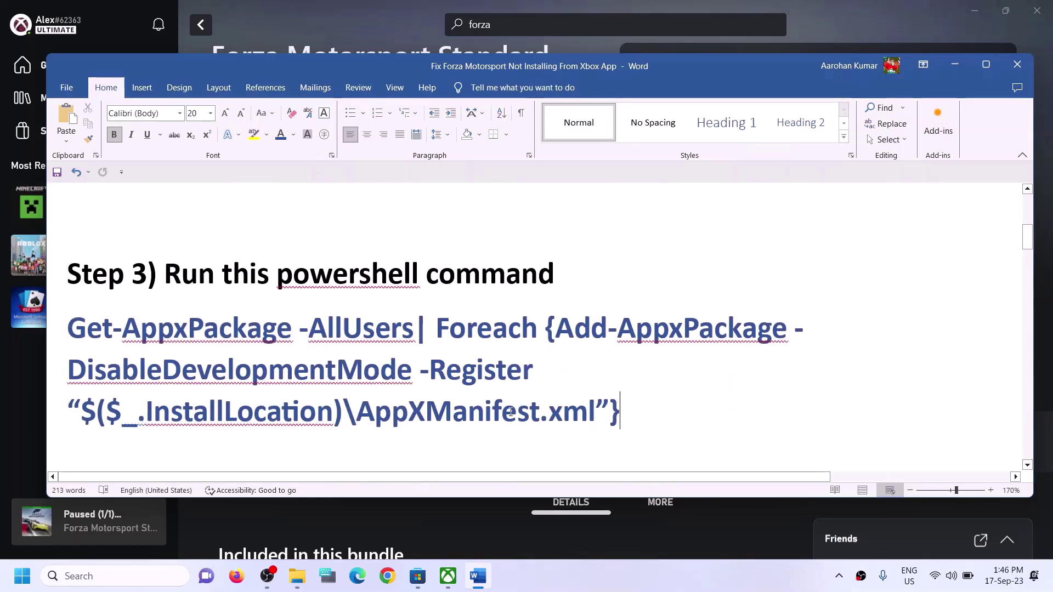
Copy the Step 3 Get-AppxPackage re-register command from the Word guide.
left_click_drag(631, 411, 108, 351)
right_click(108, 352)
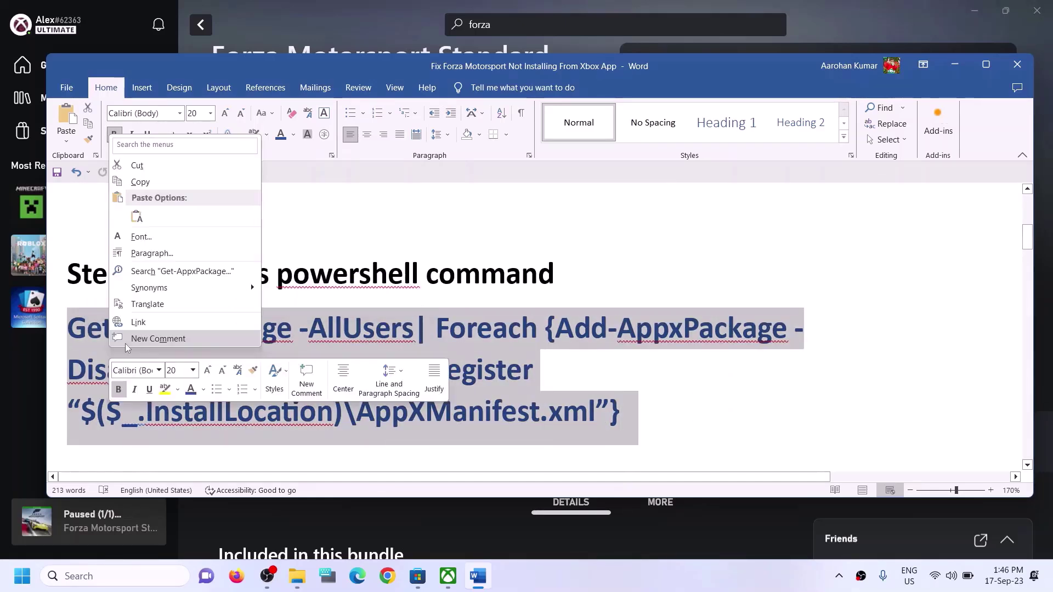
left_click(133, 182)
Launch Windows PowerShell as administrator via Windows search.
left_click(108, 580)
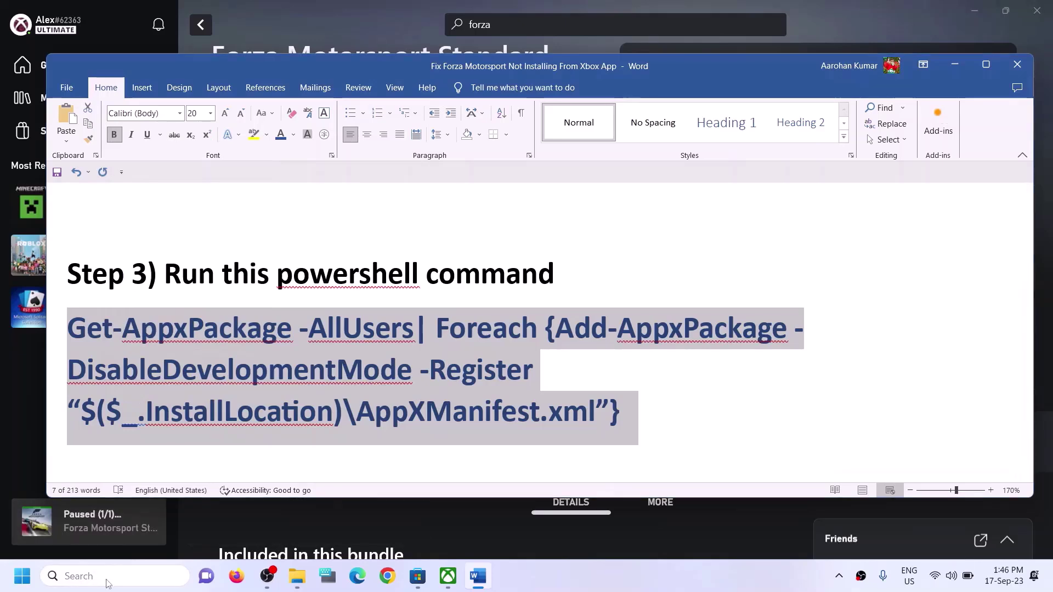
type("power")
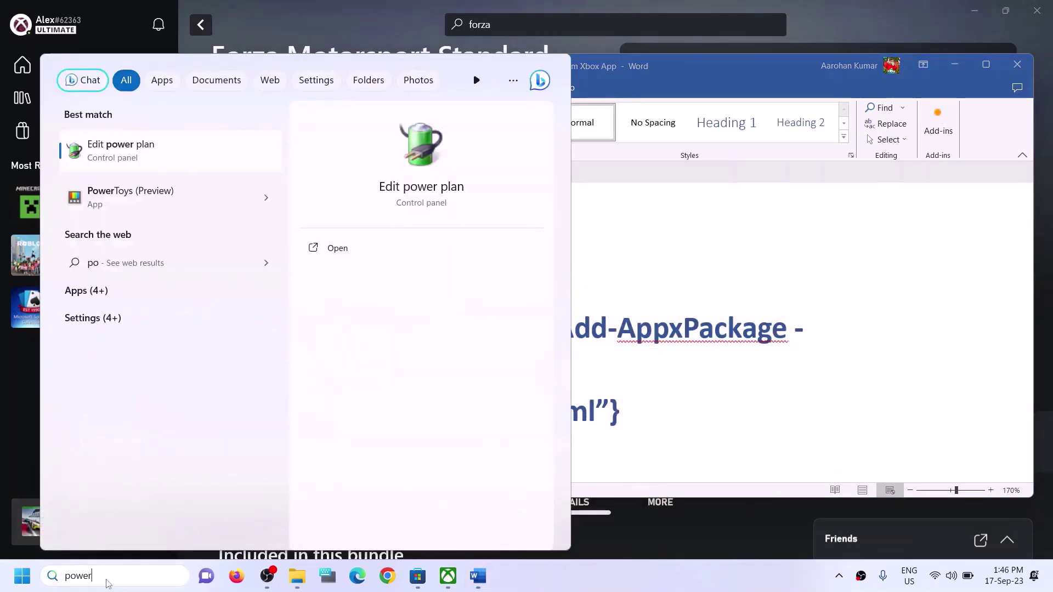
type("shell")
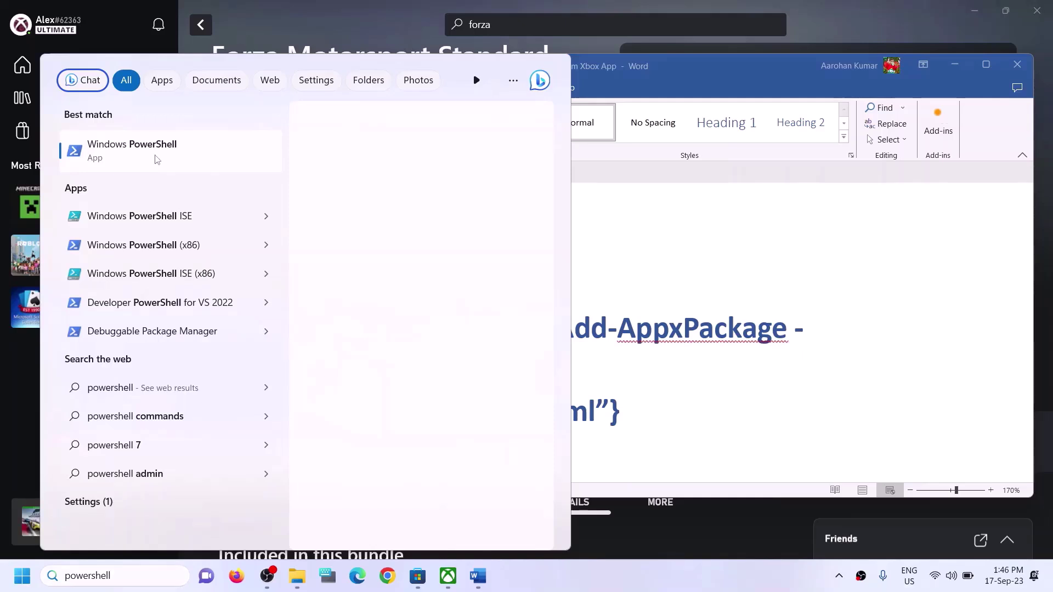
right_click(236, 172)
left_click(236, 175)
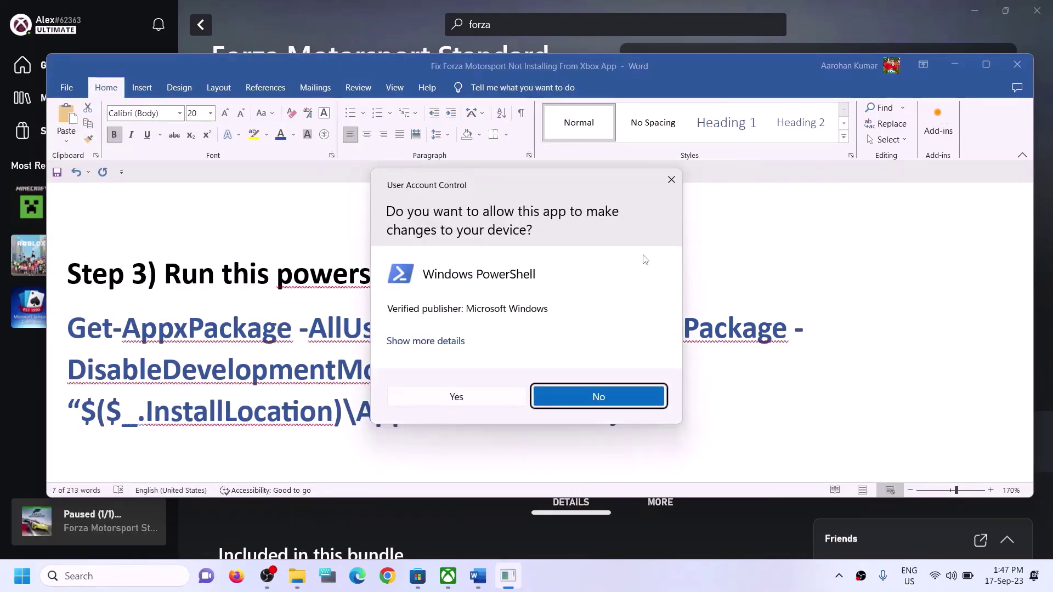
Approve the UAC prompt and run the pasted Get-AppxPackage re-register command in PowerShell.
left_click(421, 405)
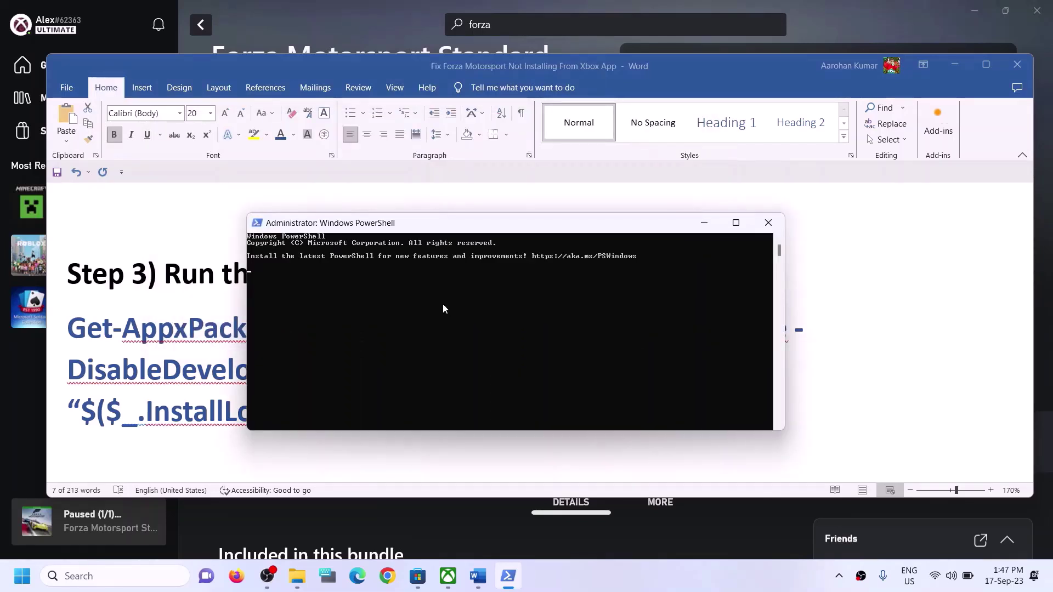
right_click(443, 305)
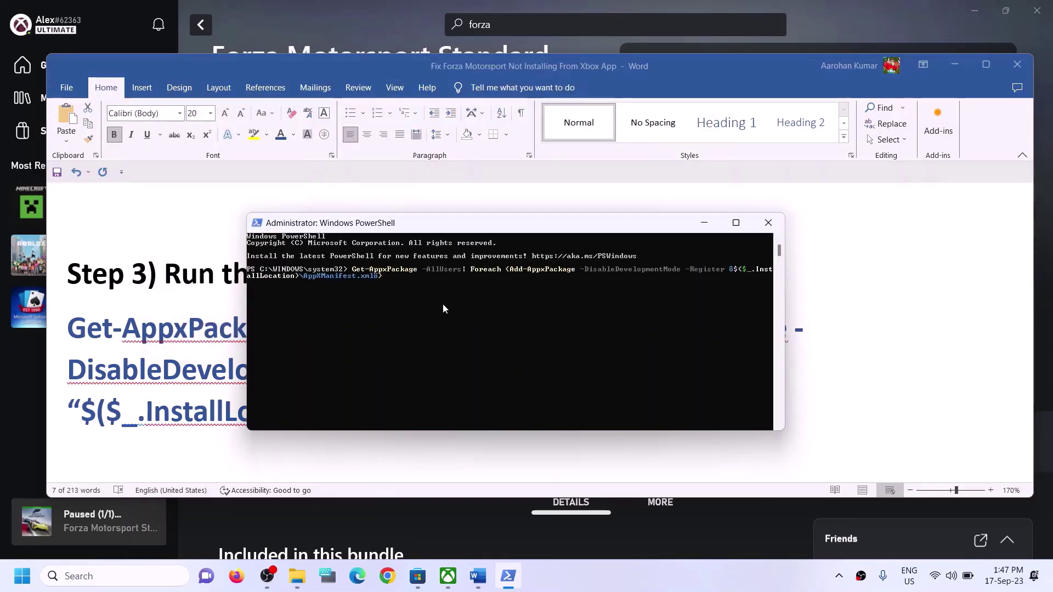
key("Return")
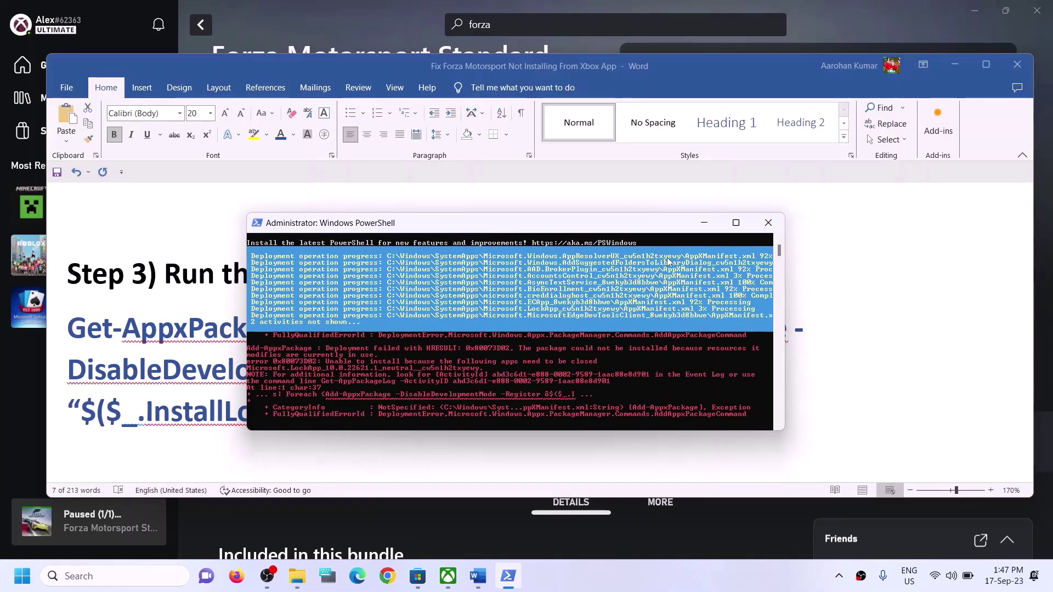
Highlight the Step 4 heading about deleting Microsoft Store cache files in the Word guide.
left_click(856, 300)
triple_click(321, 329)
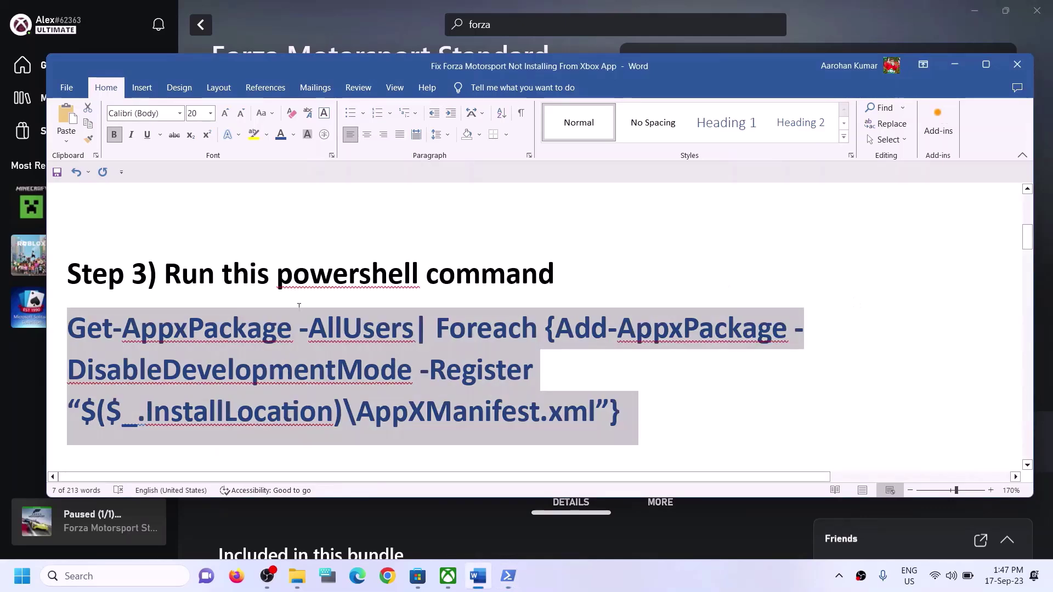
scroll(325, 343, "down", 4)
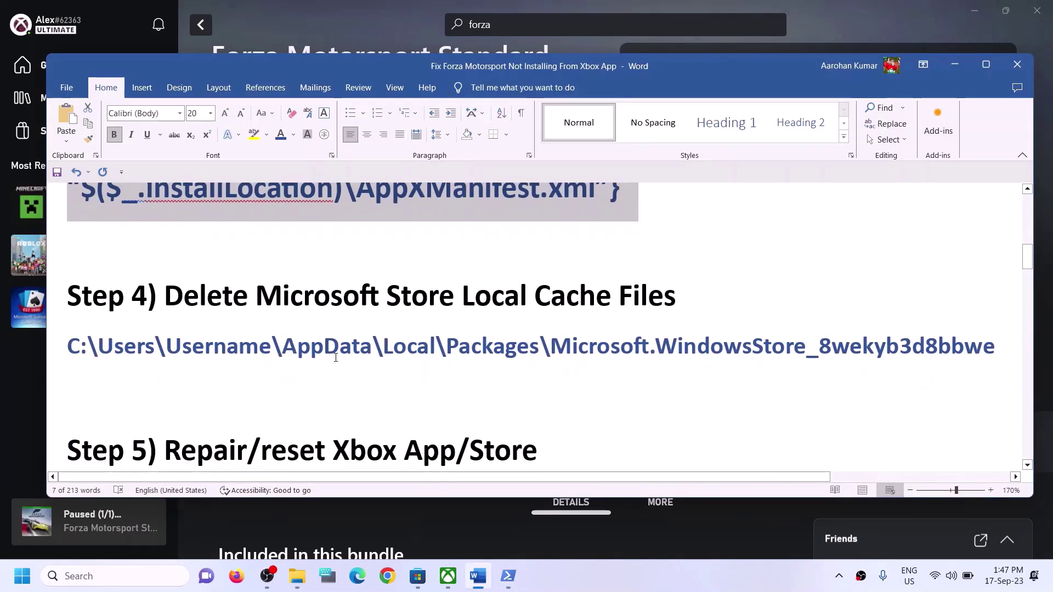
scroll(301, 347, "up", 1)
left_click_drag(164, 352, 676, 353)
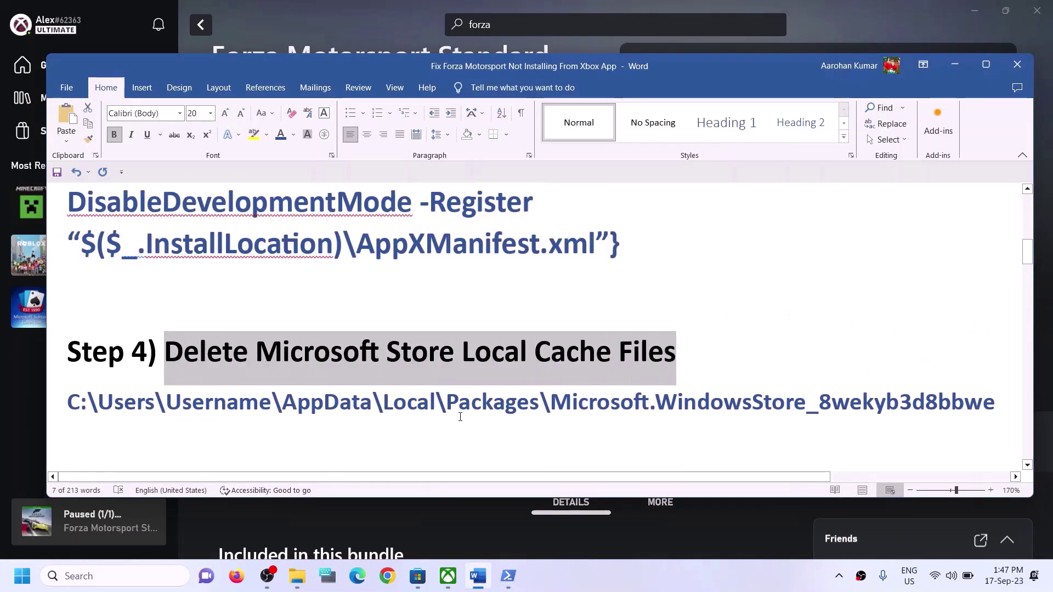
Open the Test profile folder at This PC > Local Disk (C:) > Users > Test in File Explorer.
left_click(310, 567)
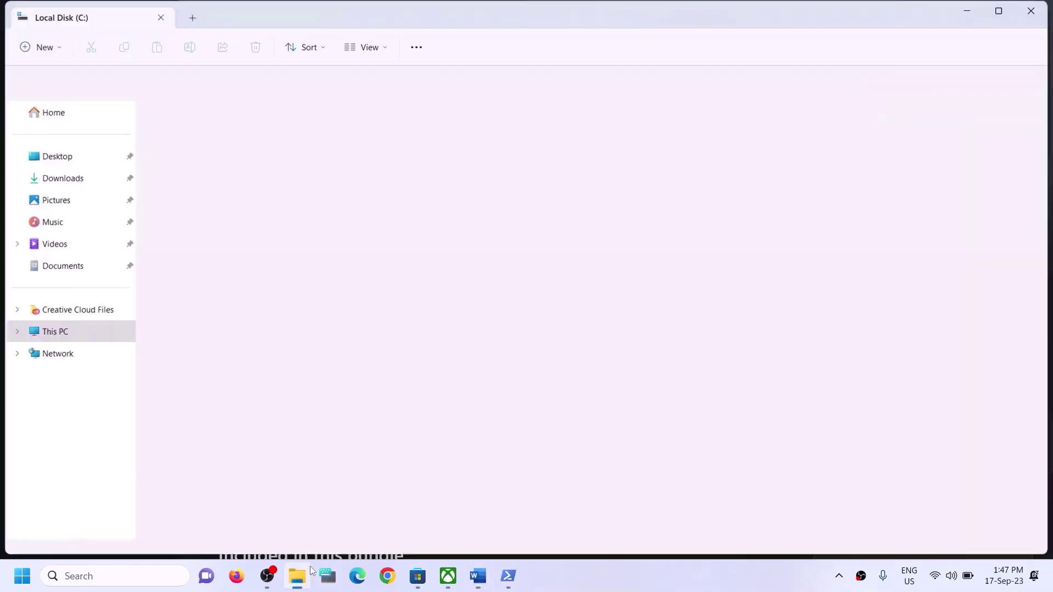
left_click(71, 331)
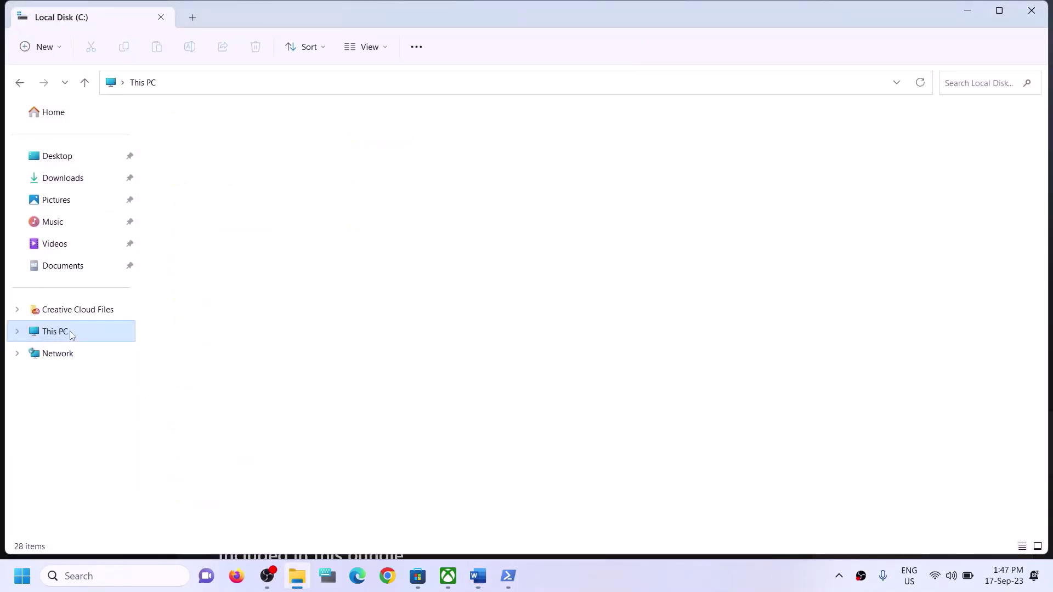
double_click(244, 230)
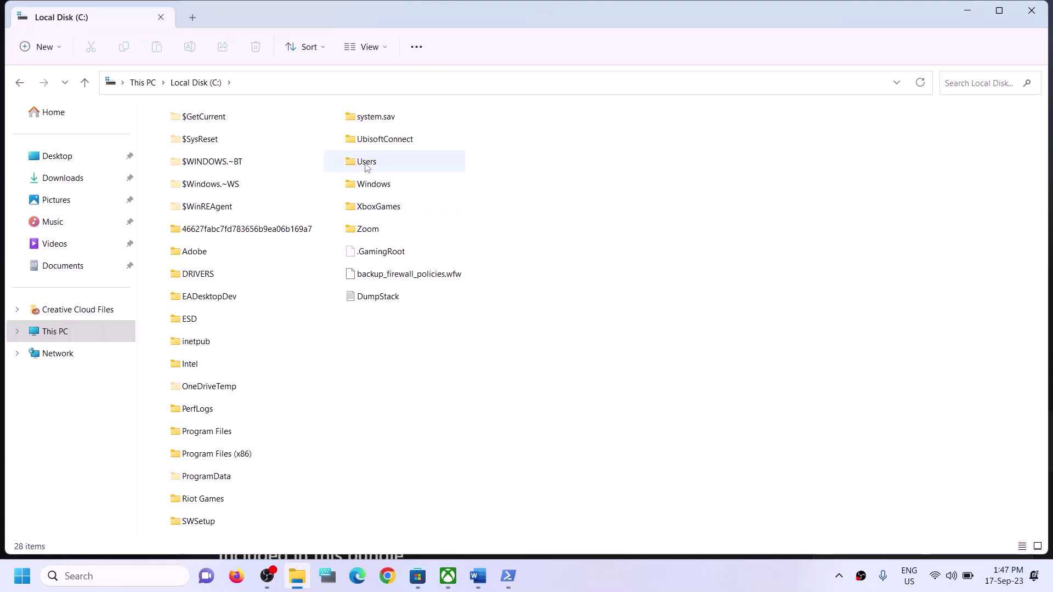
left_click(393, 161)
double_click(380, 166)
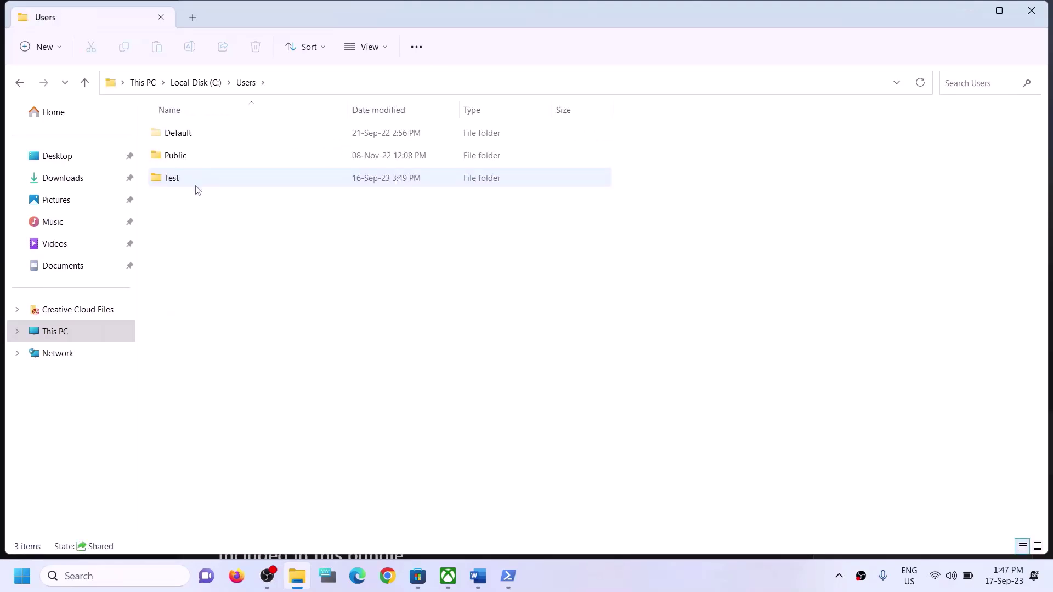
left_click(199, 179)
double_click(201, 177)
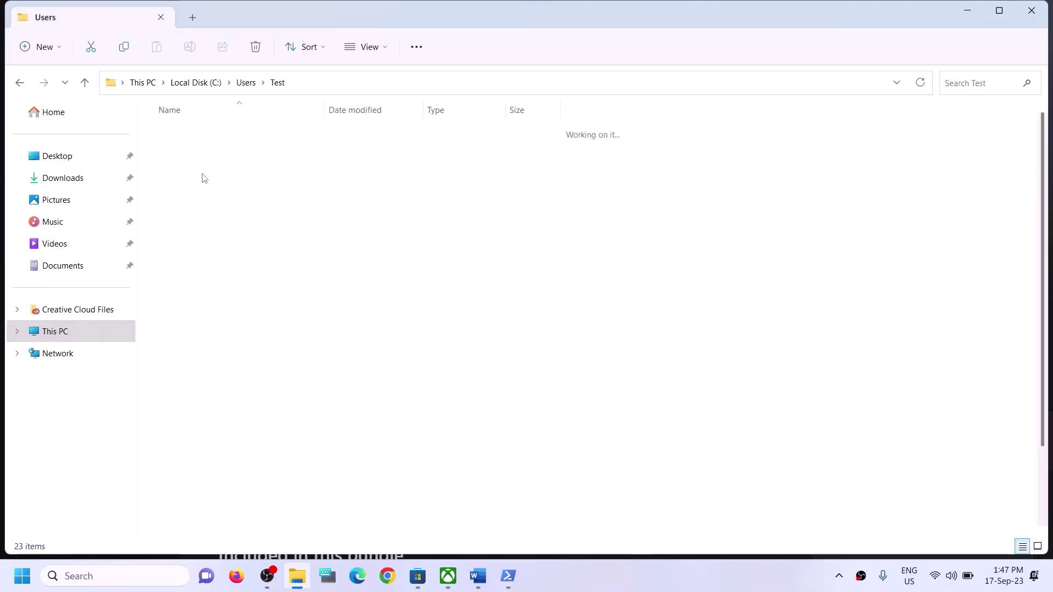
Select the AppData folder in the Test profile, checking the view and layout options without changes.
left_click(220, 272)
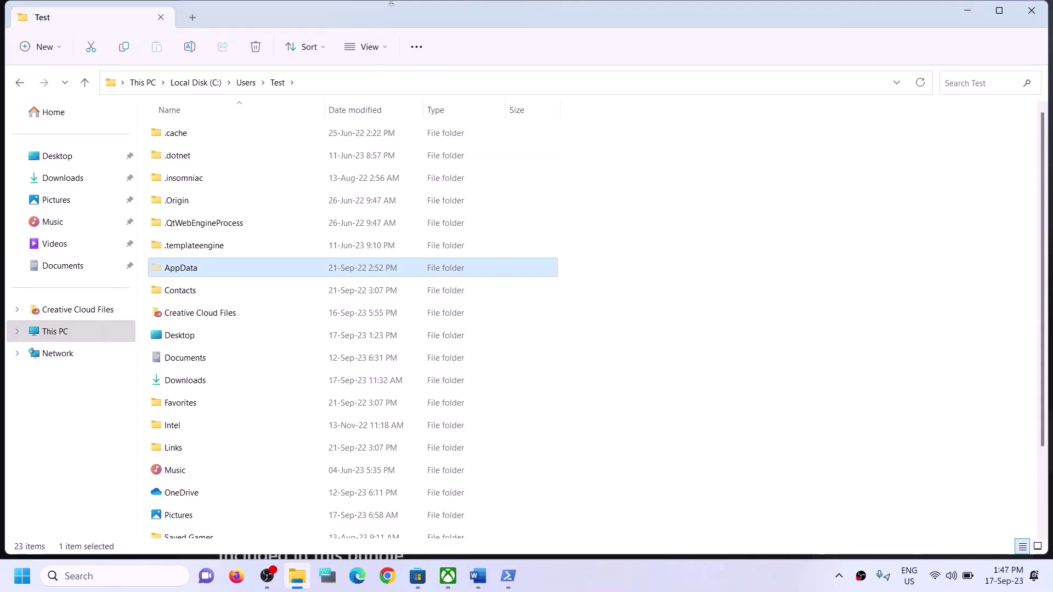
left_click(383, 45)
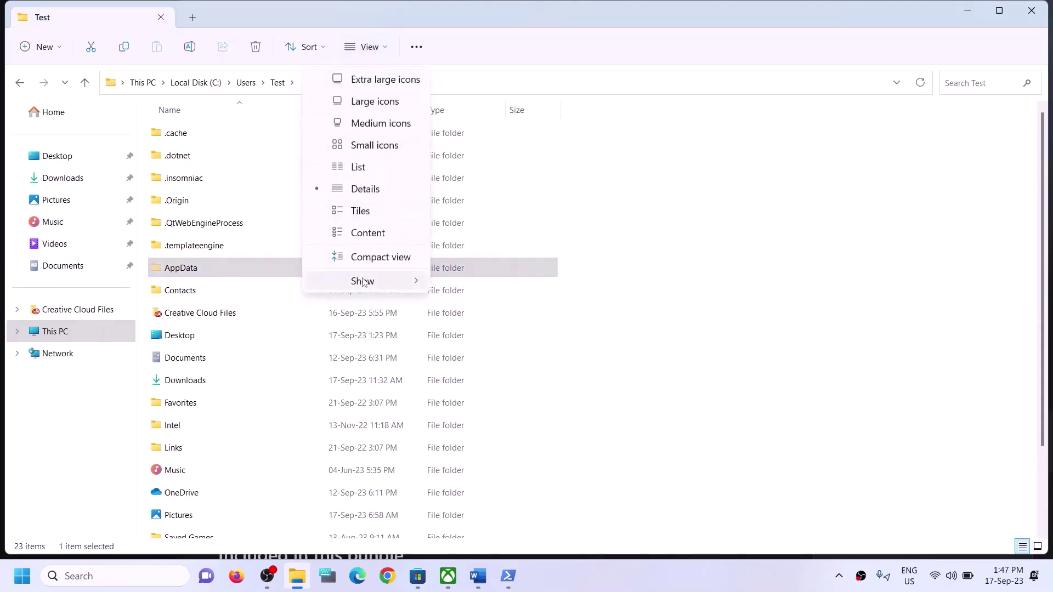
mouse_move(365, 281)
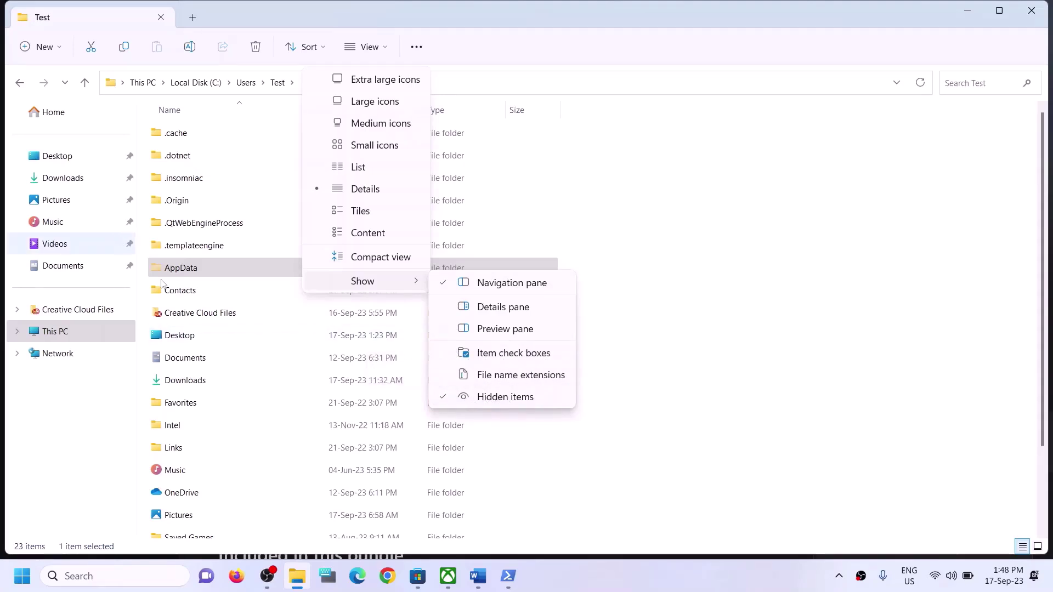
left_click(196, 275)
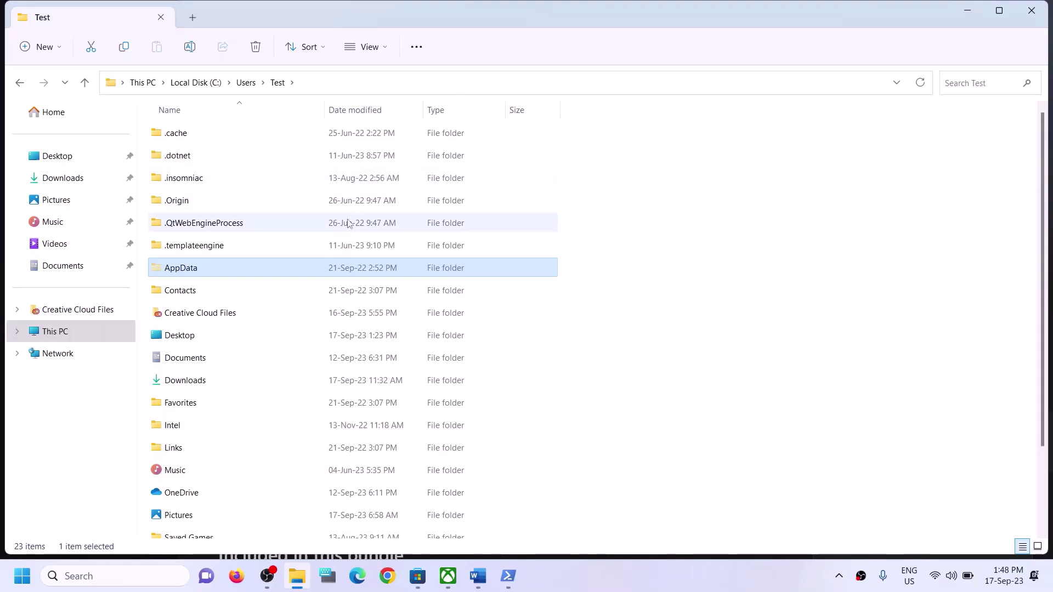
left_click(173, 269)
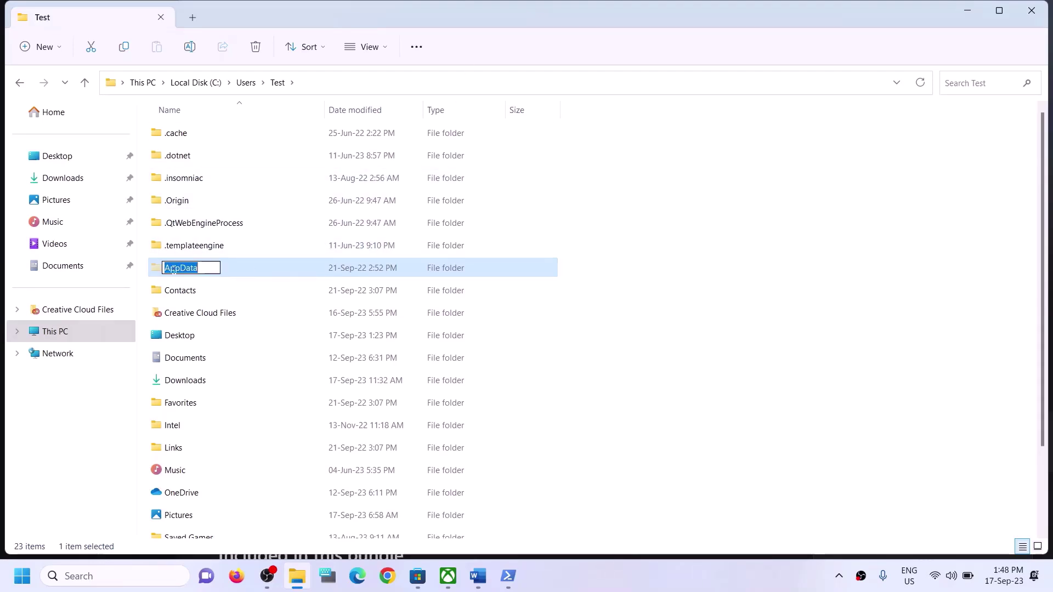
Open the AppData > Local > Packages folder.
left_click(226, 268)
double_click(225, 267)
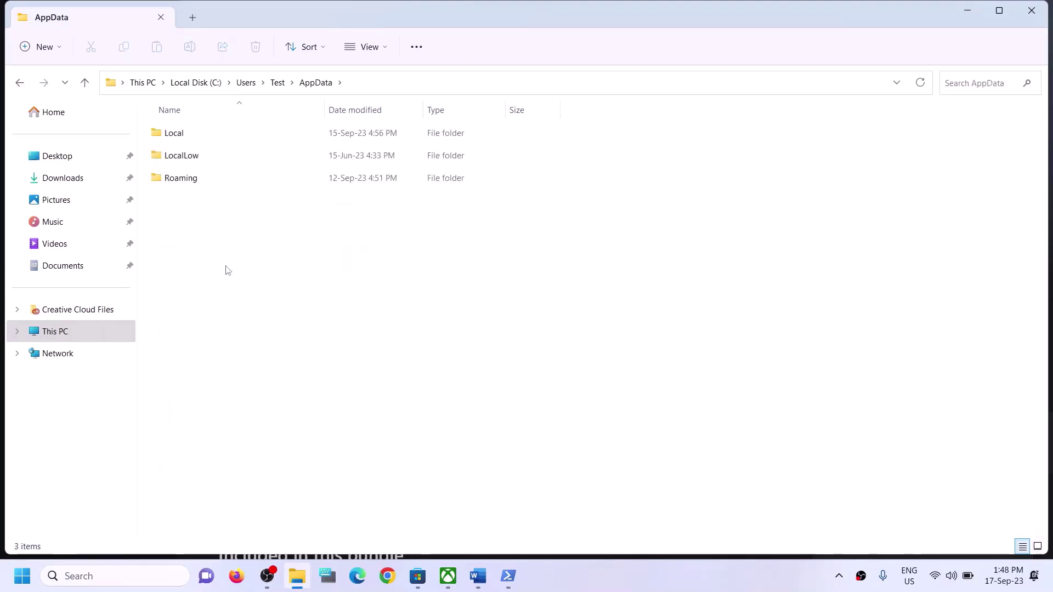
left_click(270, 135)
double_click(224, 134)
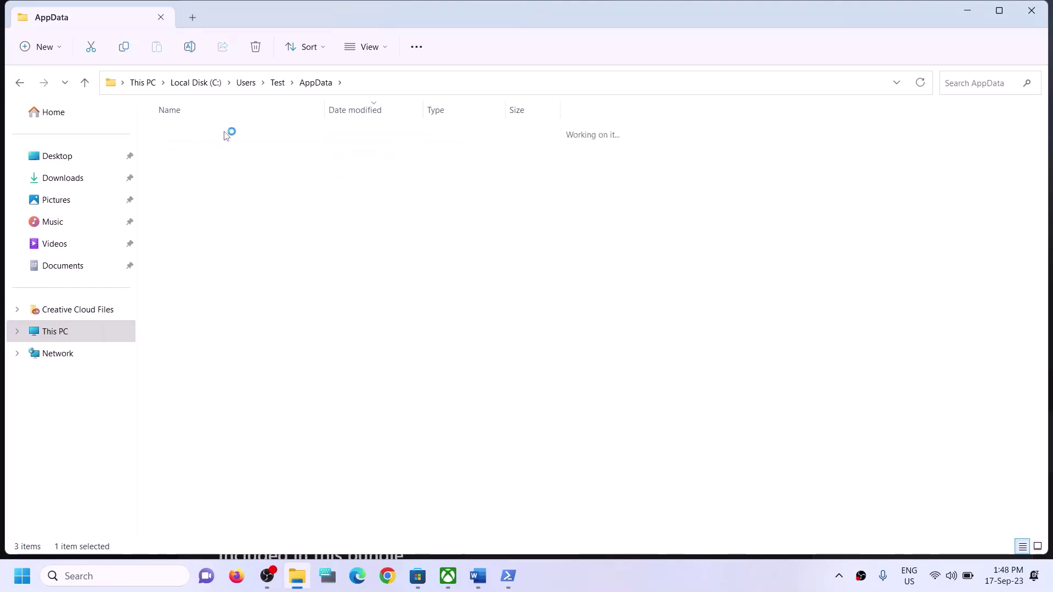
left_click(212, 251)
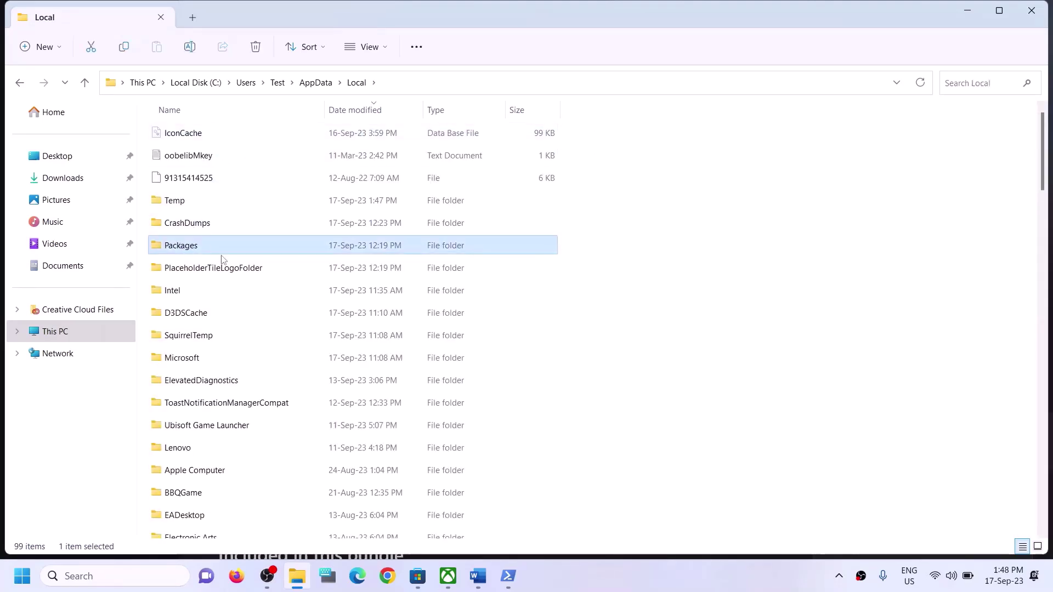
double_click(213, 252)
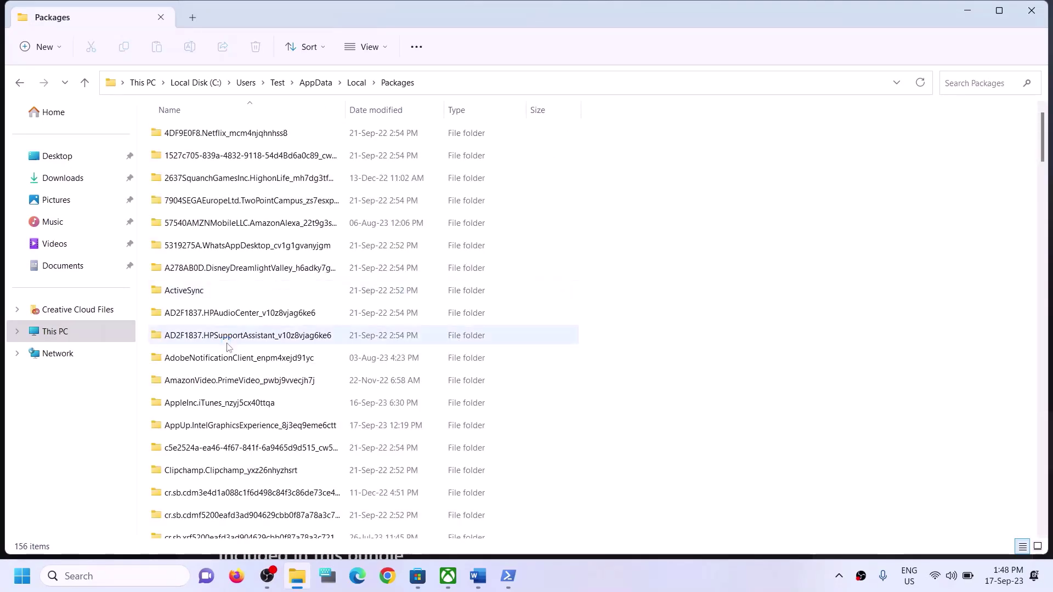
Find and open the Microsoft.WindowsStore_8wekyb3d8bbwe package folder in the Packages list.
scroll(246, 373, "down", 4)
scroll(245, 374, "down", 18)
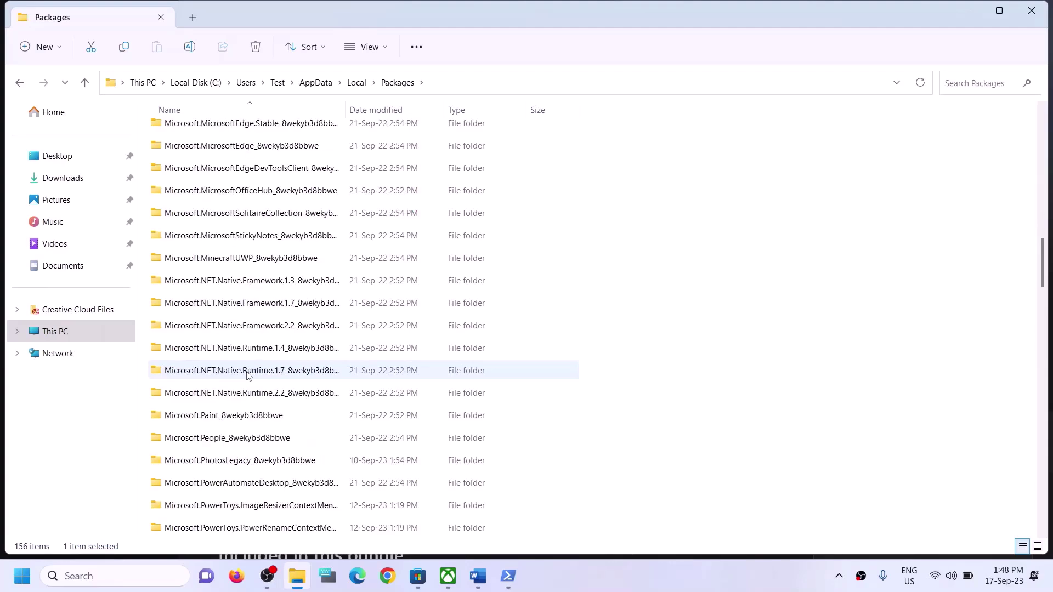
scroll(247, 375, "down", 15)
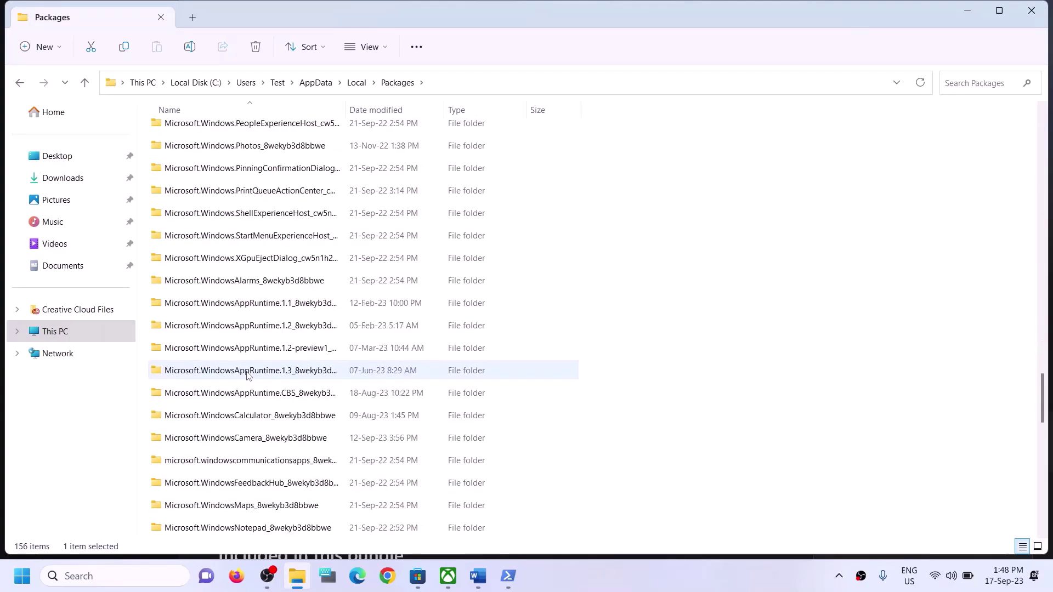
scroll(276, 373, "down", 3)
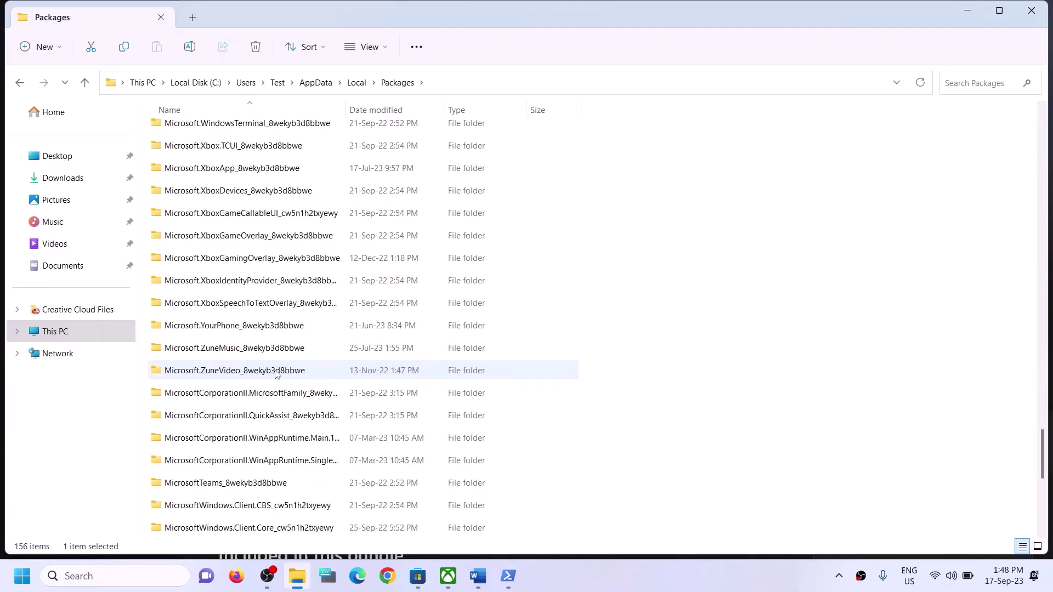
scroll(275, 373, "up", 2)
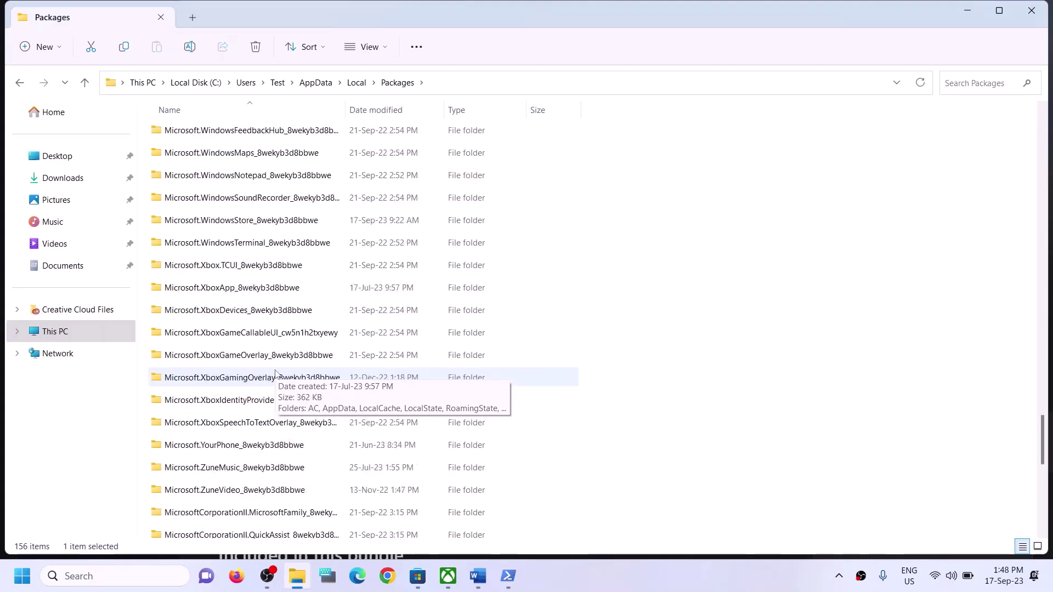
scroll(276, 373, "down", 2)
scroll(276, 374, "down", 4)
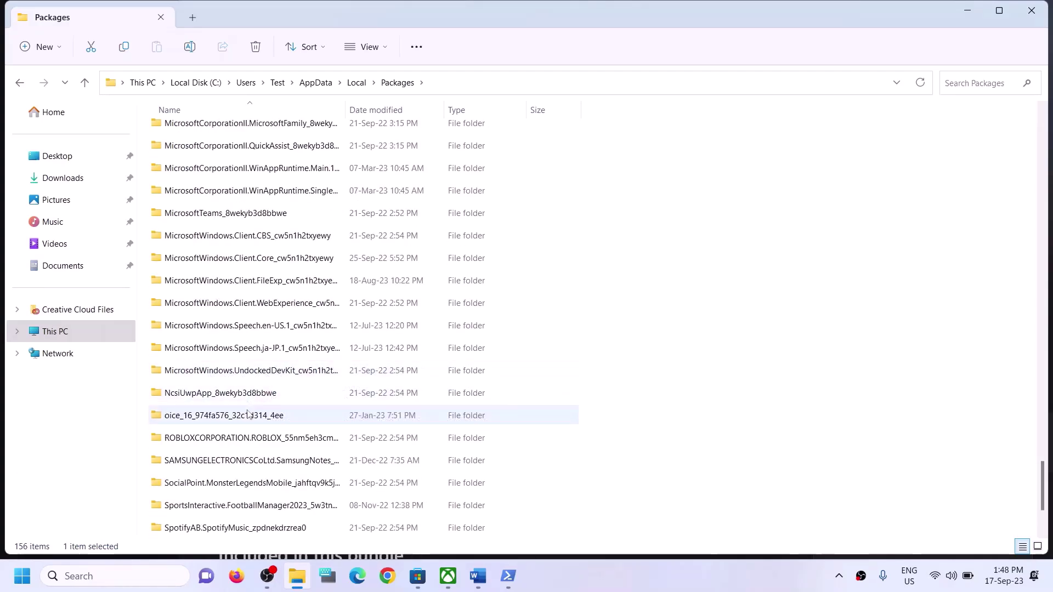
scroll(258, 439, "down", 2)
scroll(241, 400, "up", 1)
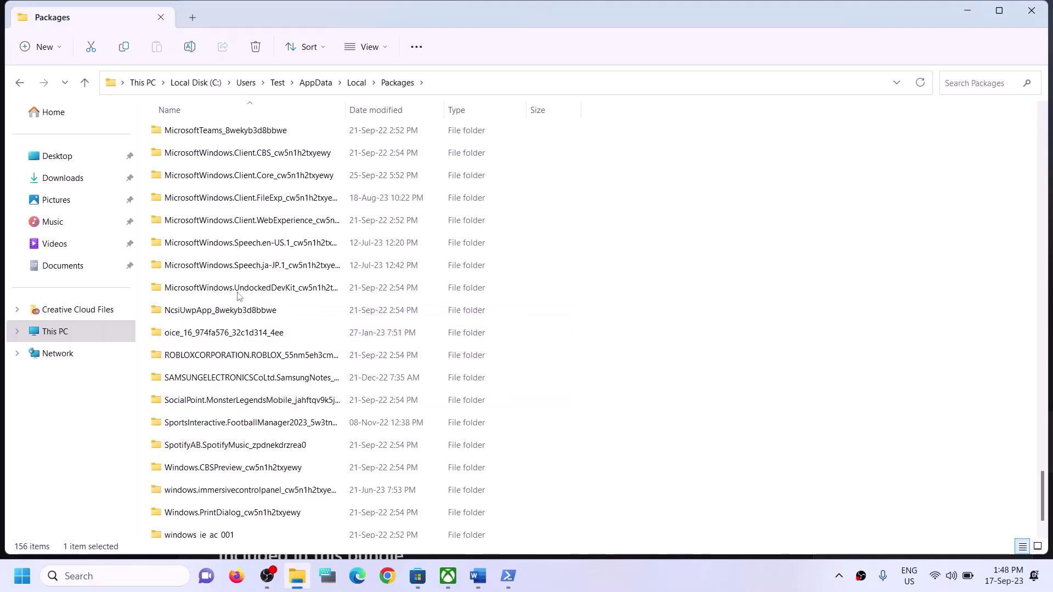
scroll(284, 250, "up", 2)
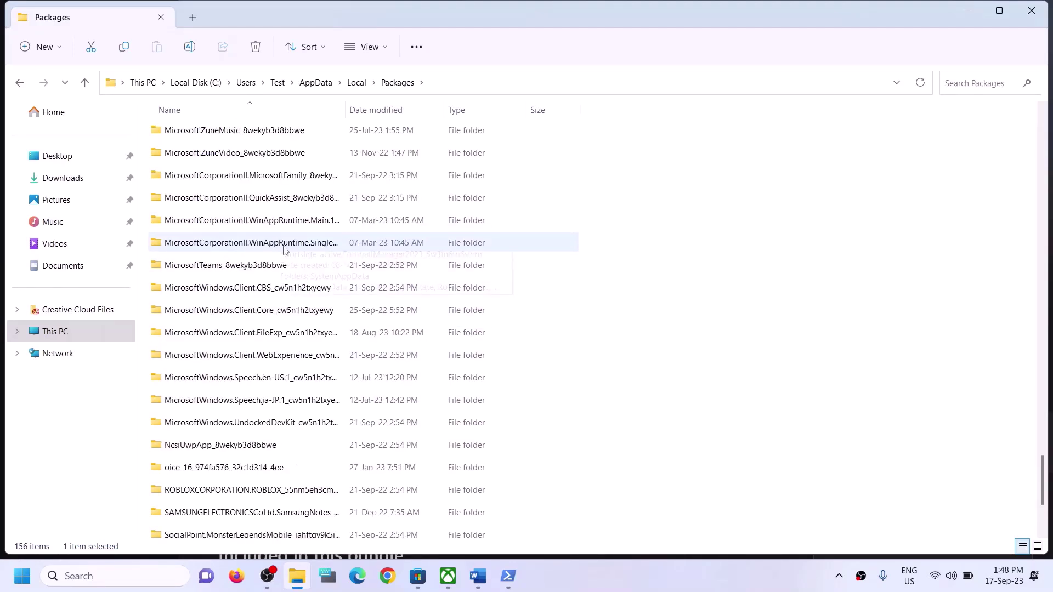
left_click(262, 430)
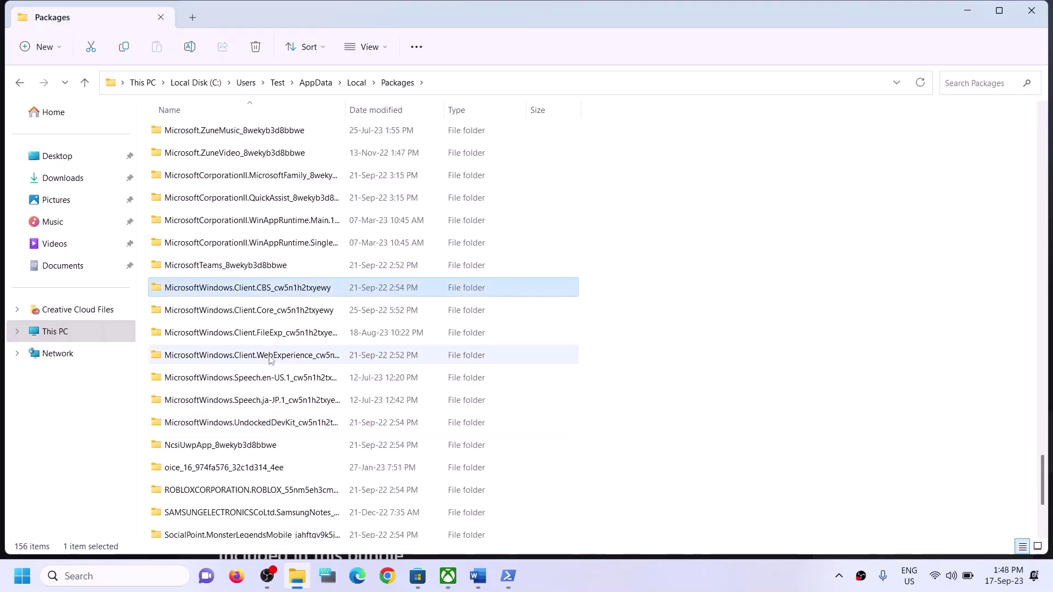
left_click(272, 357, "ctrl")
scroll(281, 405, "down", 1)
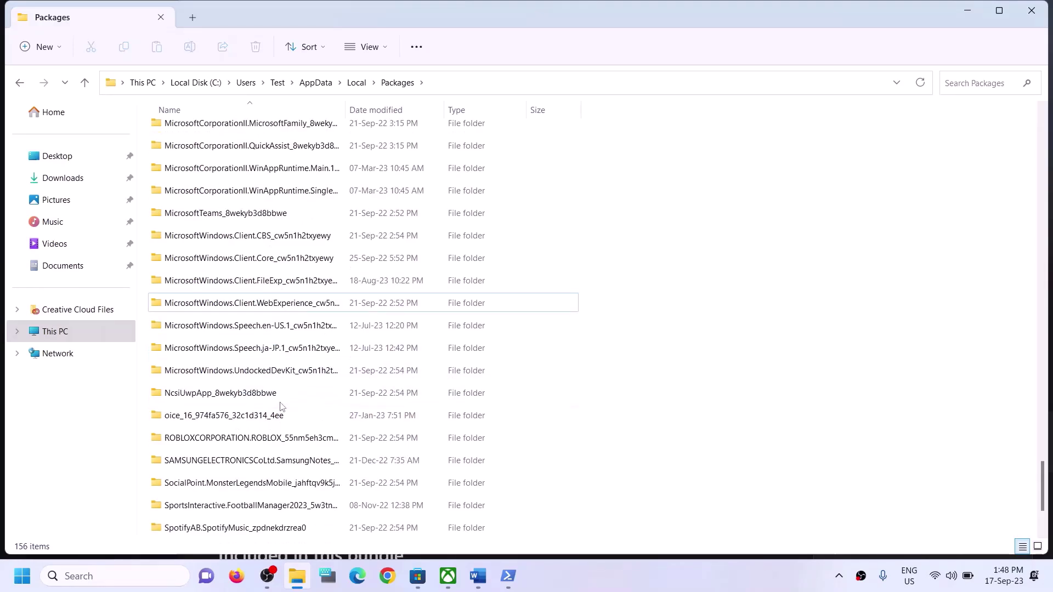
scroll(282, 389, "up", 2)
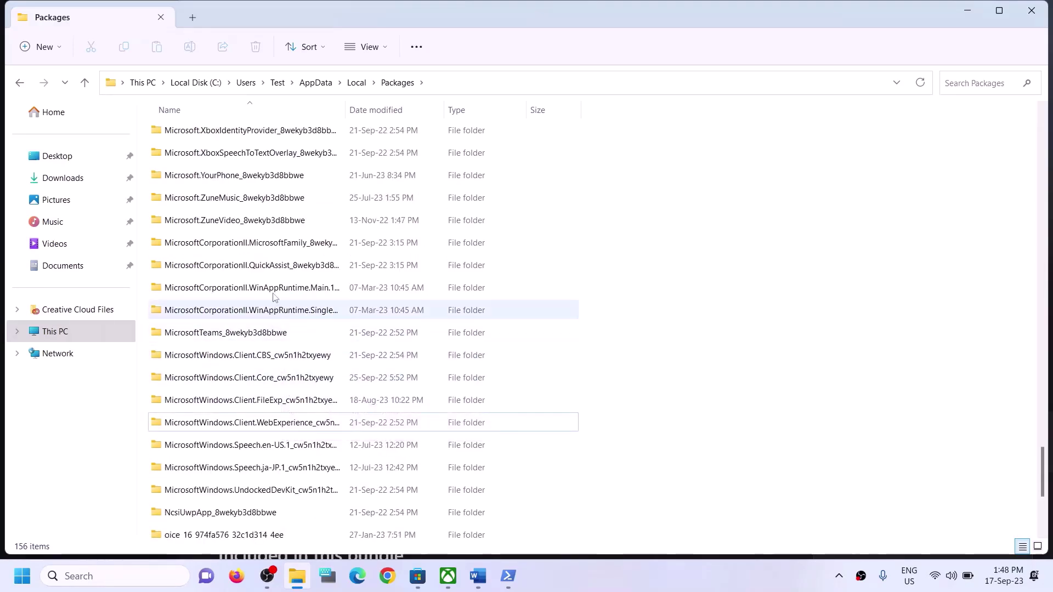
scroll(273, 285, "up", 1)
scroll(272, 283, "up", 4)
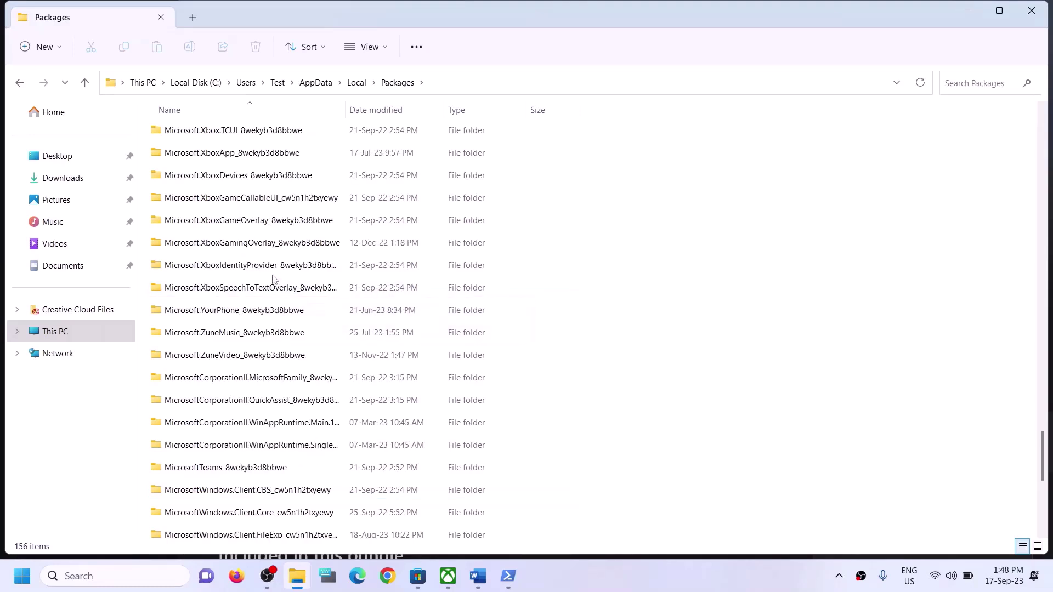
left_click(272, 288)
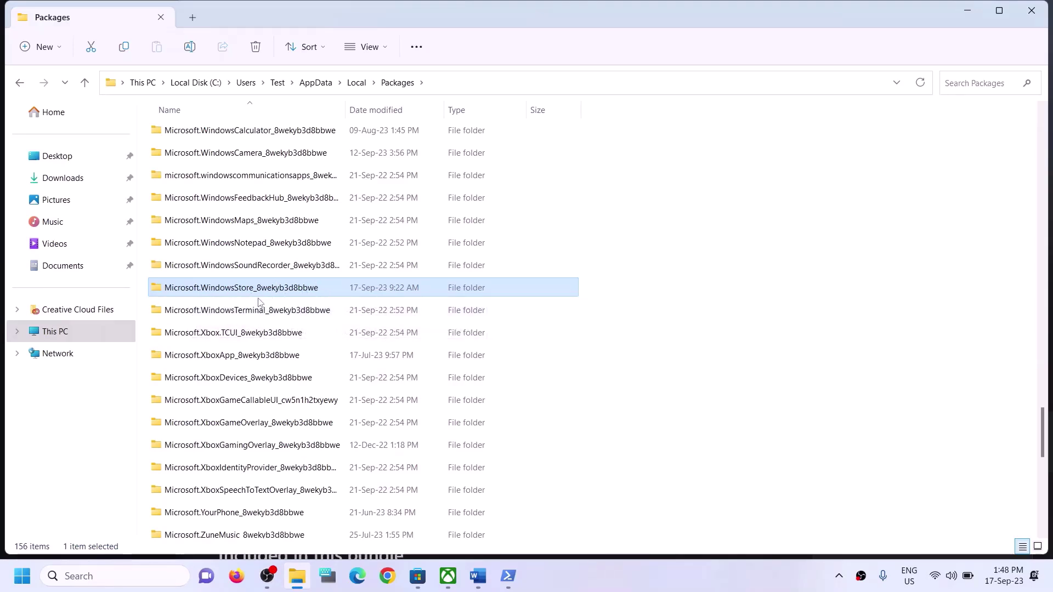
double_click(222, 288)
Delete the LocalCache folder inside the Microsoft.WindowsStore package folder.
left_click(212, 181)
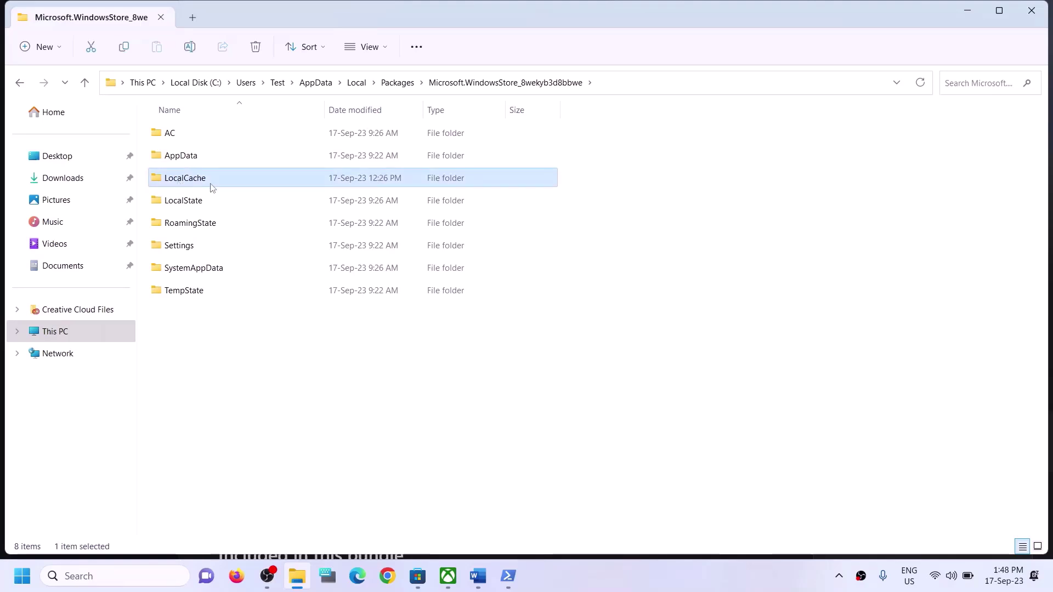
right_click(207, 181)
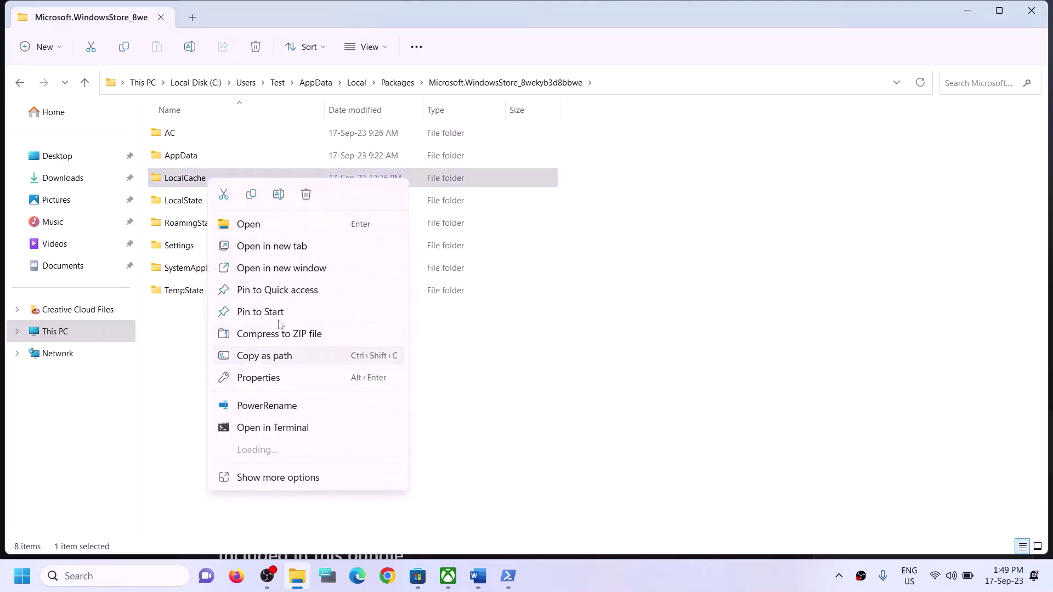
left_click(307, 197)
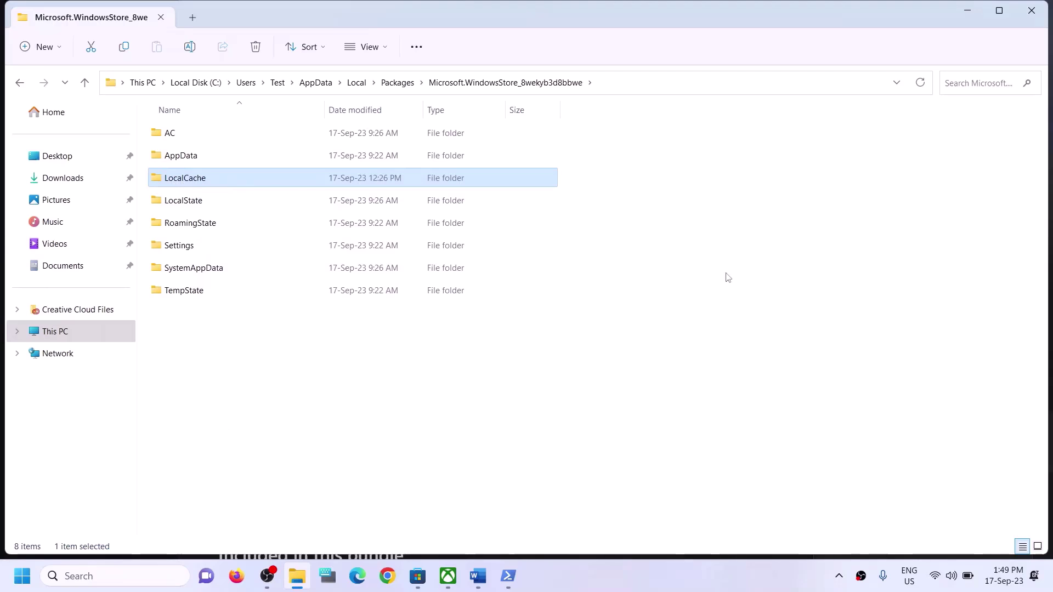
Close File Explorer and highlight the Step 5 'Repair/reset Xbox App/Store' heading in Word.
left_click(1025, 27)
scroll(220, 389, "down", 3)
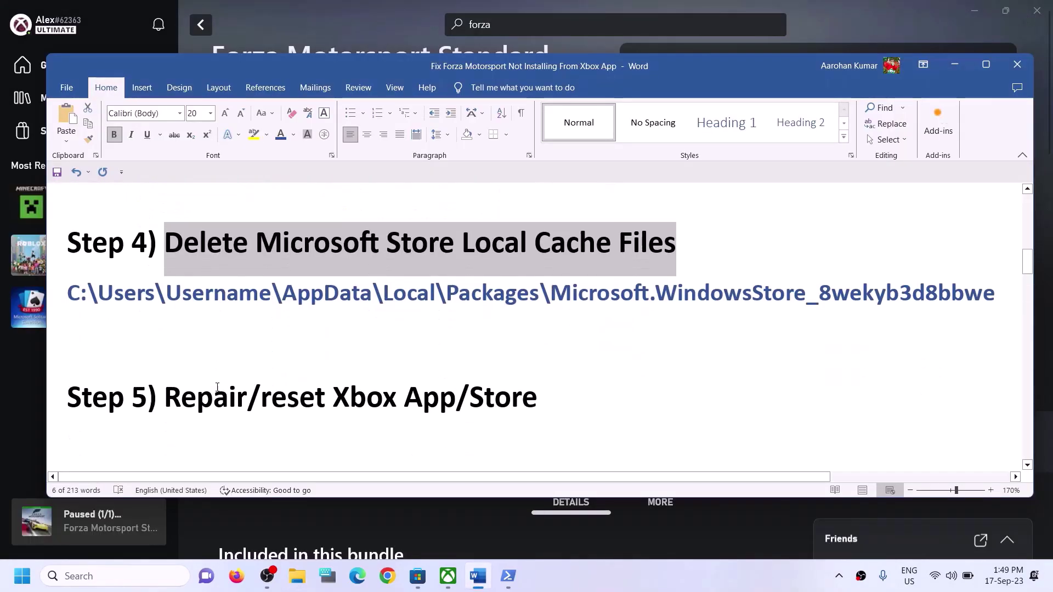
scroll(215, 379, "up", 1)
left_click(197, 395)
left_click_drag(461, 406, 487, 410)
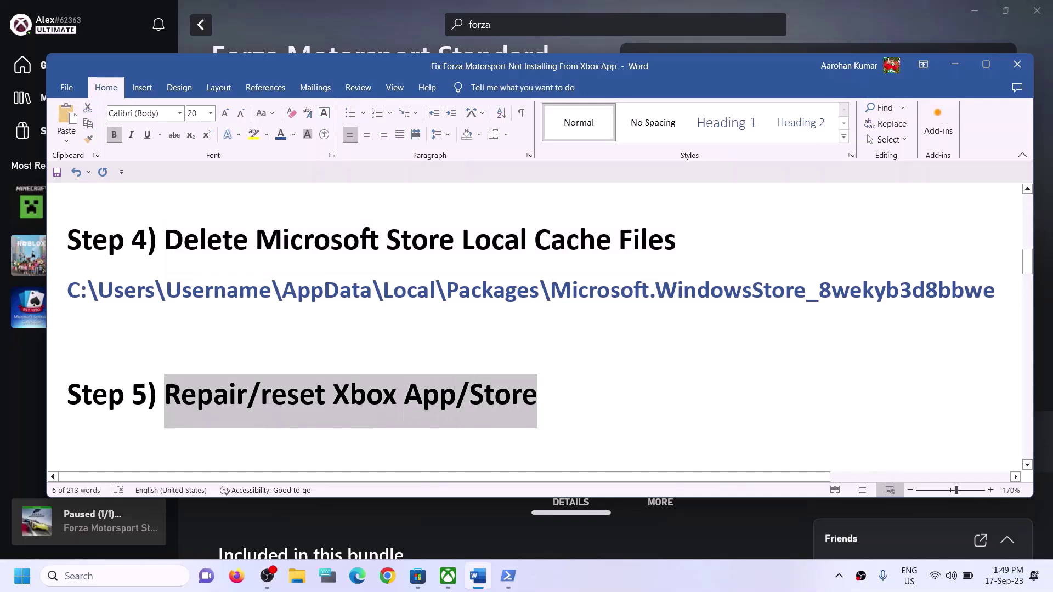
Search 'xbox' in Windows search and open the Xbox app's settings page.
left_click(146, 577)
type("xb")
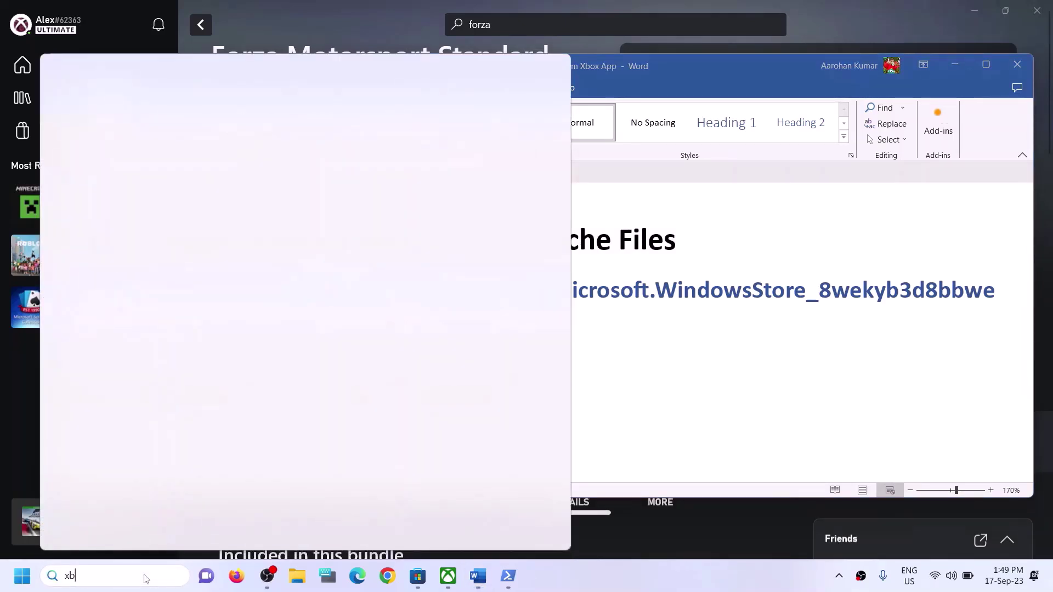
type("ox")
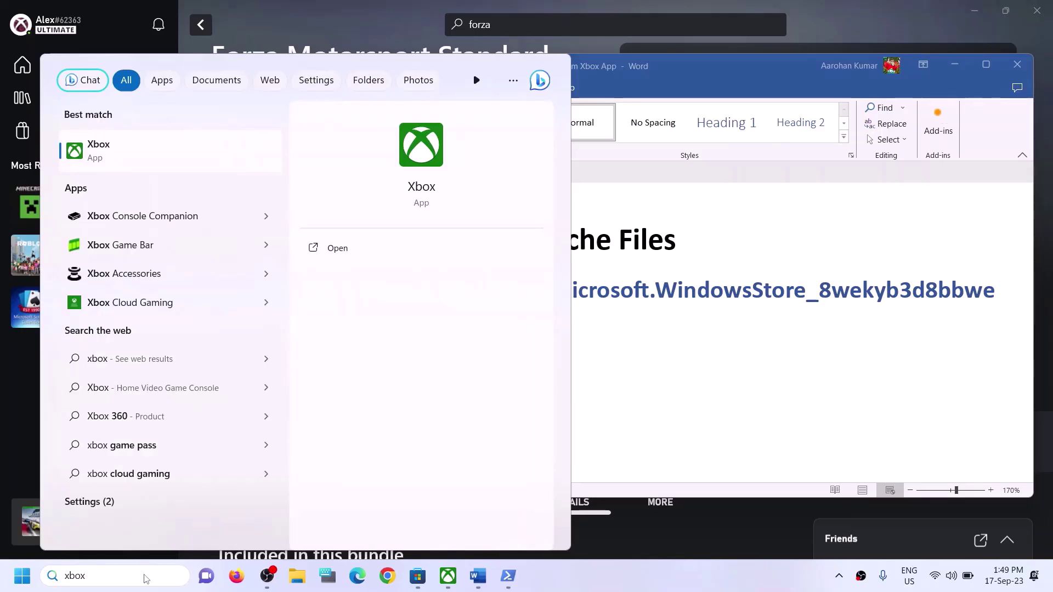
right_click(131, 154)
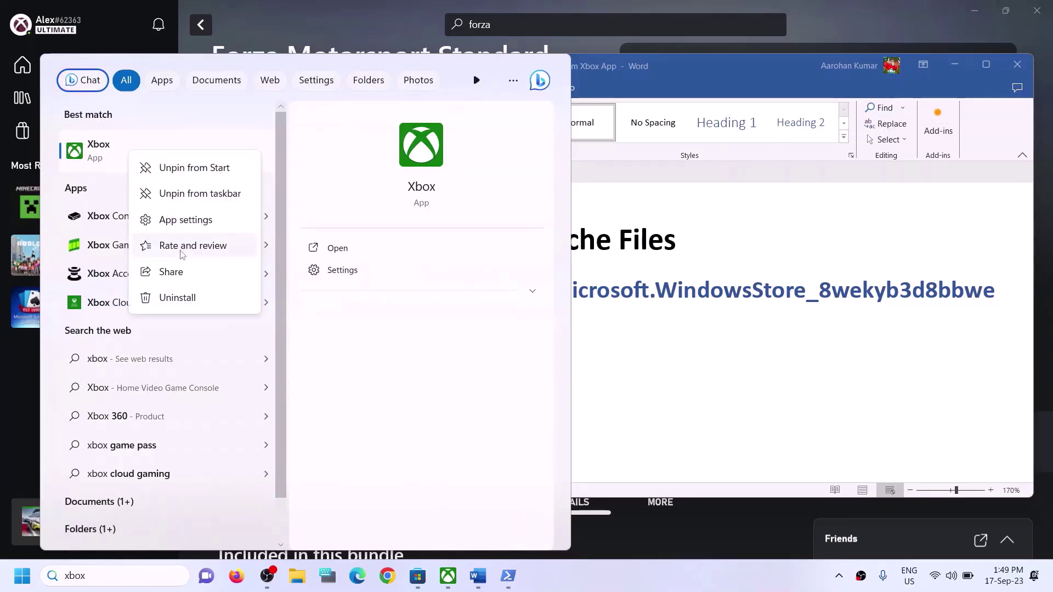
key("Escape")
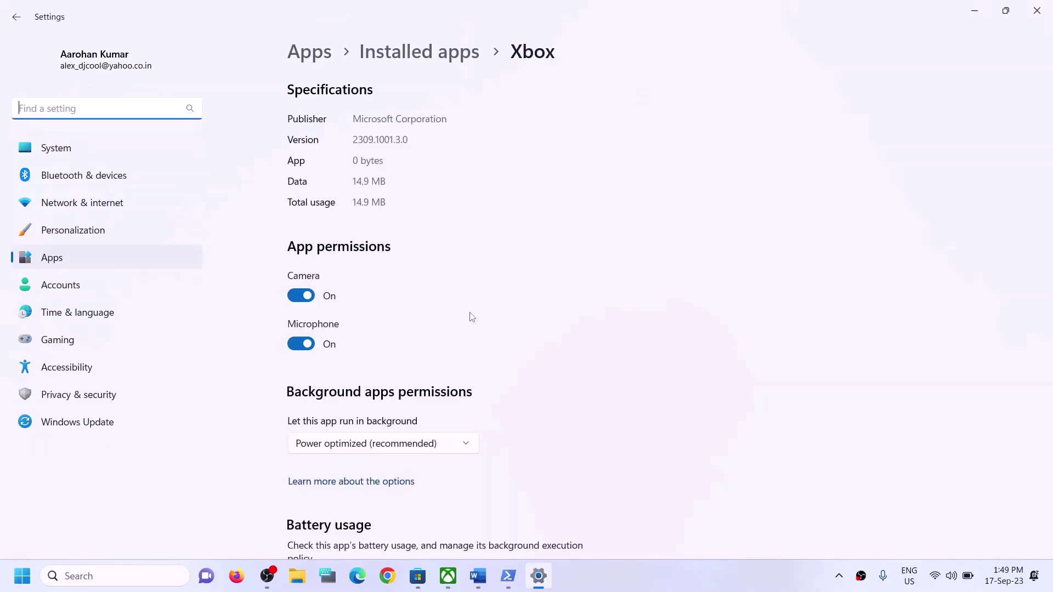
Repair the Xbox app, then reset it and confirm deleting its data.
scroll(546, 348, "down", 4)
scroll(495, 371, "down", 9)
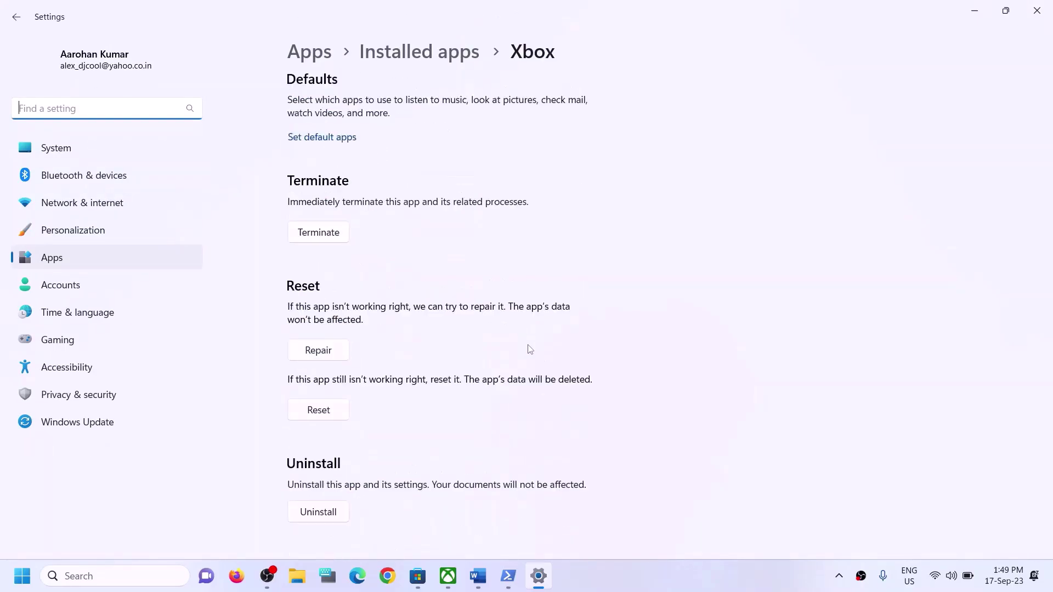
scroll(416, 279, "up", 3)
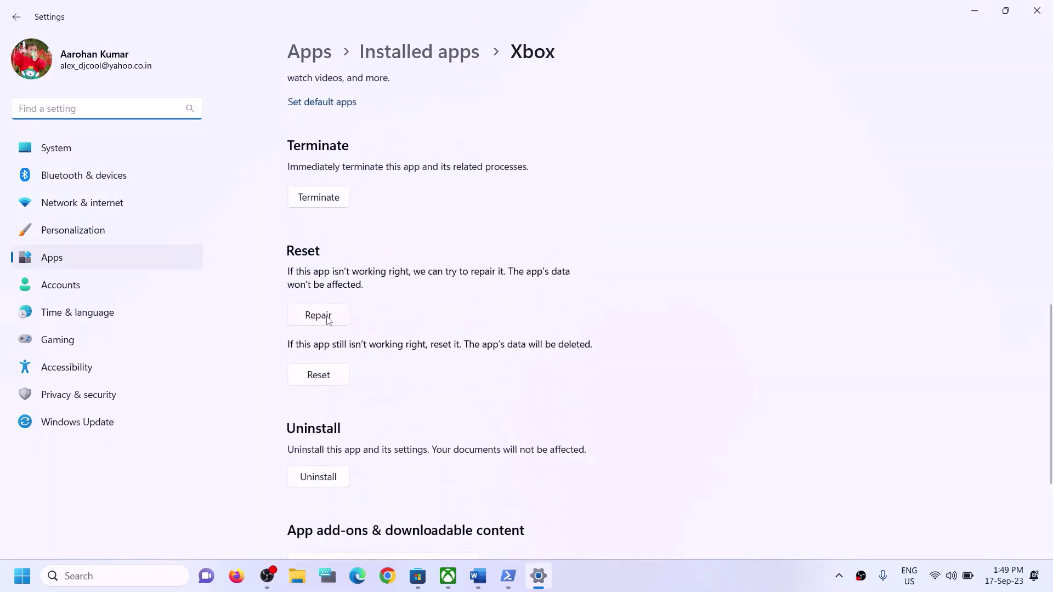
left_click(328, 321)
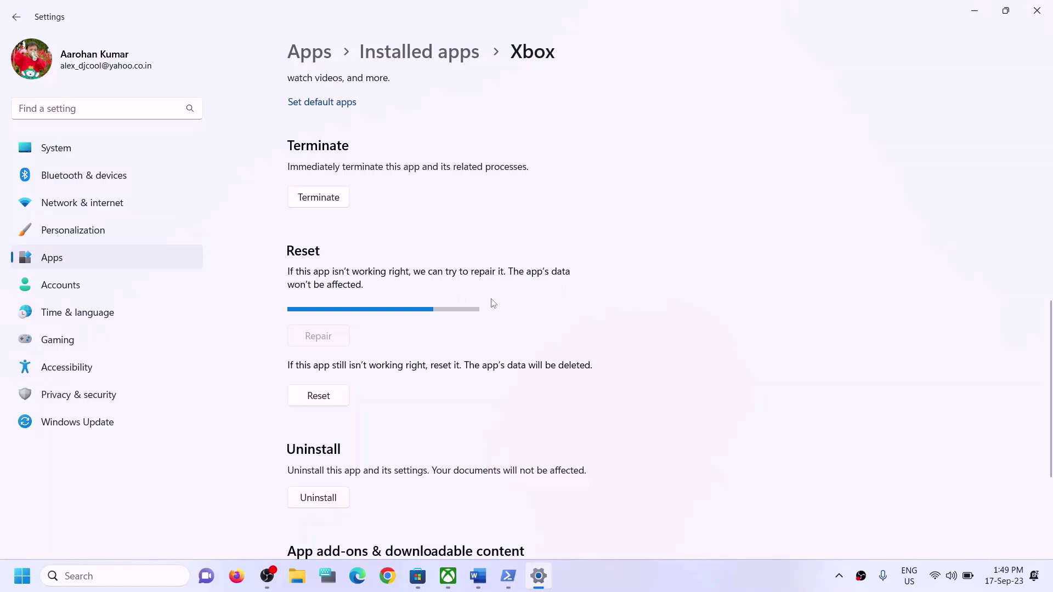
left_click(324, 384)
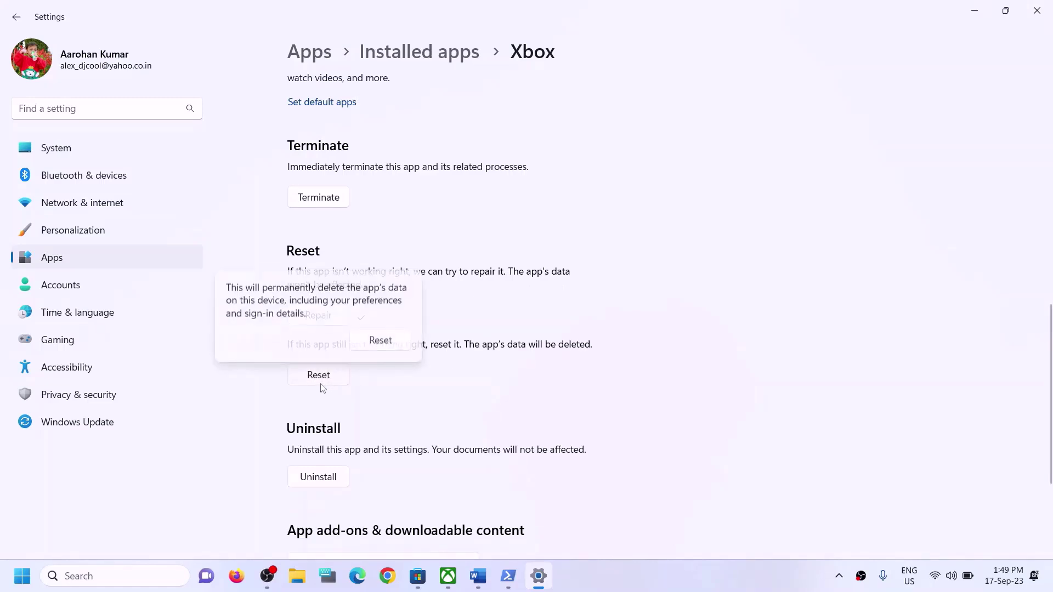
left_click(380, 337)
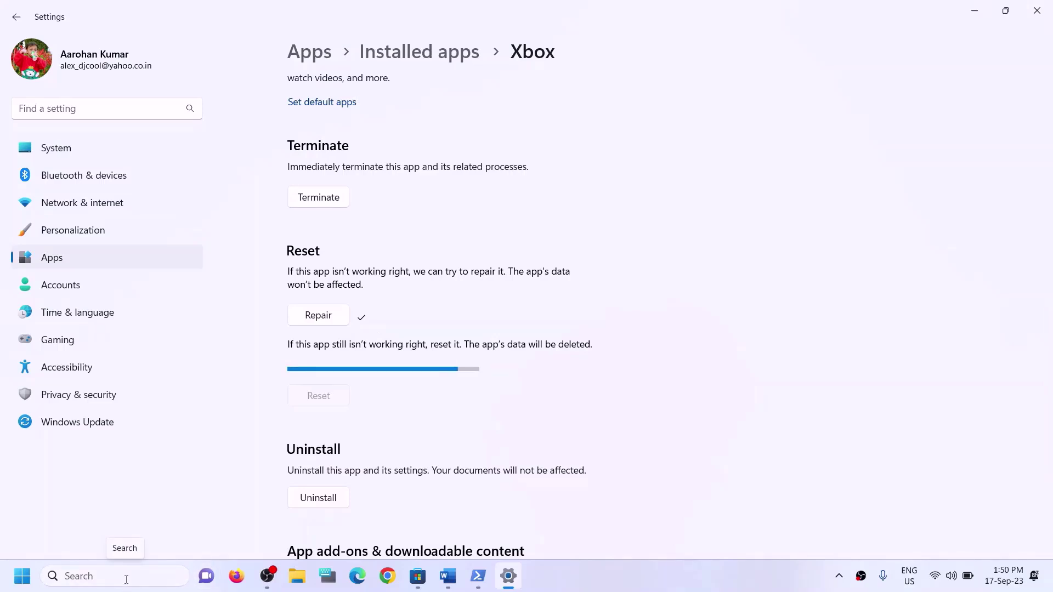
Search 'store' and open the Microsoft Store app's settings page.
left_click(126, 576)
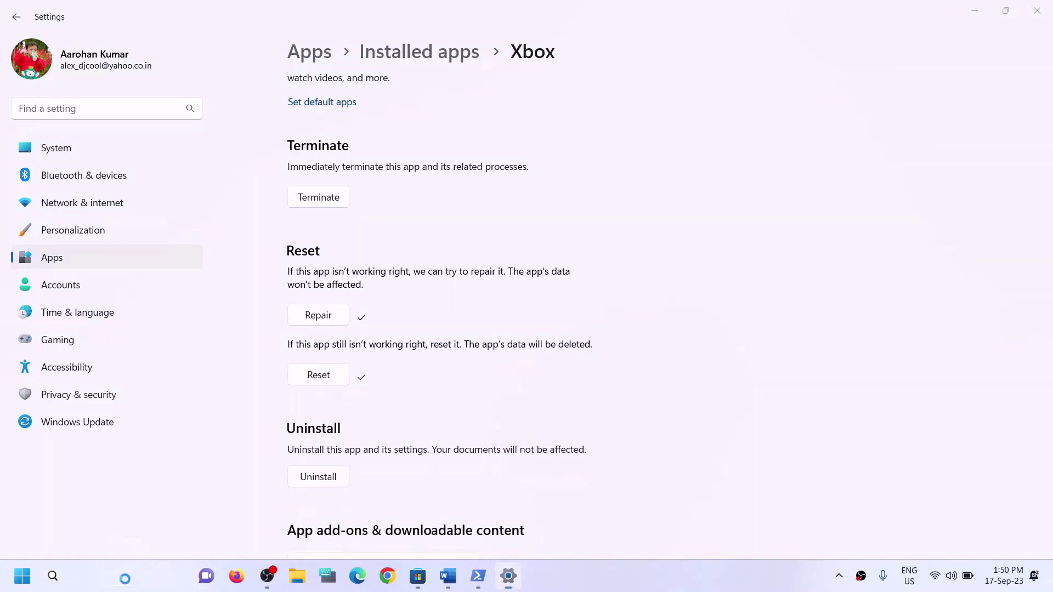
type("store")
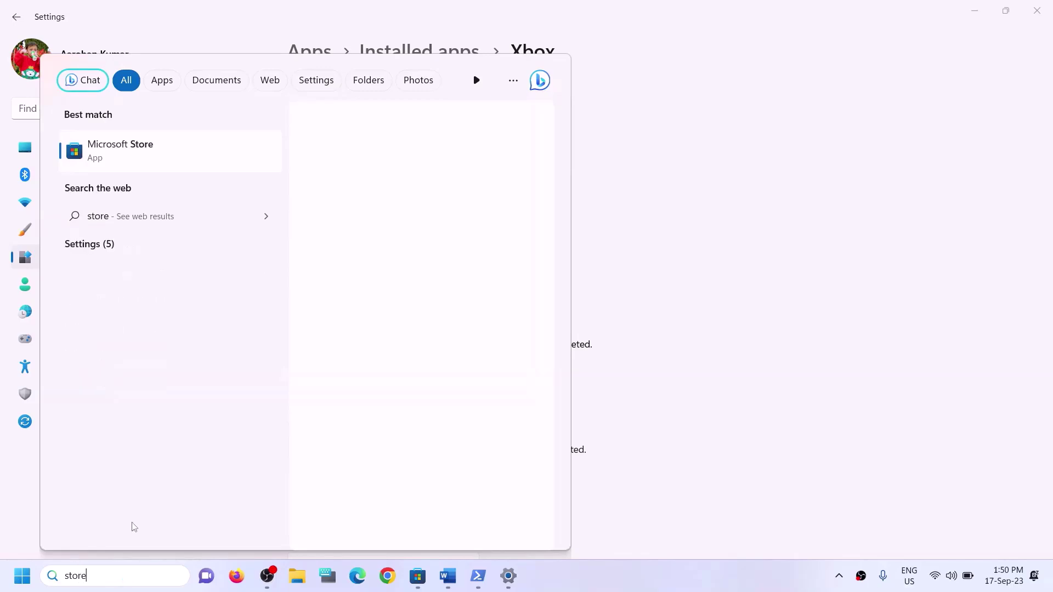
right_click(163, 169)
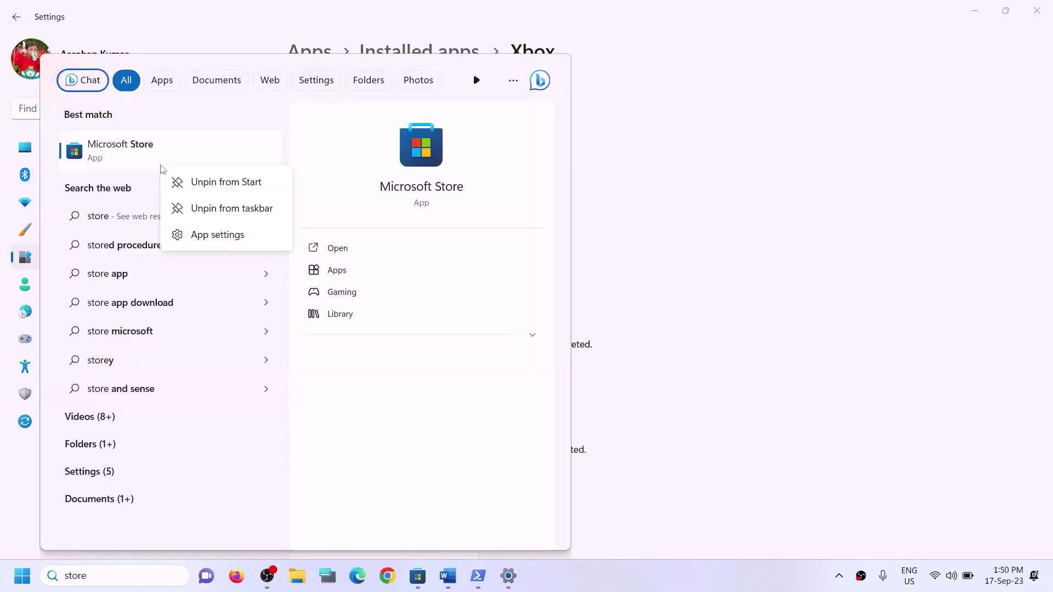
left_click(197, 232)
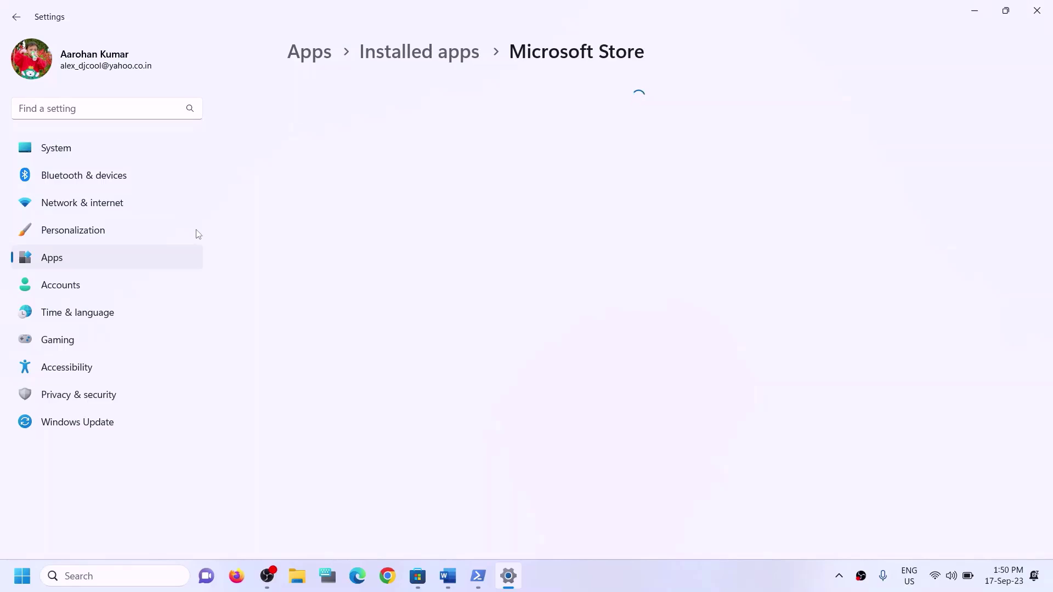
Repair the Microsoft Store app, then reset it and confirm the reset.
scroll(461, 409, "down", 10)
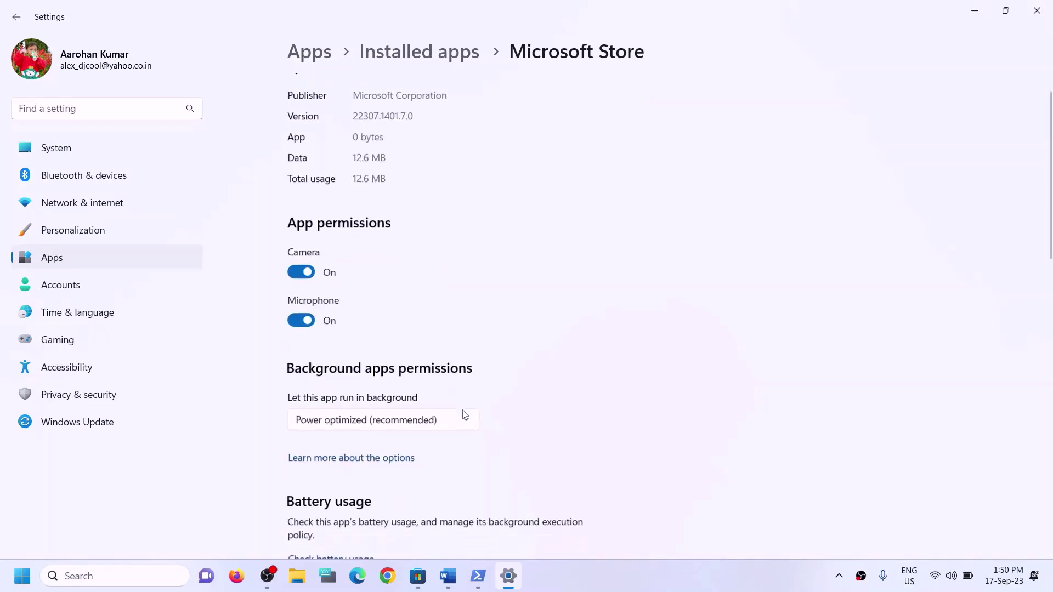
left_click(319, 330)
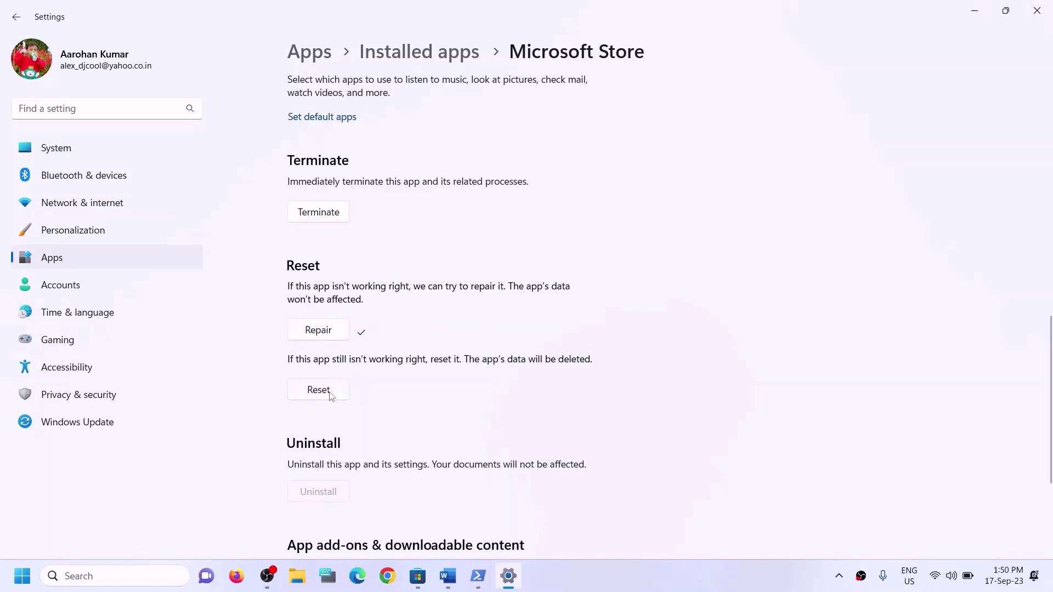
left_click(331, 395)
left_click(396, 355)
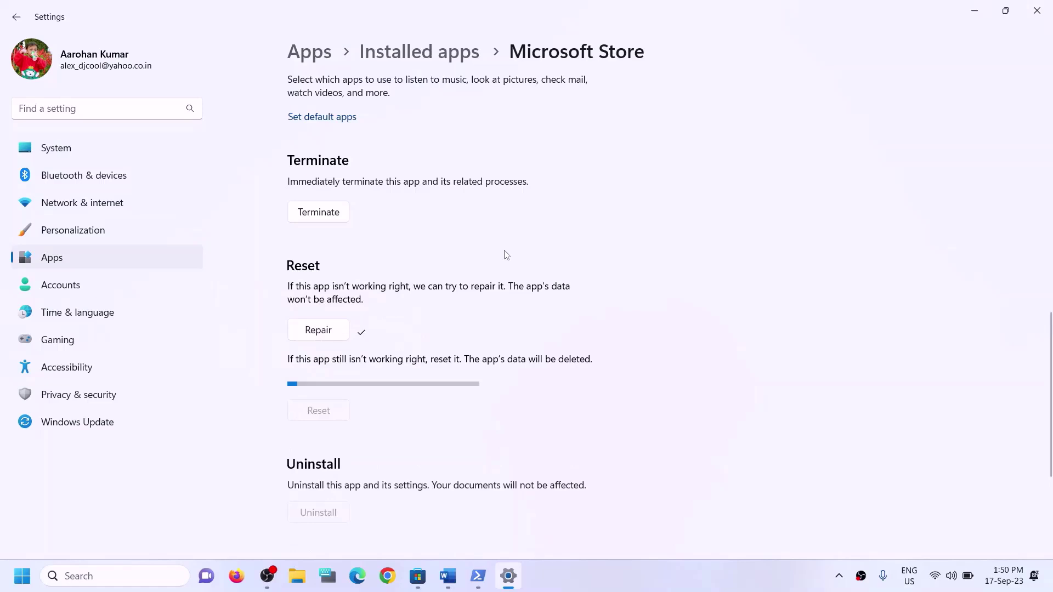
Return to the Word guide and highlight the Step 5 and Step 6 headings.
left_click(456, 579)
left_click_drag(164, 400, 537, 400)
scroll(328, 378, "down", 2)
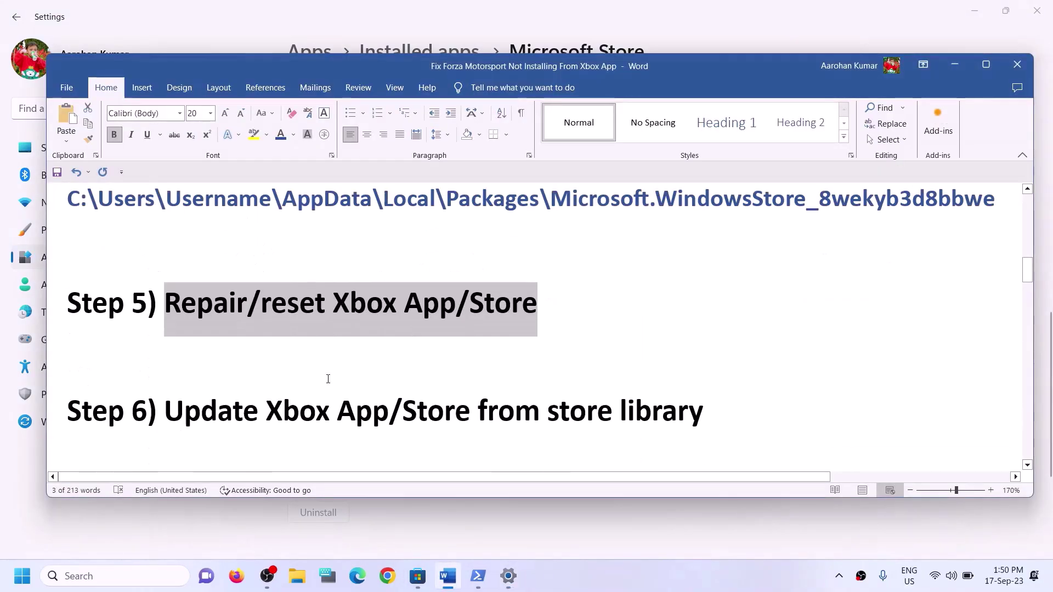
left_click_drag(165, 391, 703, 397)
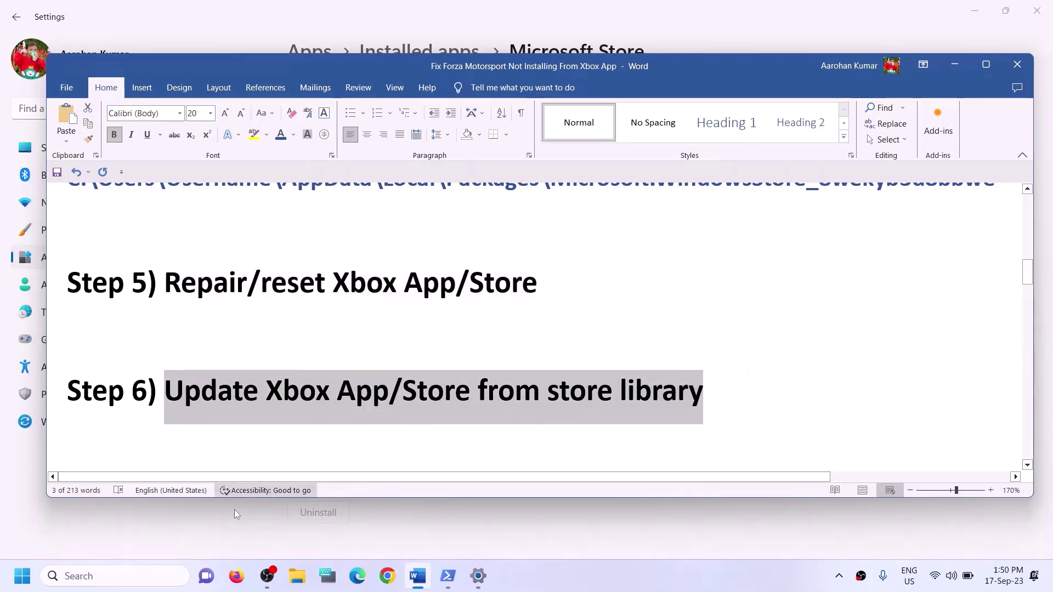
Search 'store' in the Windows taskbar search box.
left_click(126, 574)
type("sto")
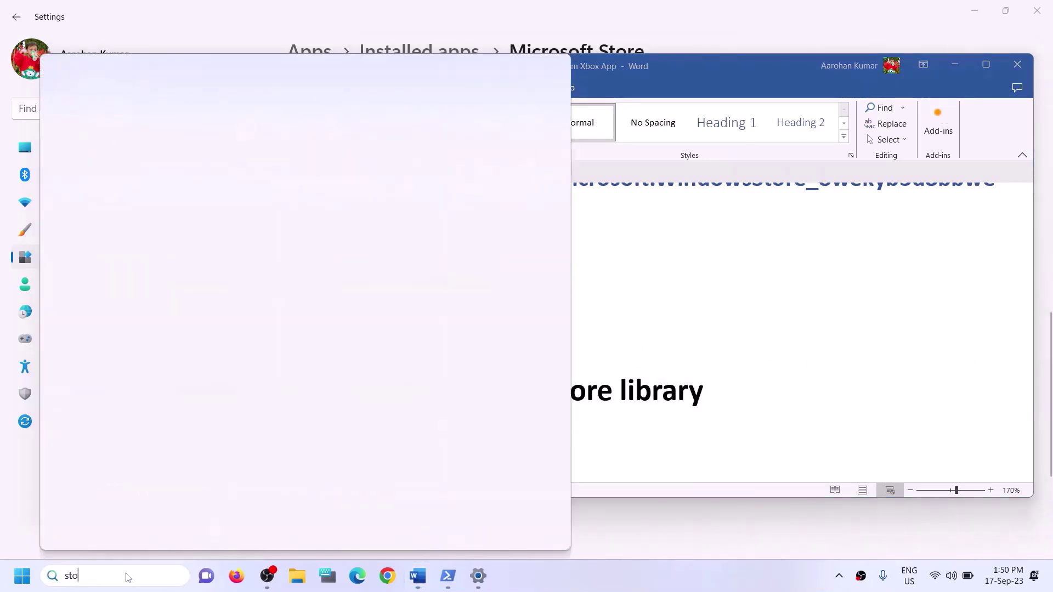
type("re")
key("ctrl+Tab")
key("ctrl+Tab")
key("ctrl+Tab")
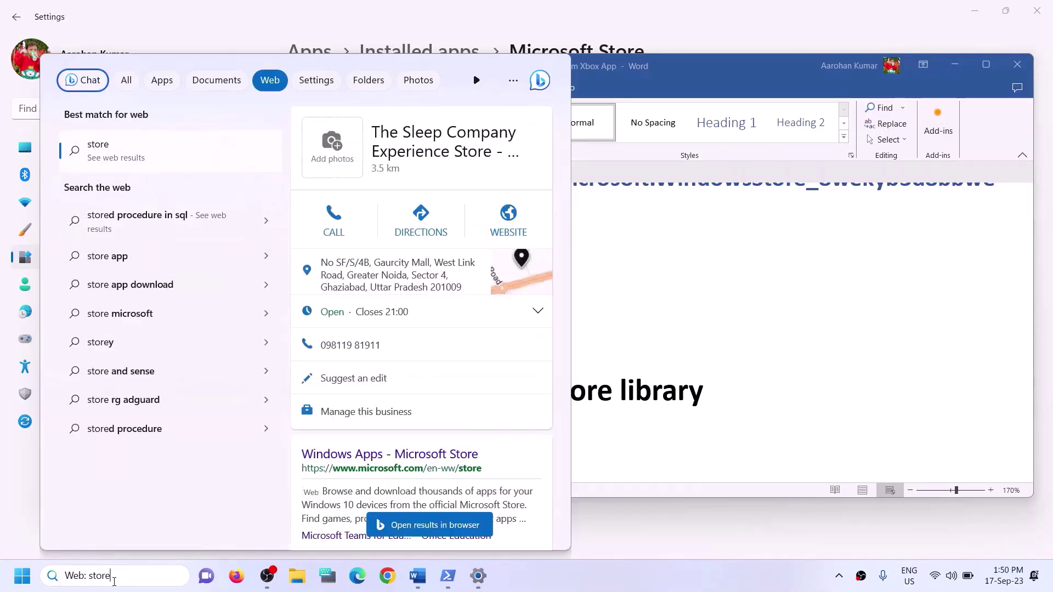
key("ctrl+a")
type("sto")
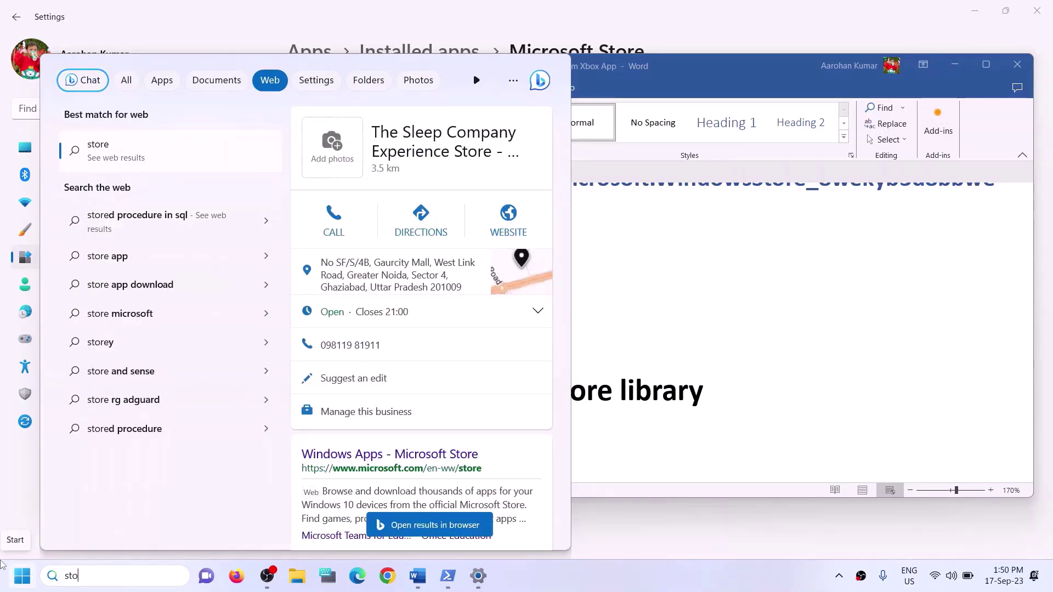
type("re")
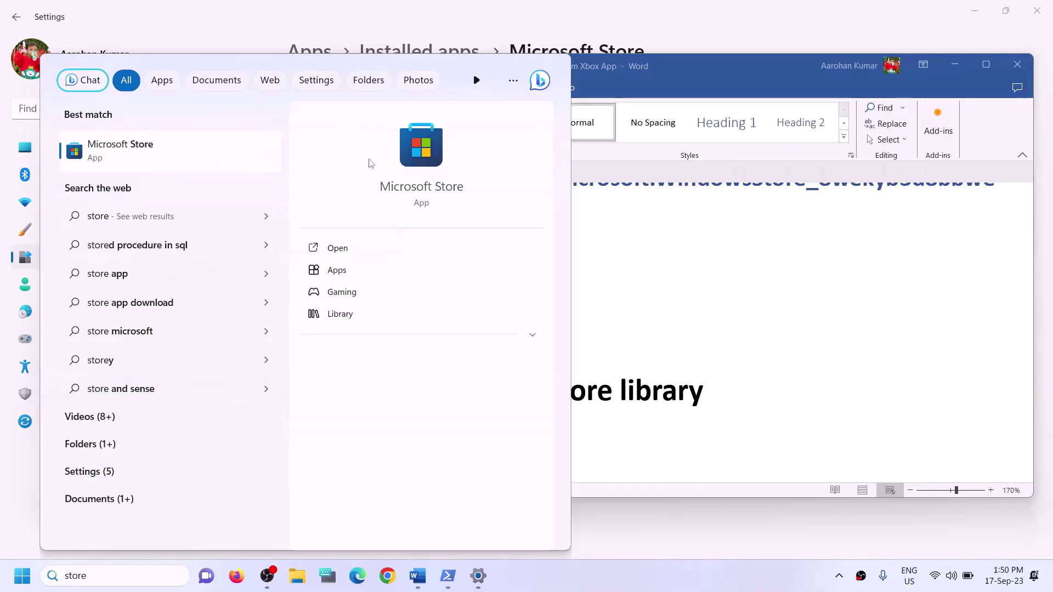
Launch Microsoft Store maximised and view its Library with the paused Forza Motorsport download.
left_click(404, 167)
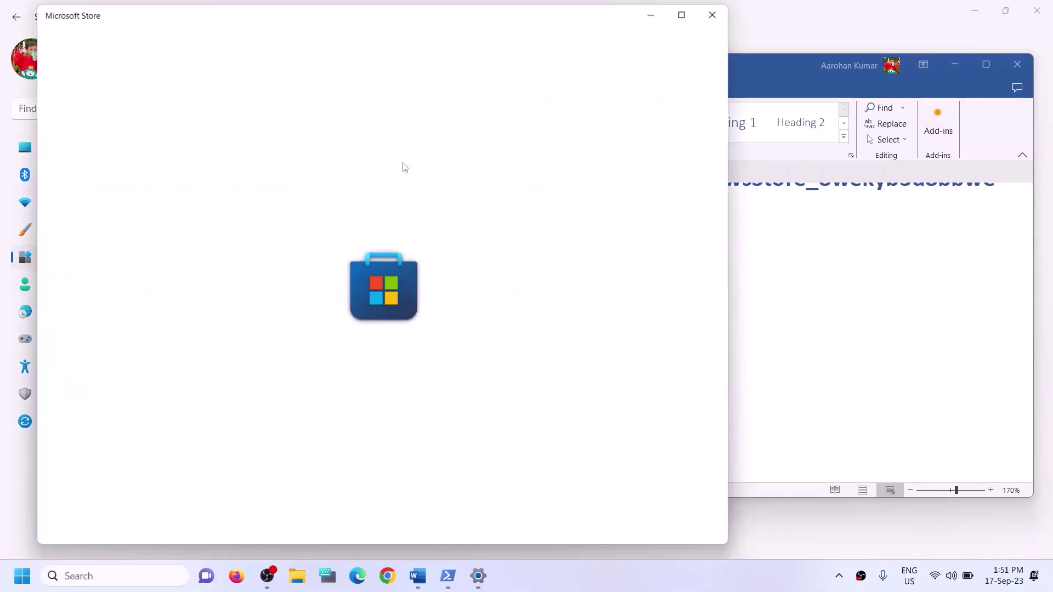
left_click(688, 11)
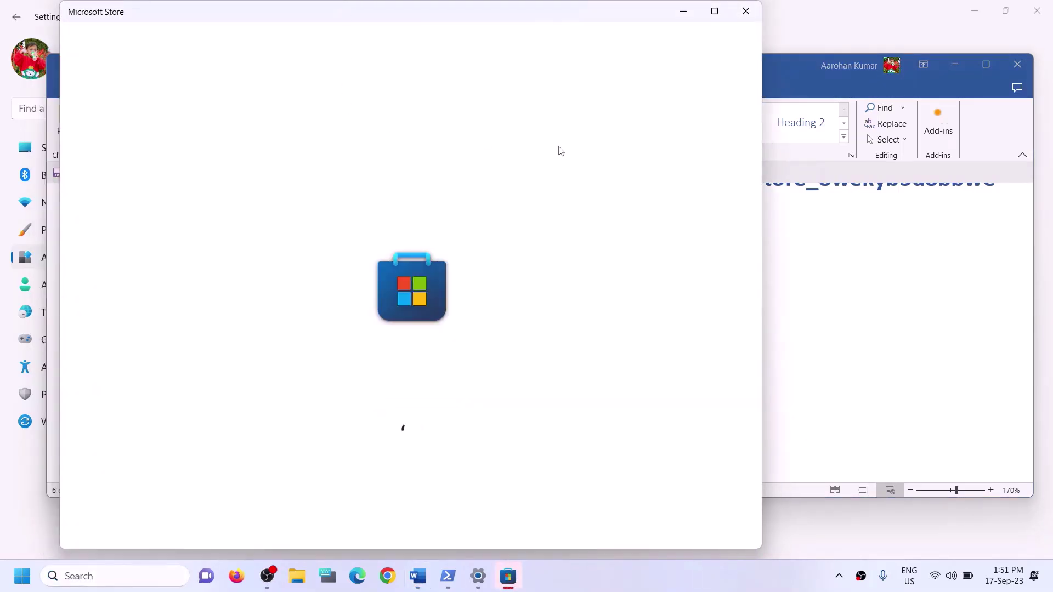
left_click(715, 11)
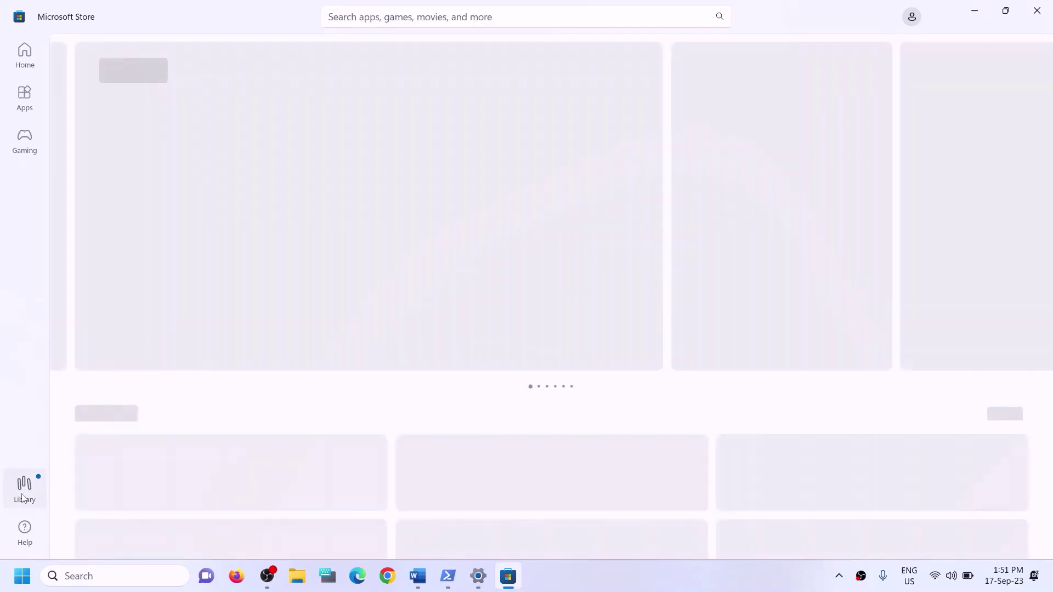
left_click(23, 498)
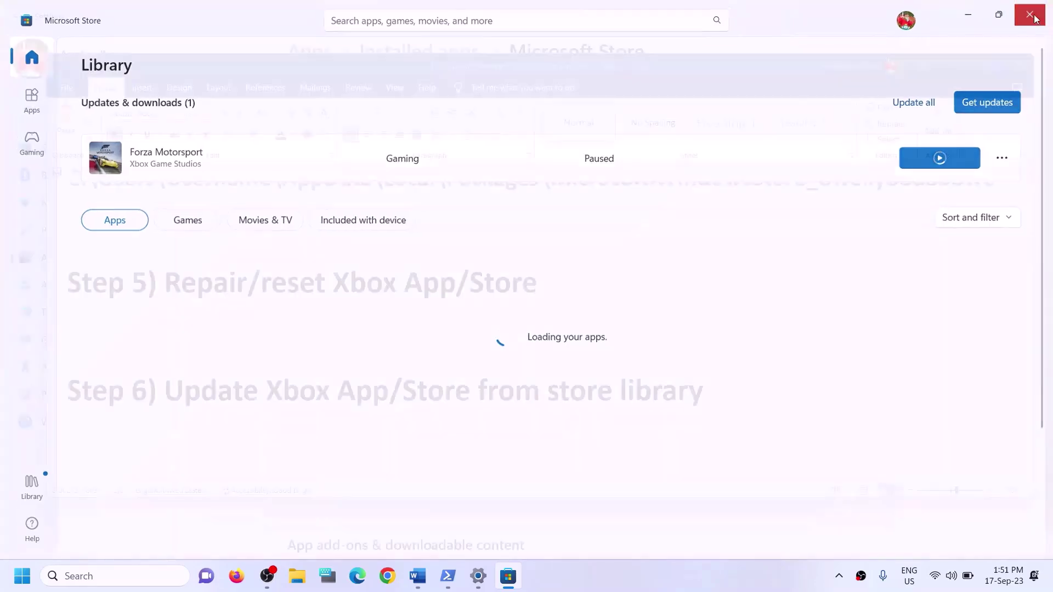
Mark the Step 7 items in Word and follow the xbox-identity-provider link.
scroll(382, 371, "down", 1)
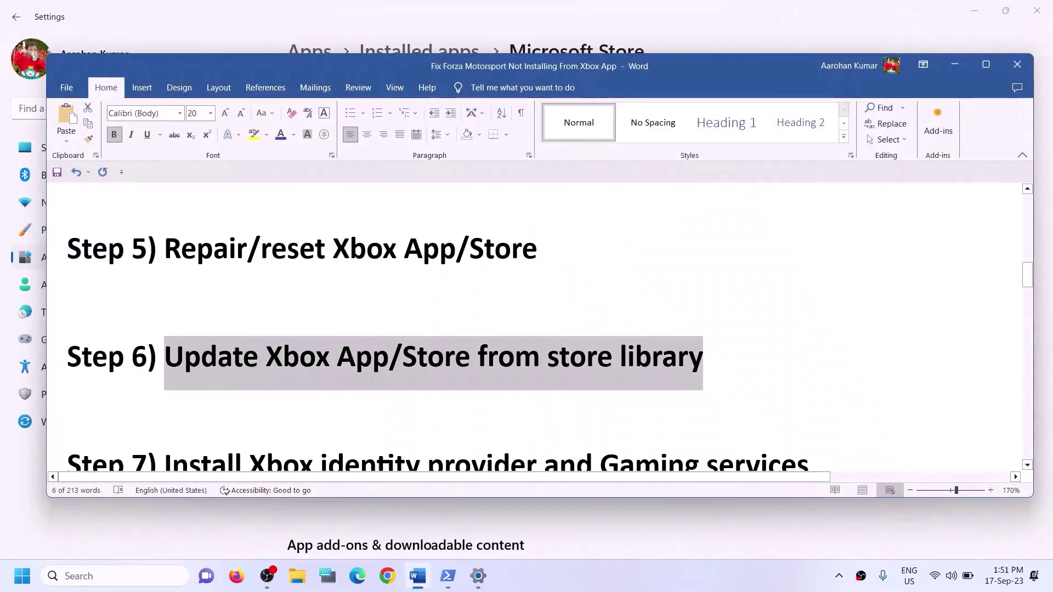
scroll(372, 379, "down", 2)
scroll(372, 378, "up", 1)
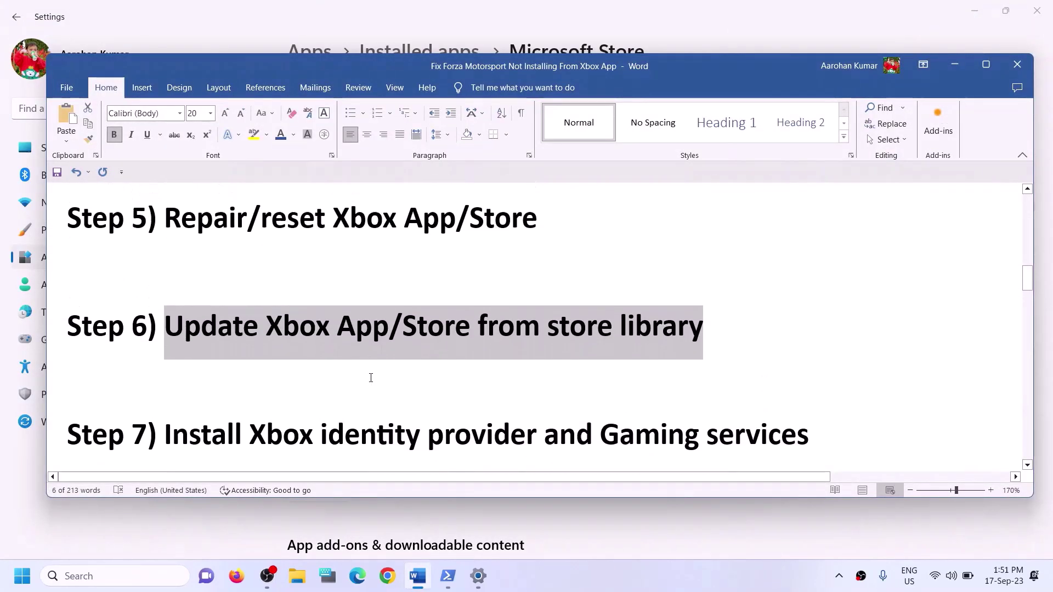
scroll(351, 368, "down", 3)
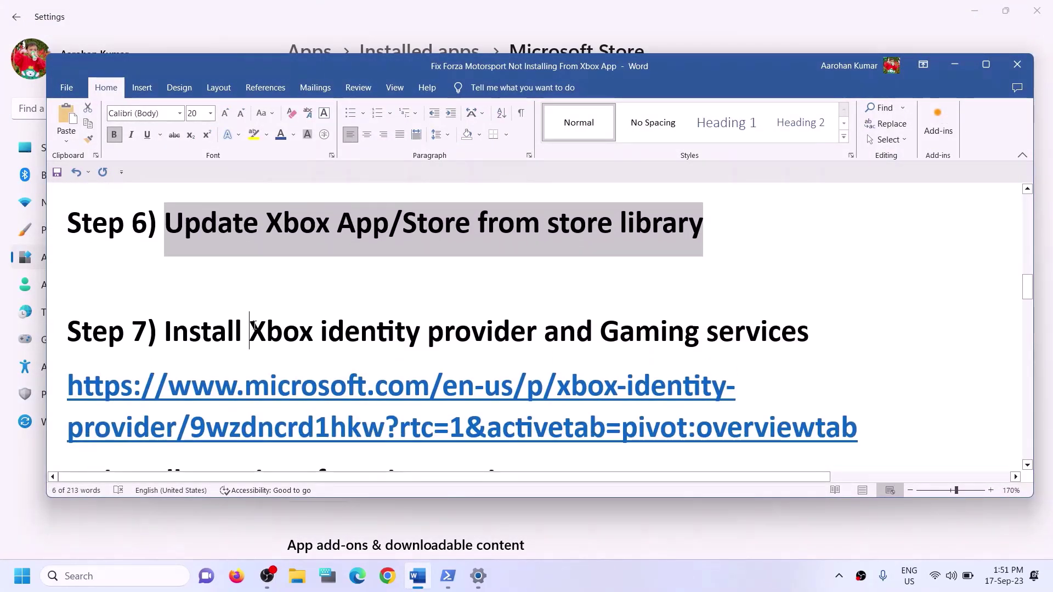
left_click_drag(247, 325, 807, 332)
scroll(686, 351, "down", 1)
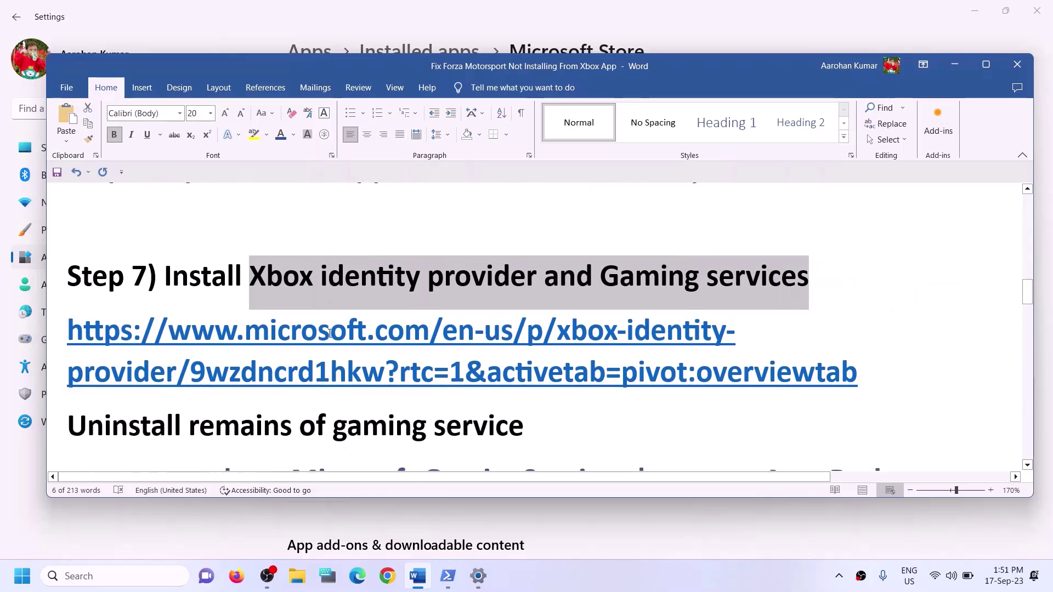
triple_click(874, 374)
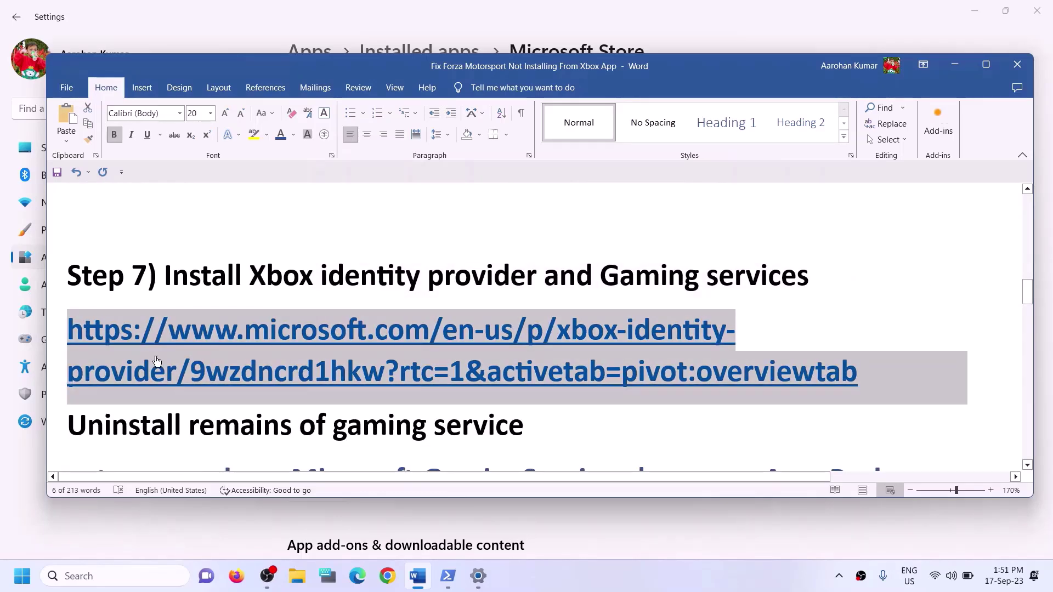
left_click(408, 395)
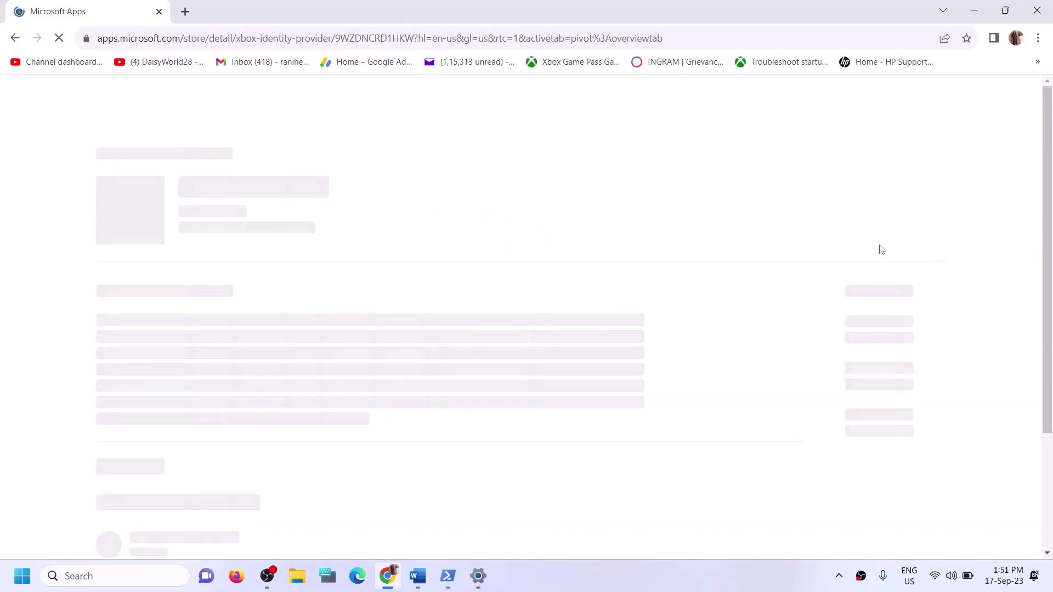
Open the Xbox Identity Provider listing in the Microsoft Store app from the web page.
left_click_drag(216, 198, 337, 208)
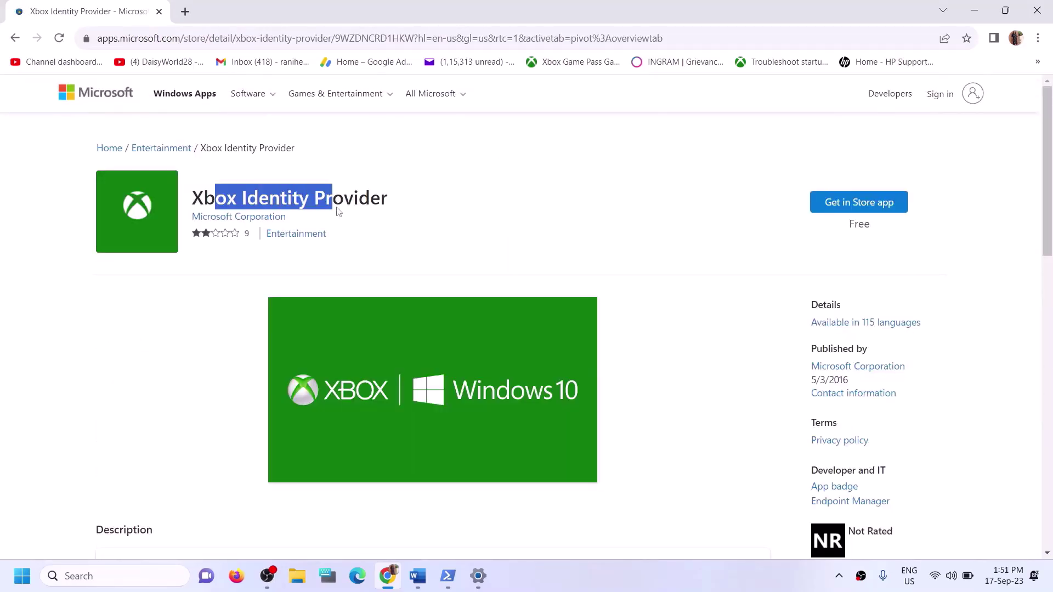
left_click(839, 202)
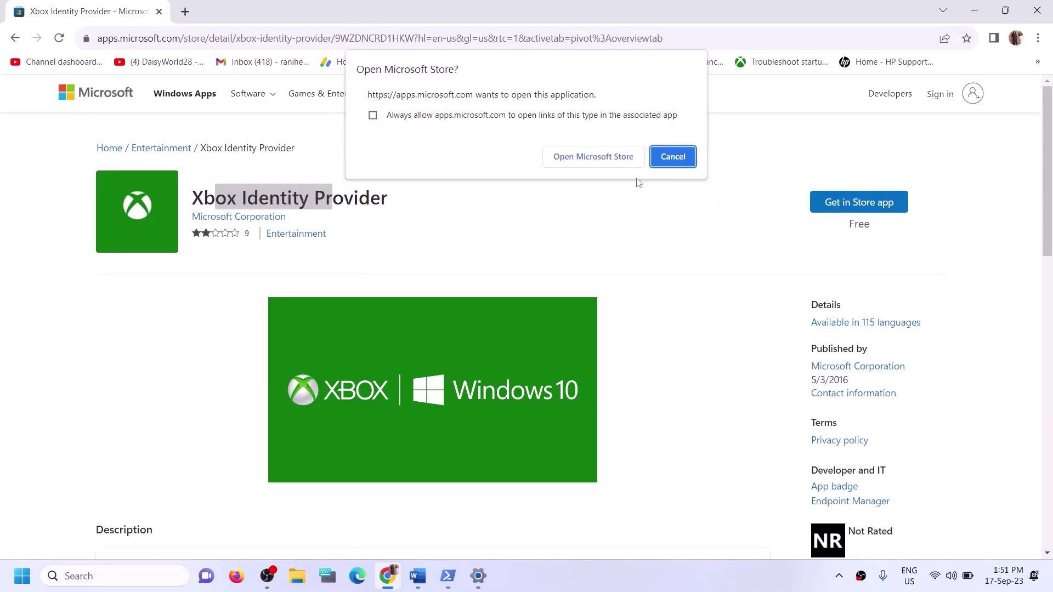
left_click(575, 162)
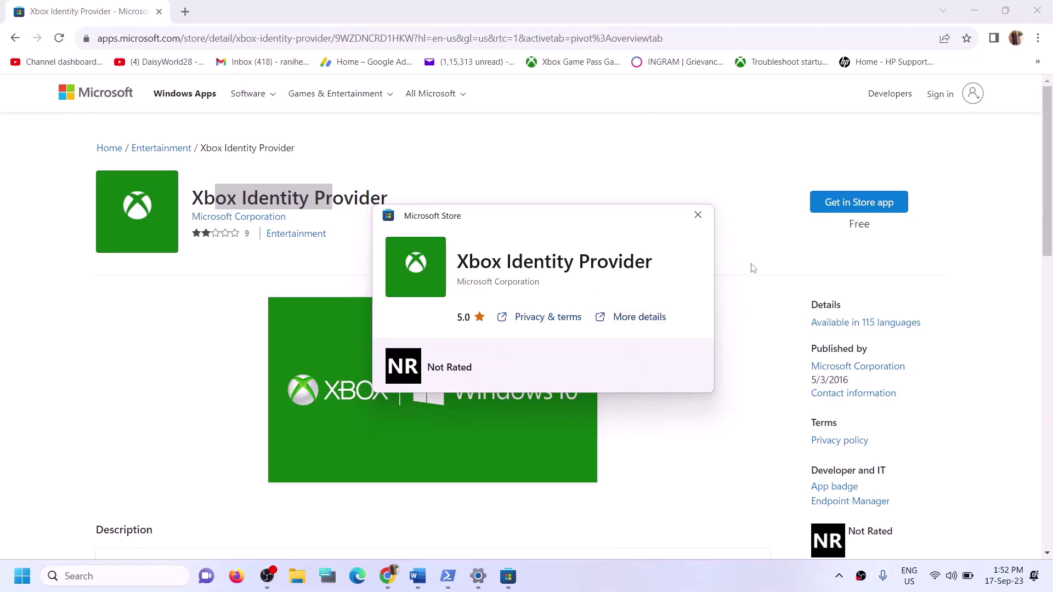
Close the Store window and copy the Gaming Services get-appxpackage removal command from Word.
left_click(698, 215)
left_click(419, 577)
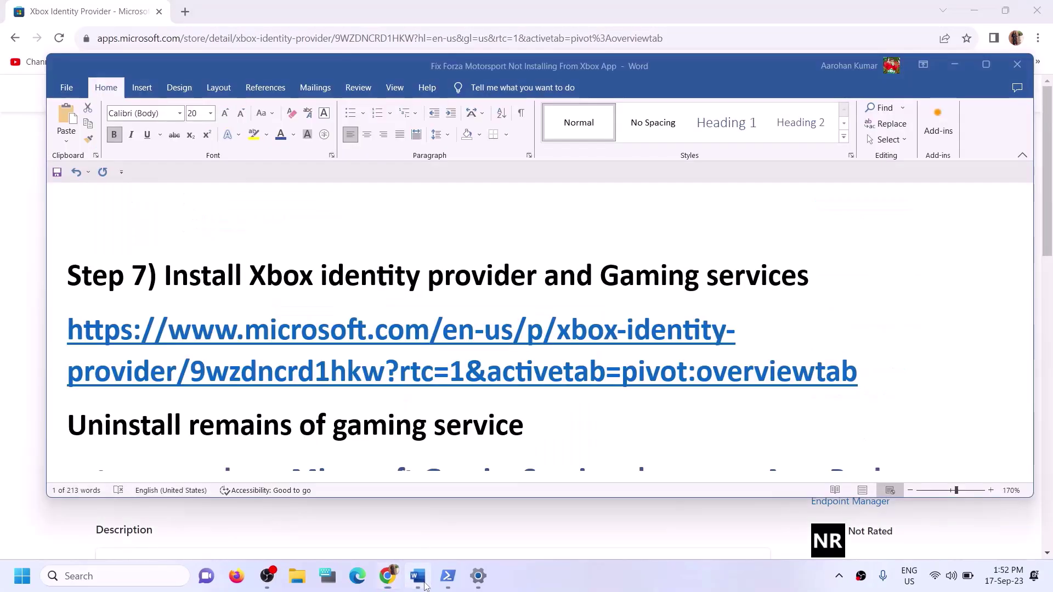
scroll(406, 442, "down", 3)
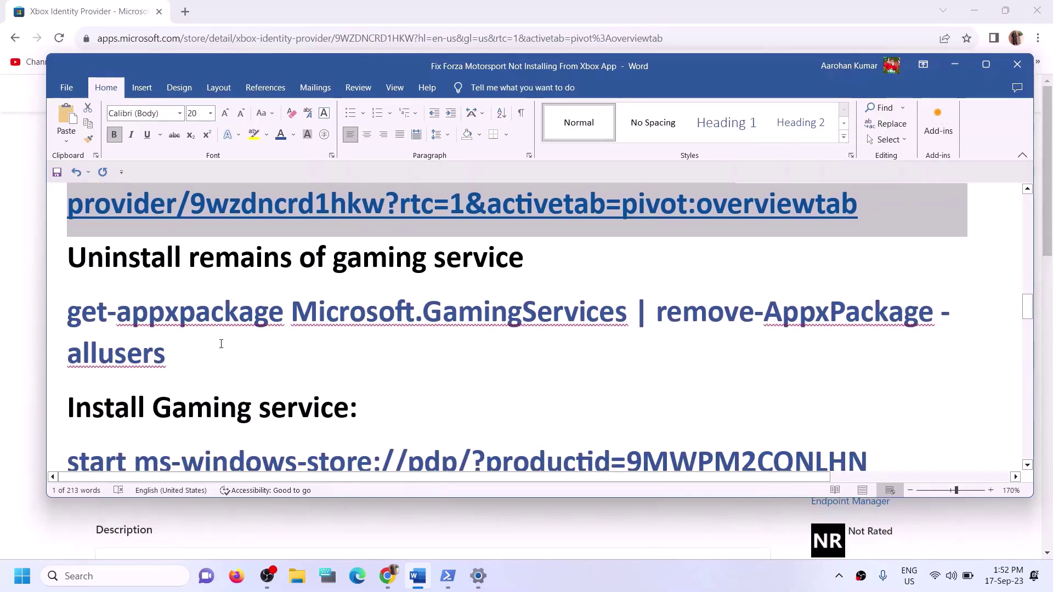
triple_click(90, 338)
right_click(90, 338)
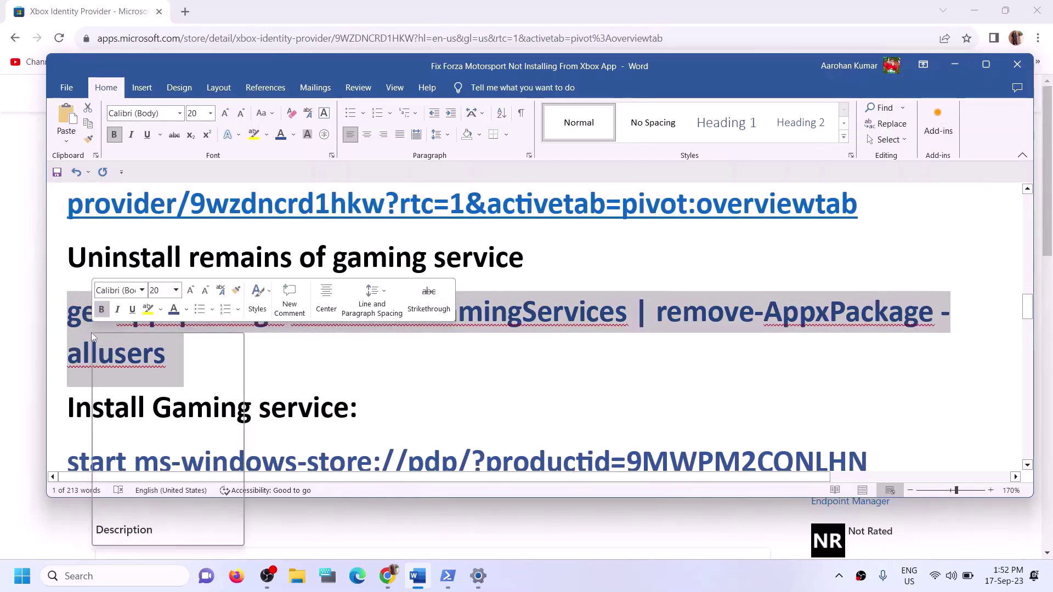
left_click(124, 379)
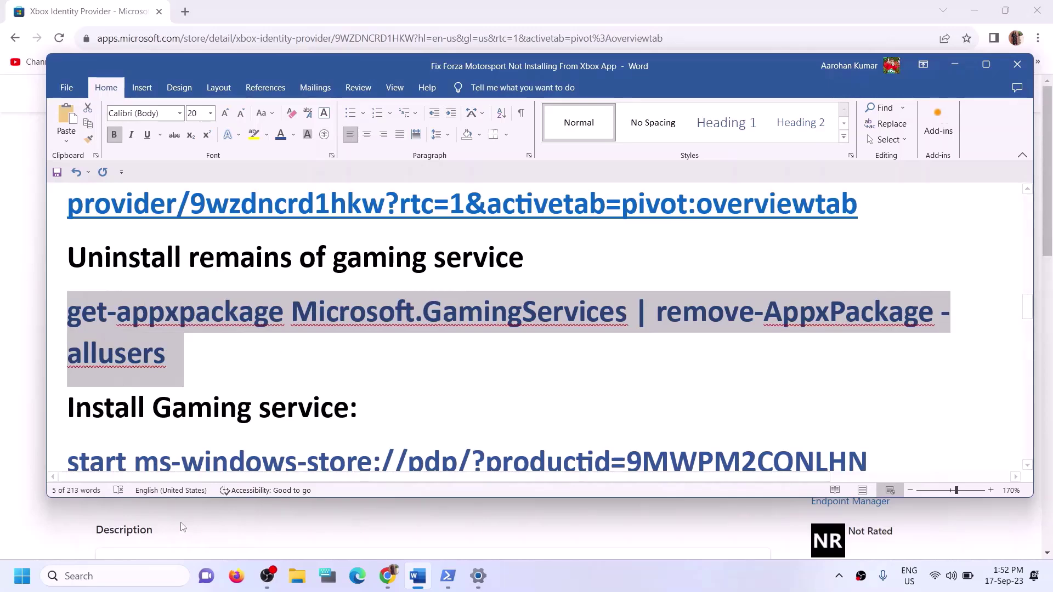
Search 'powershell' and run Windows PowerShell as administrator.
left_click(146, 574)
type("po")
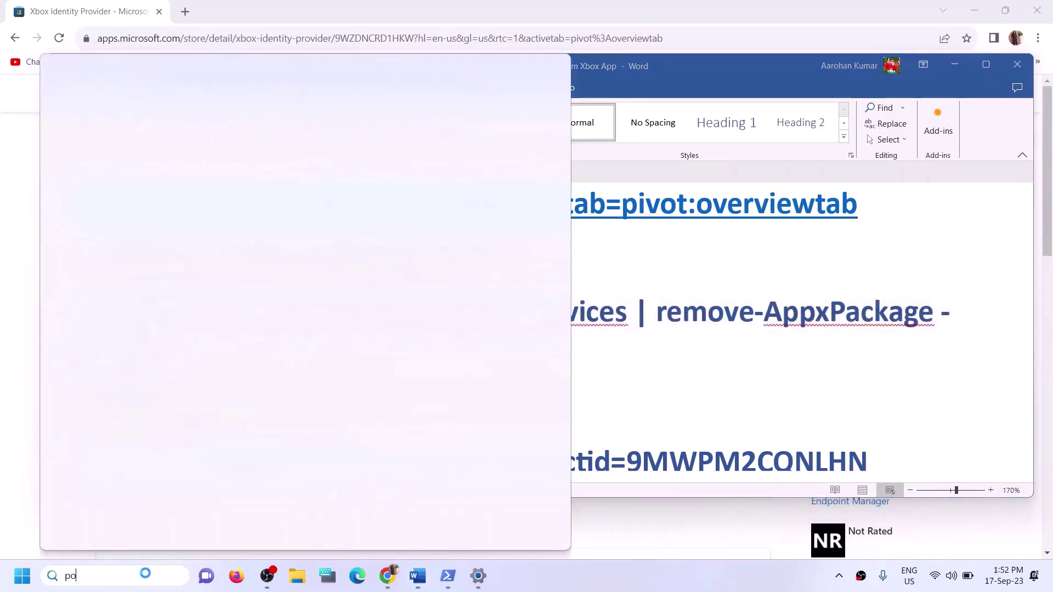
type("wershell")
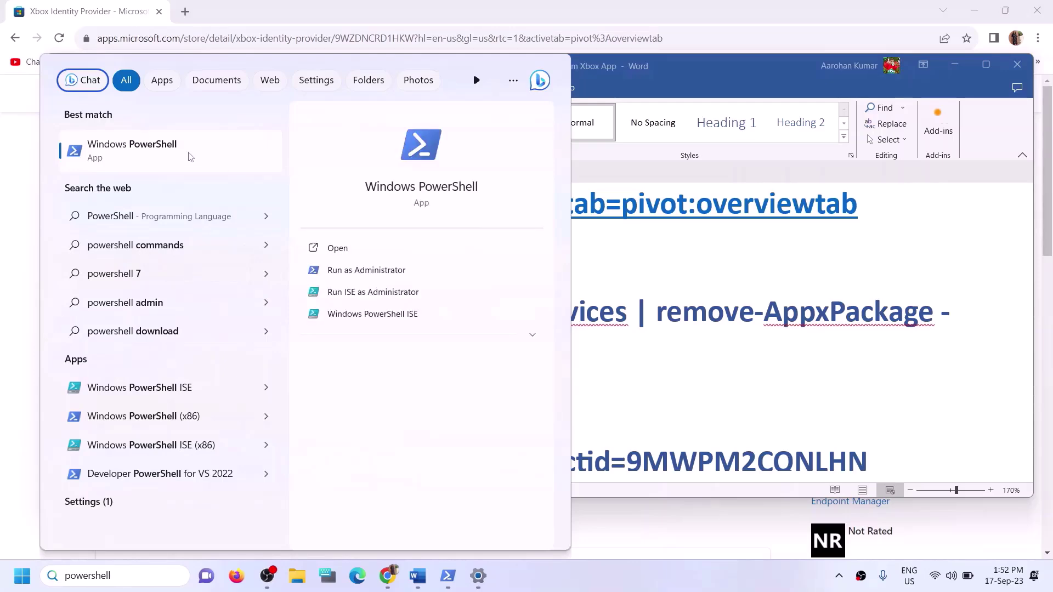
right_click(191, 156)
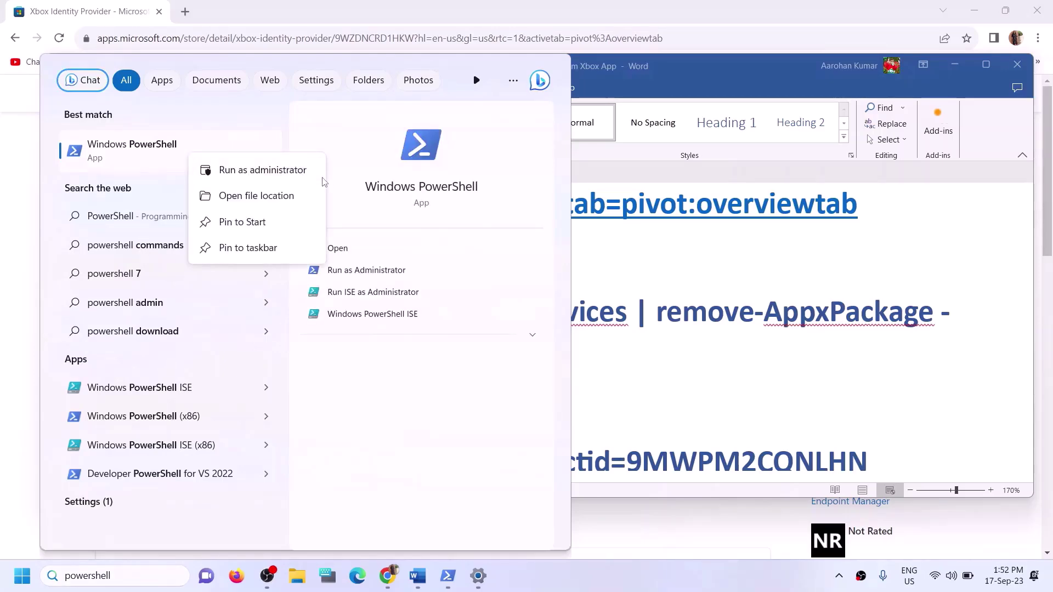
left_click(265, 171)
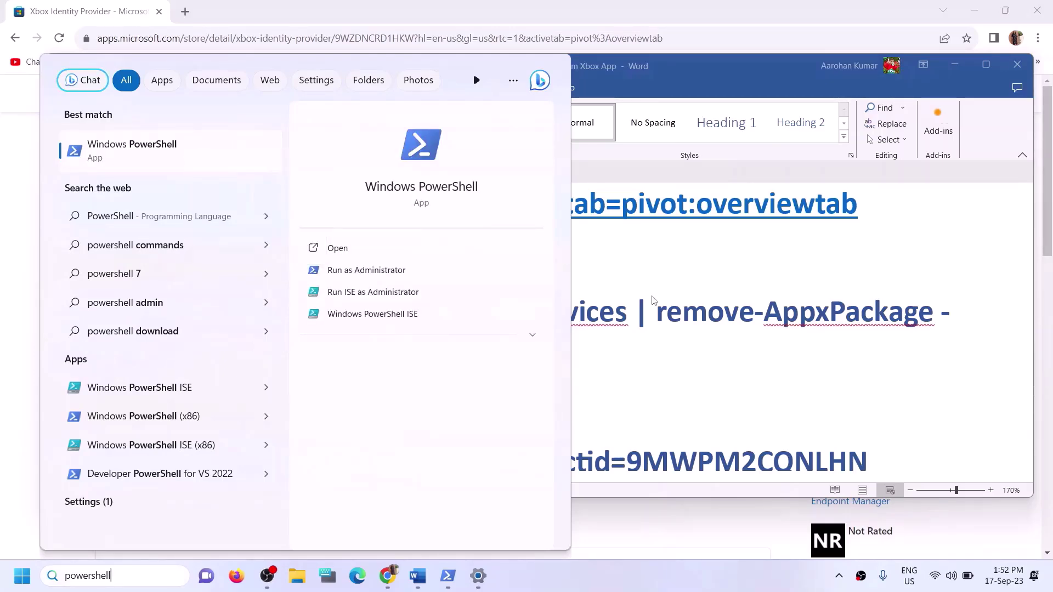
In elevated PowerShell, run the Gaming Services removal command, then the start ms-windows-store command.
left_click(440, 394)
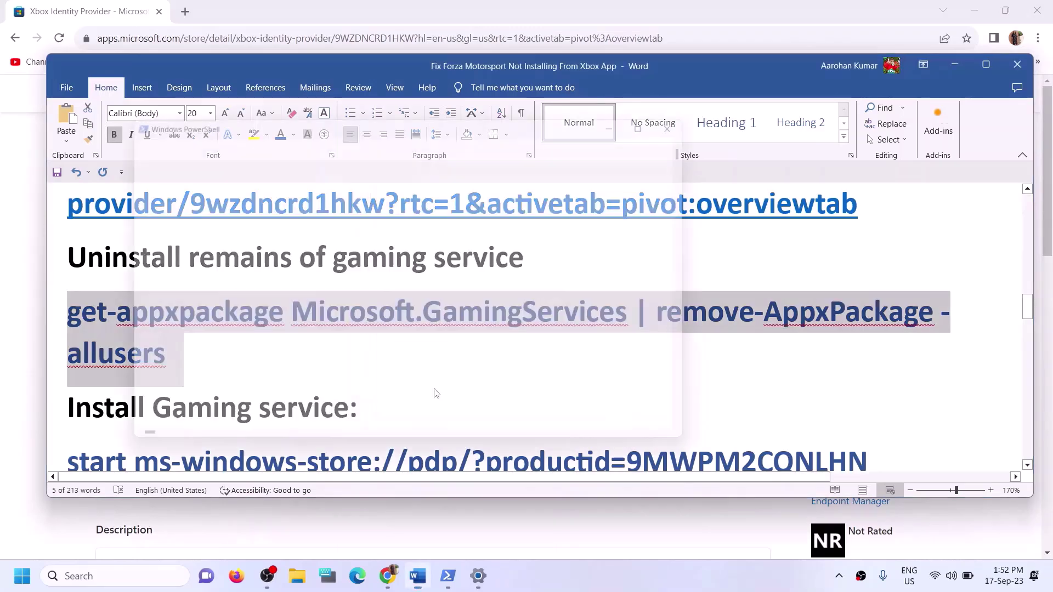
key("ctrl+v")
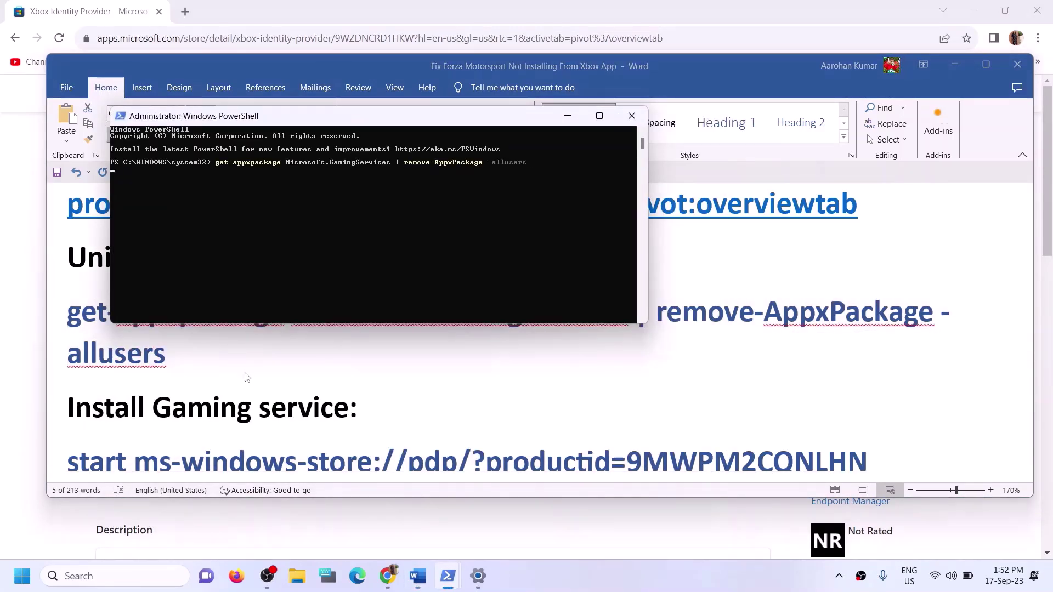
key("alt+Tab")
scroll(231, 369, "down", 3)
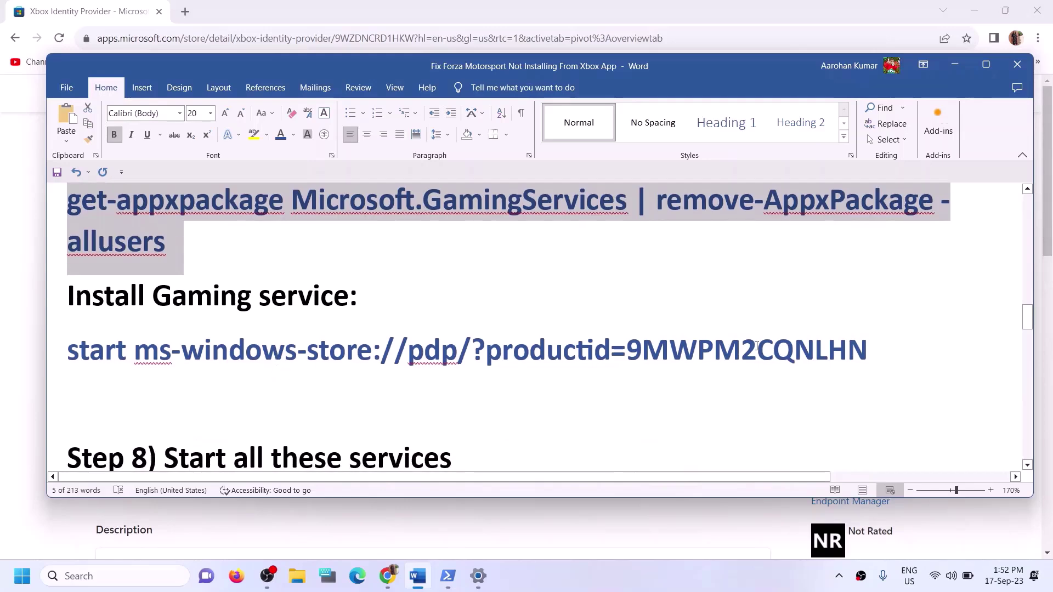
left_click_drag(864, 344, 67, 354)
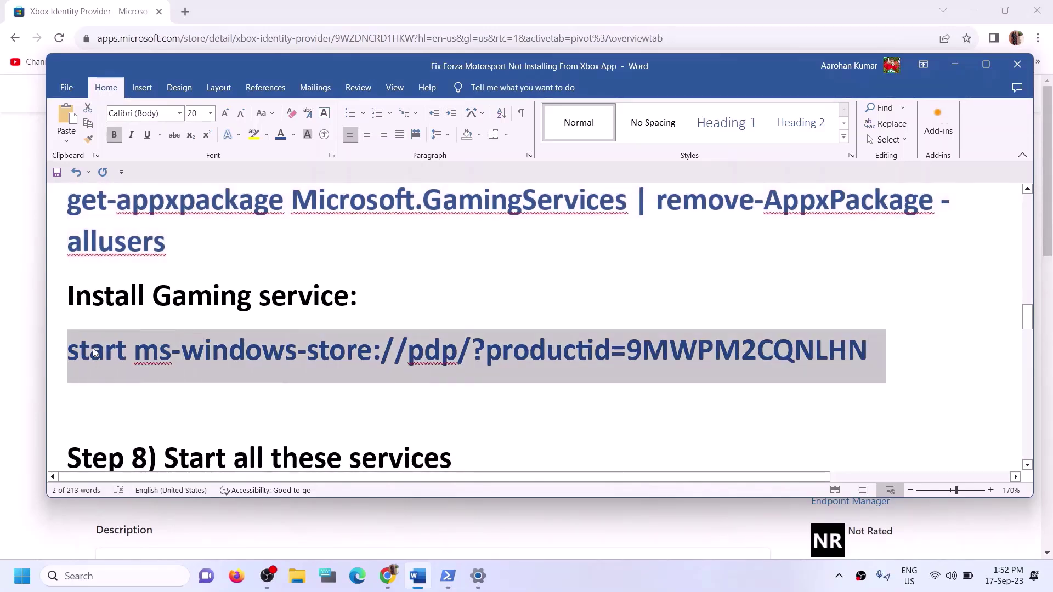
key("ctrl+c")
key("alt+Tab")
key("Return")
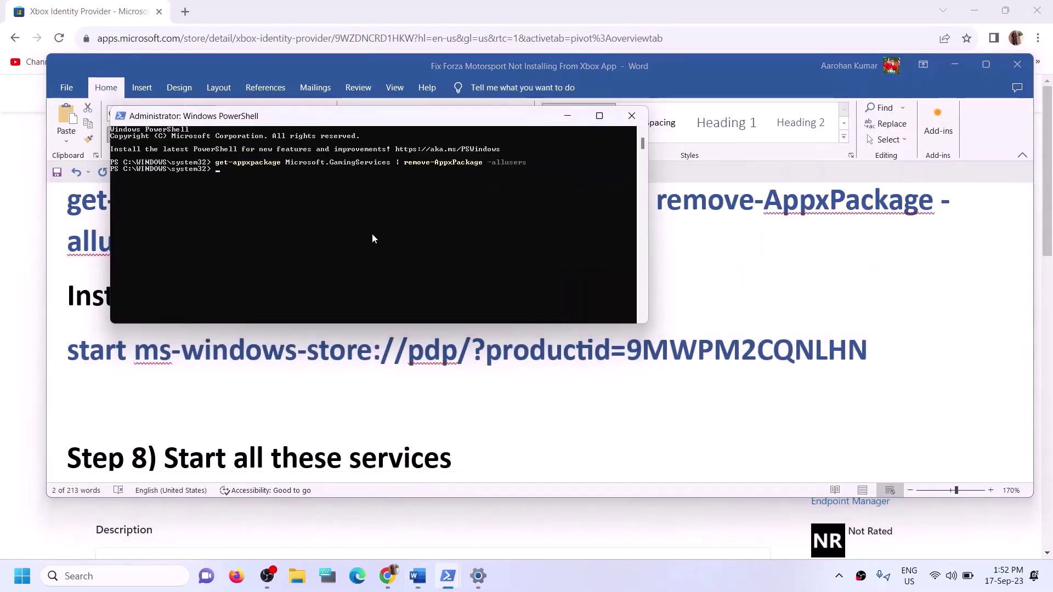
right_click(372, 234)
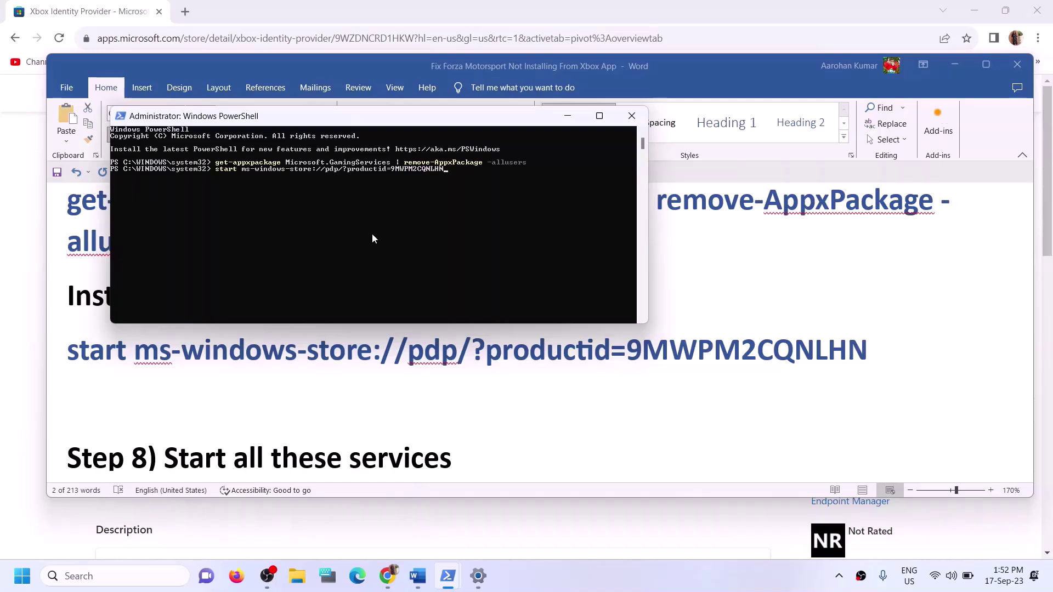
key("Return")
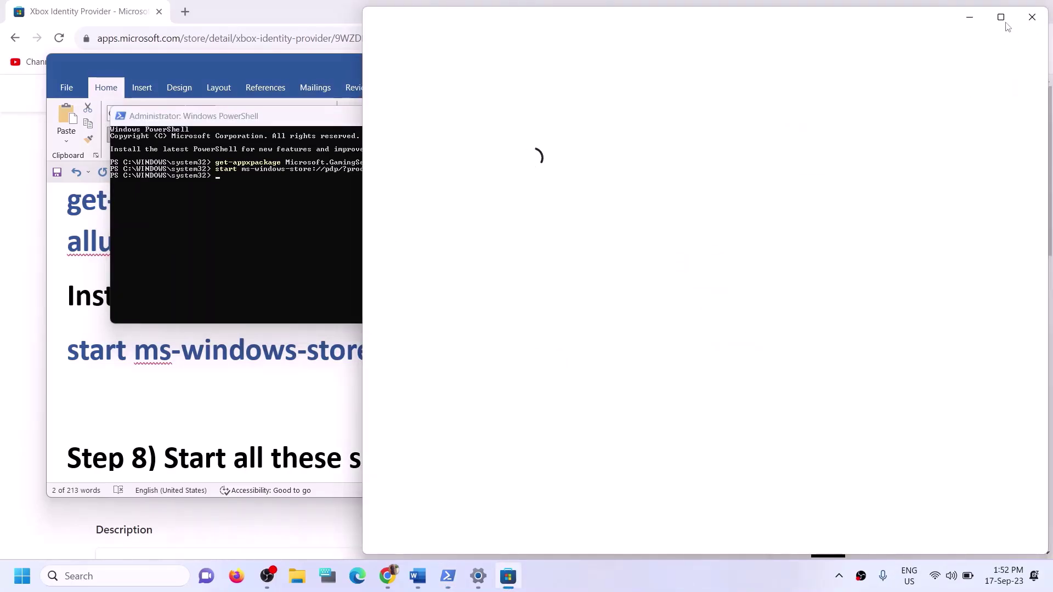
Maximize Microsoft Store and install Gaming Services, approving the User Account Control prompt.
left_click(1001, 18)
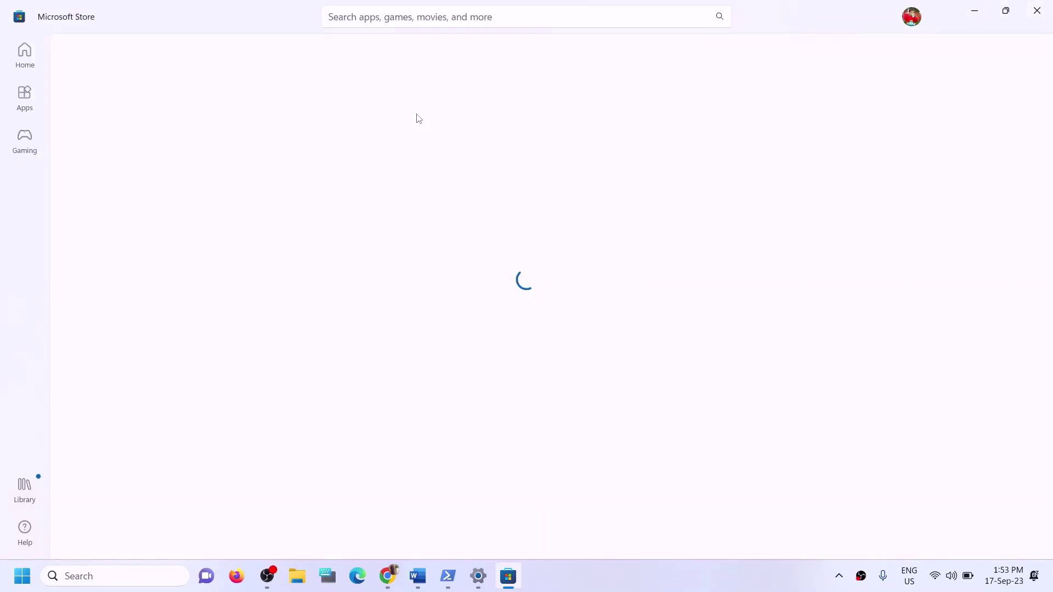
left_click(200, 278)
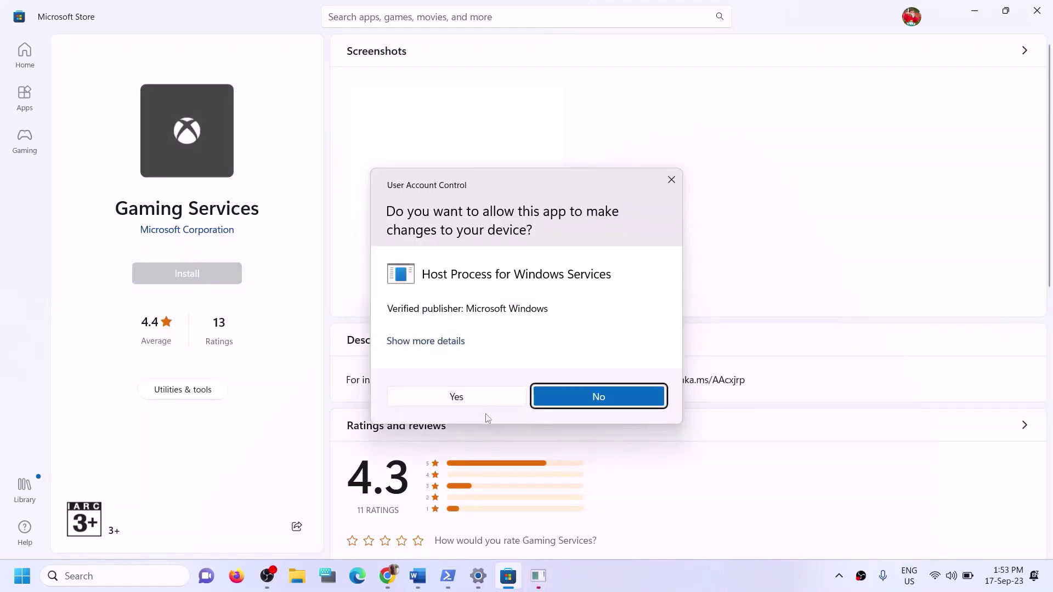
left_click(454, 399)
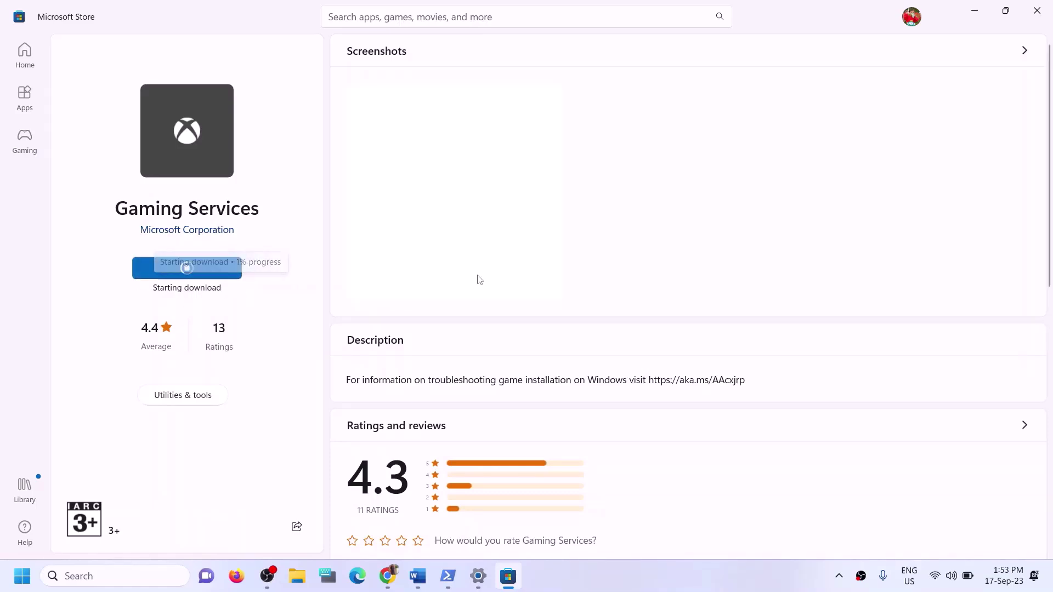
Bring Word forward and review the Step 8 list of services to start.
left_click(416, 583)
scroll(320, 397, "down", 5)
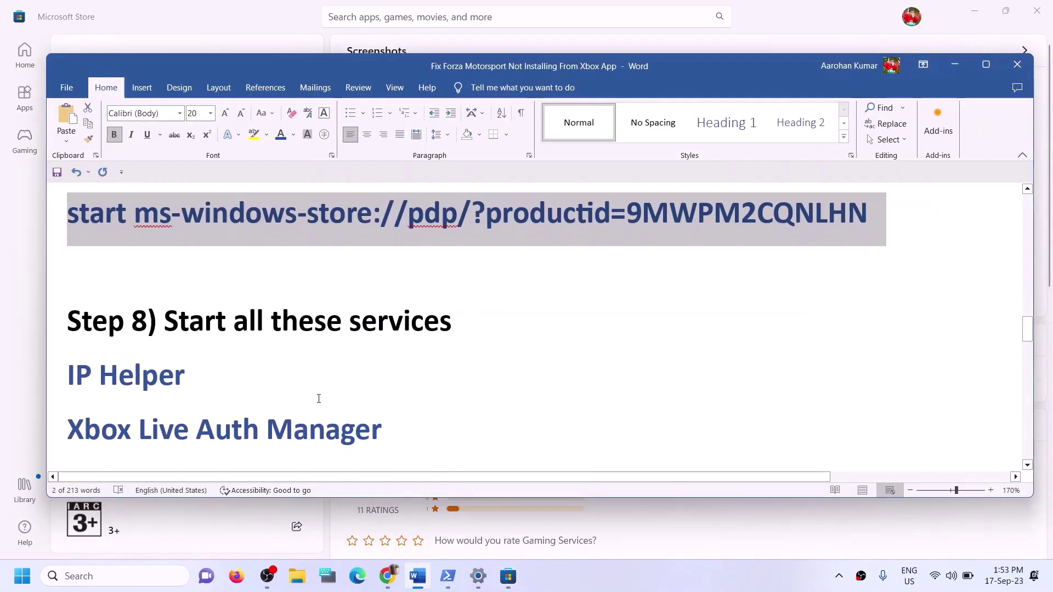
scroll(319, 399, "up", 1)
left_click_drag(148, 236, 541, 247)
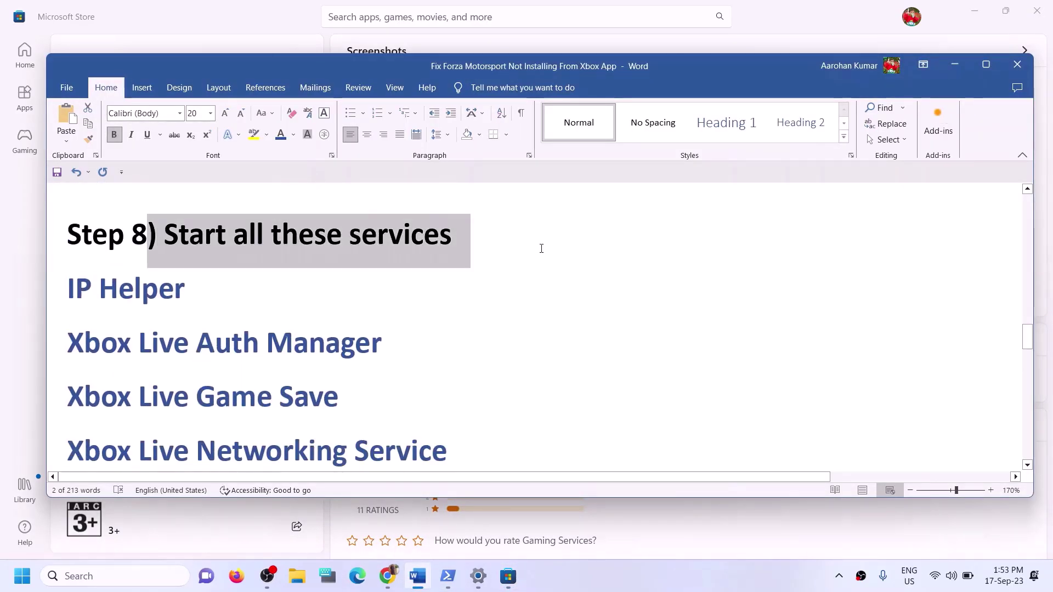
Search Windows for 'services' and open the Services console.
left_click(136, 579)
type("s")
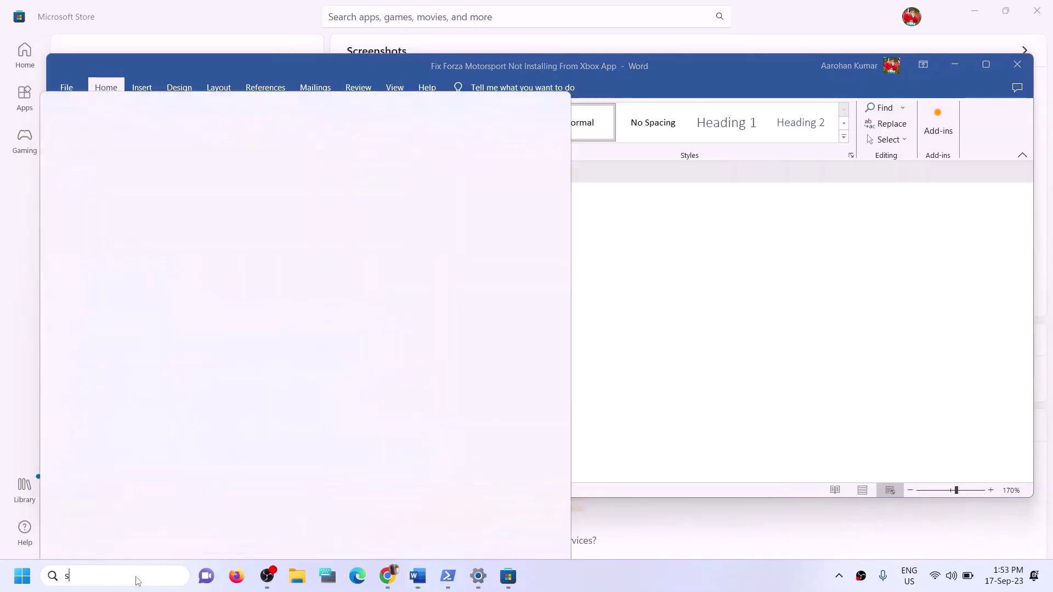
type("ervices")
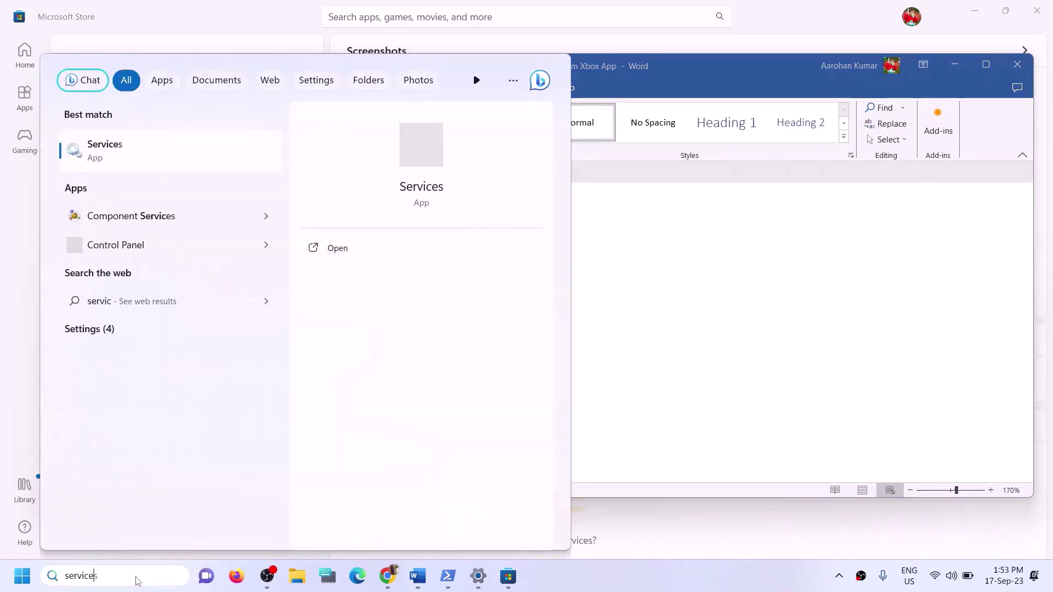
left_click(113, 148)
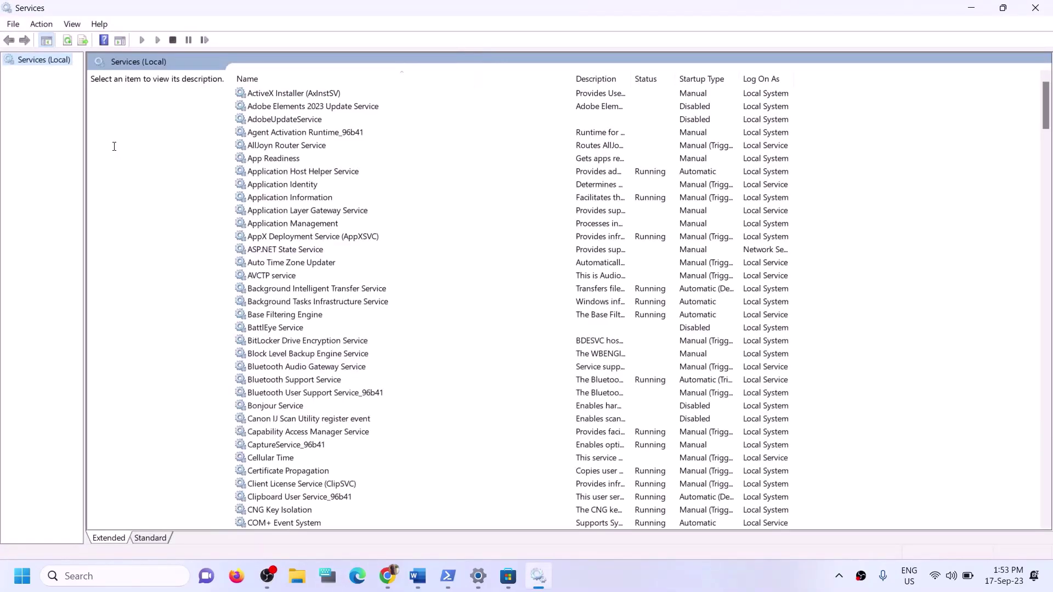
Set the IP Helper service's startup type to Automatic, apply it, and close its properties.
left_click(330, 356)
key("i")
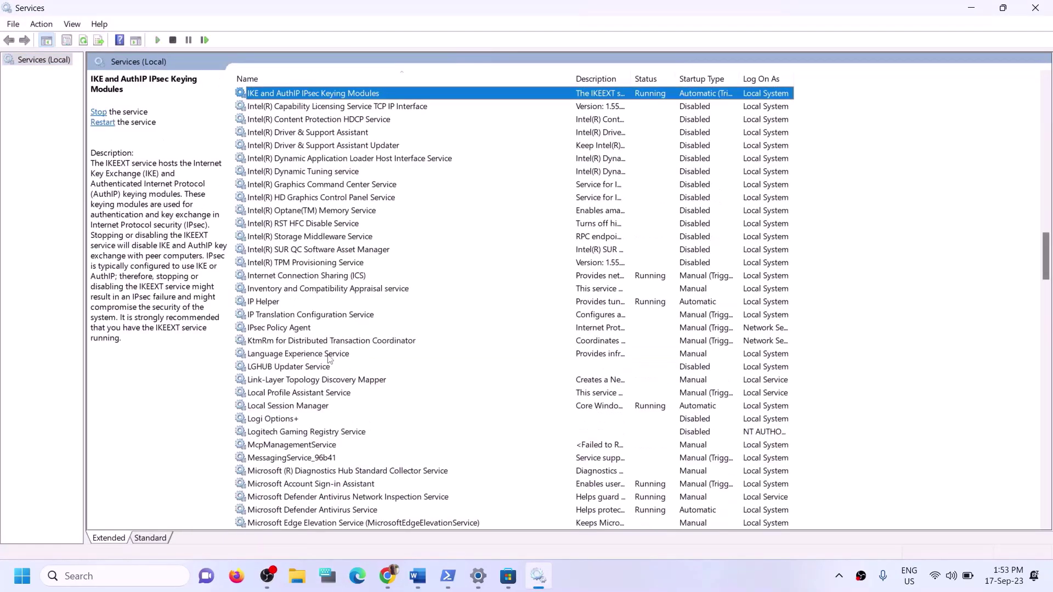
left_click(279, 305)
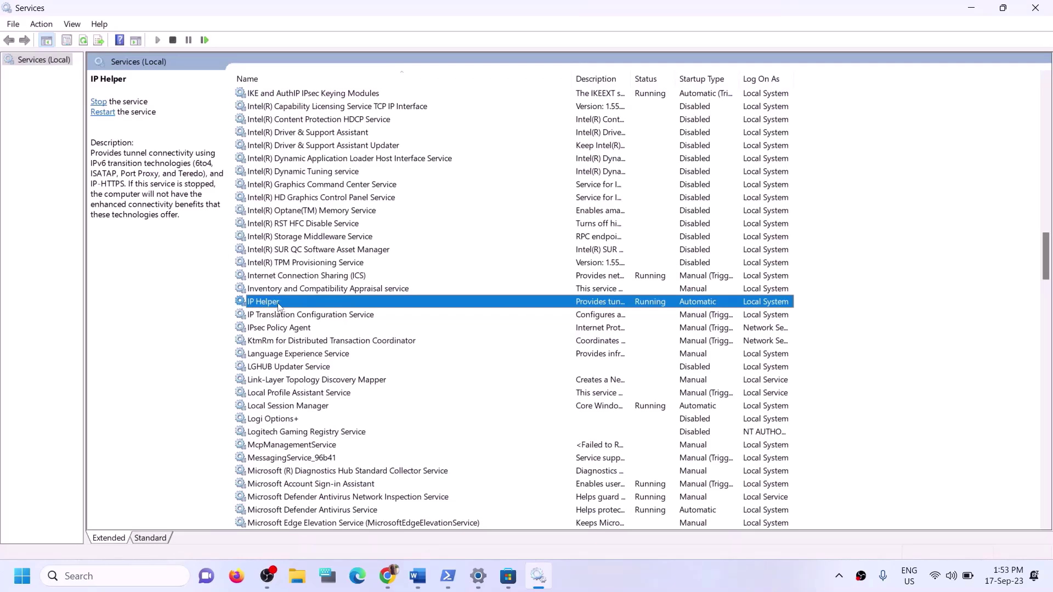
double_click(279, 305)
left_click(518, 271)
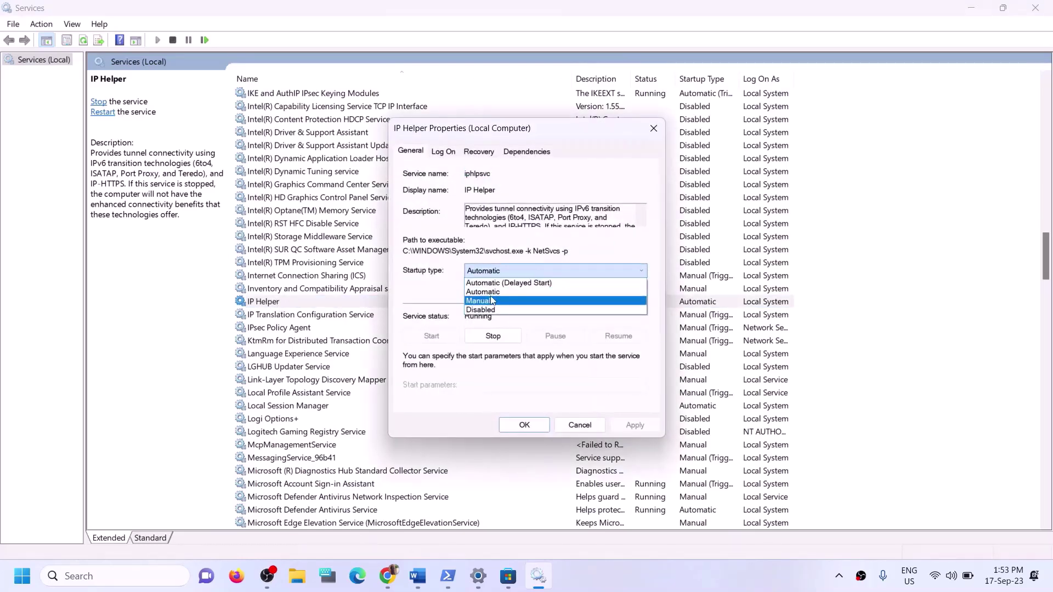
left_click(492, 301)
left_click(494, 271)
left_click(488, 292)
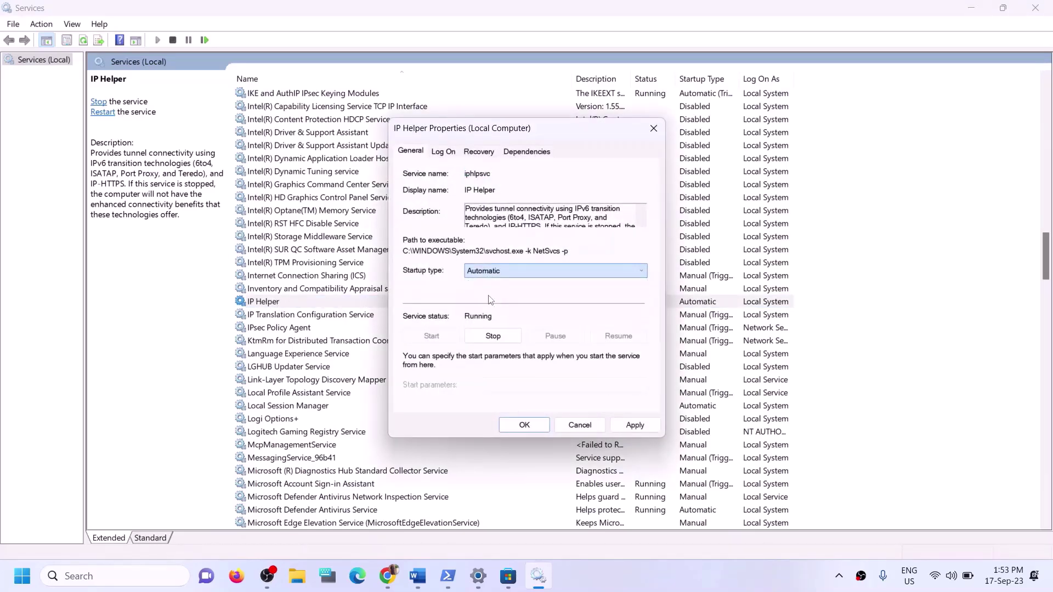
left_click(625, 425)
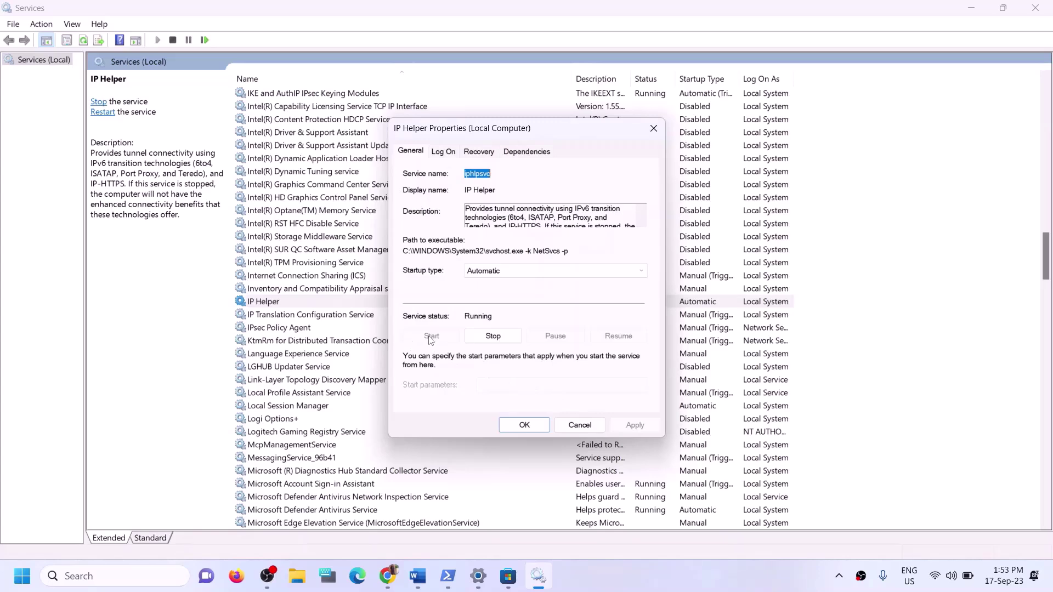
left_click(516, 424)
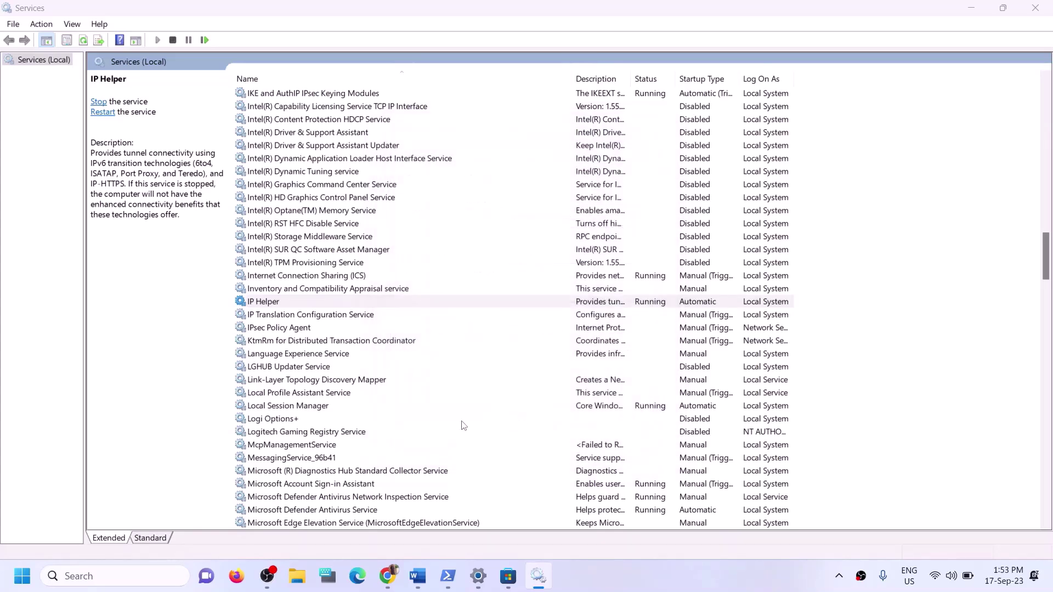
Keep Xbox Accessory Management Service on Automatic startup and apply it.
left_click(351, 420)
key("x")
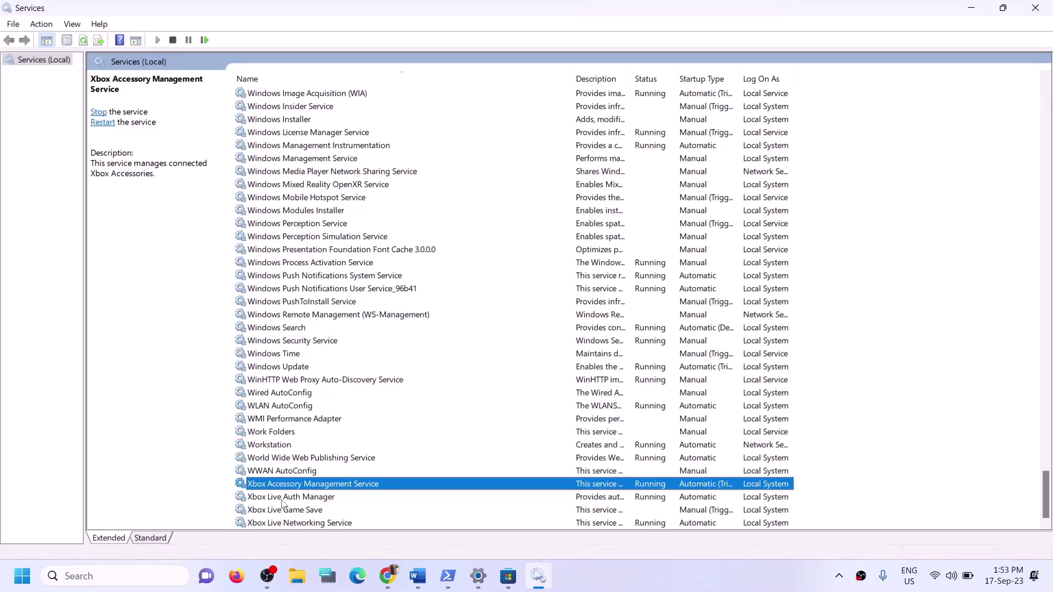
double_click(360, 485)
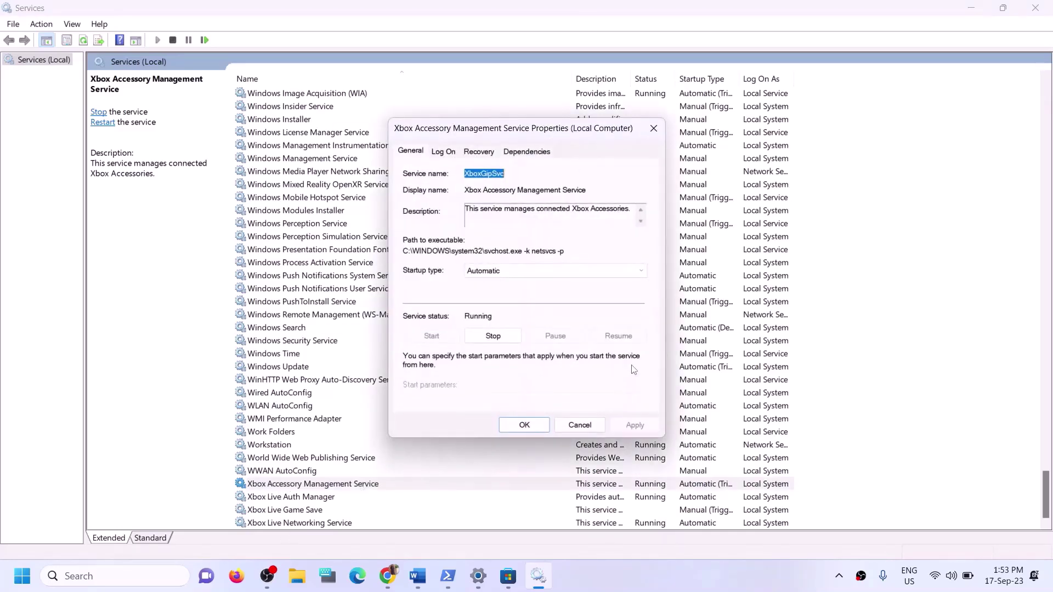
left_click(525, 271)
left_click(527, 271)
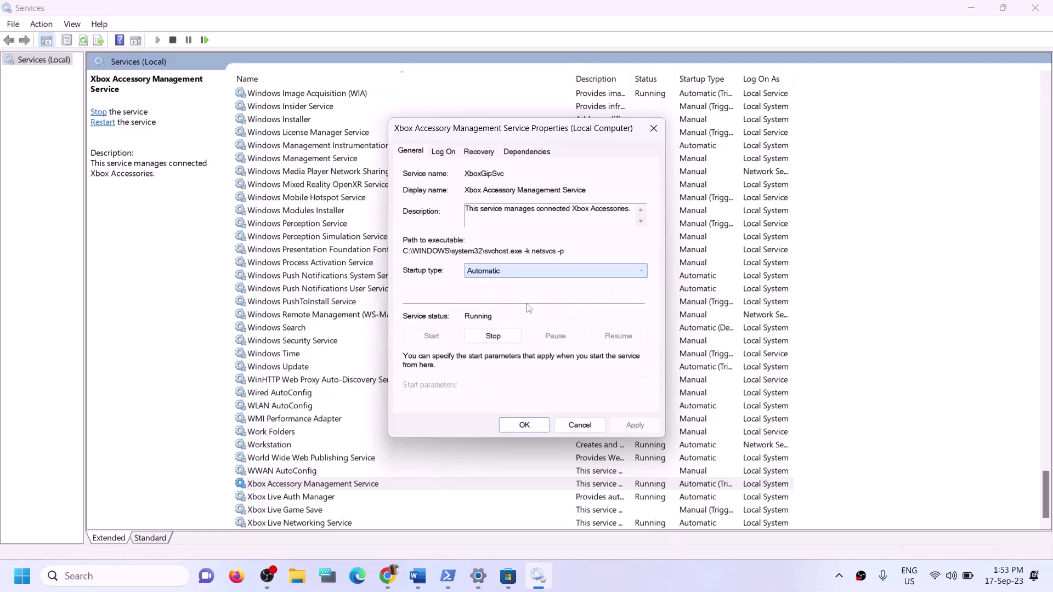
left_click(635, 426)
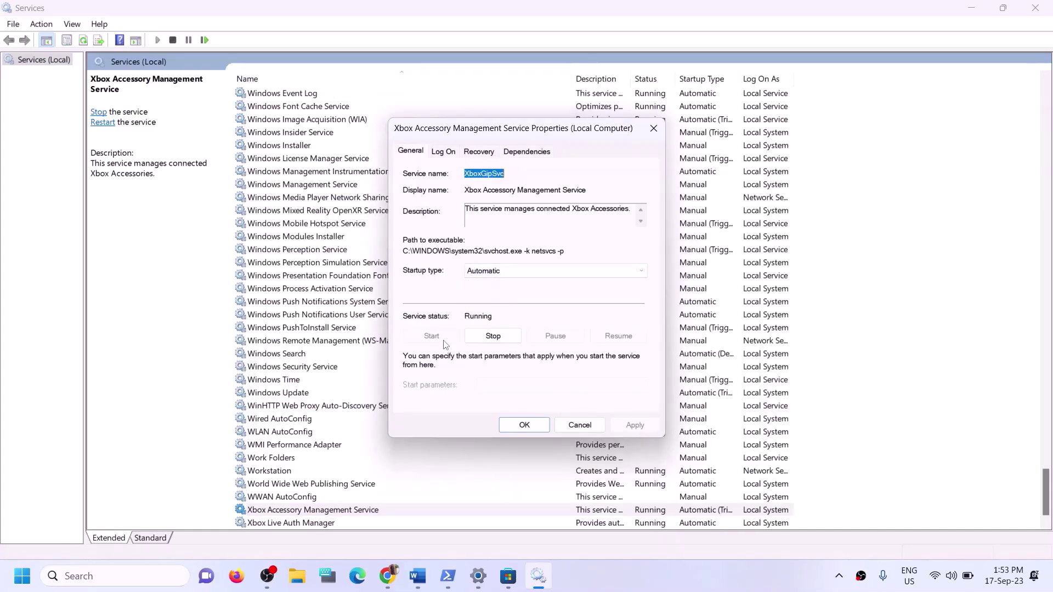